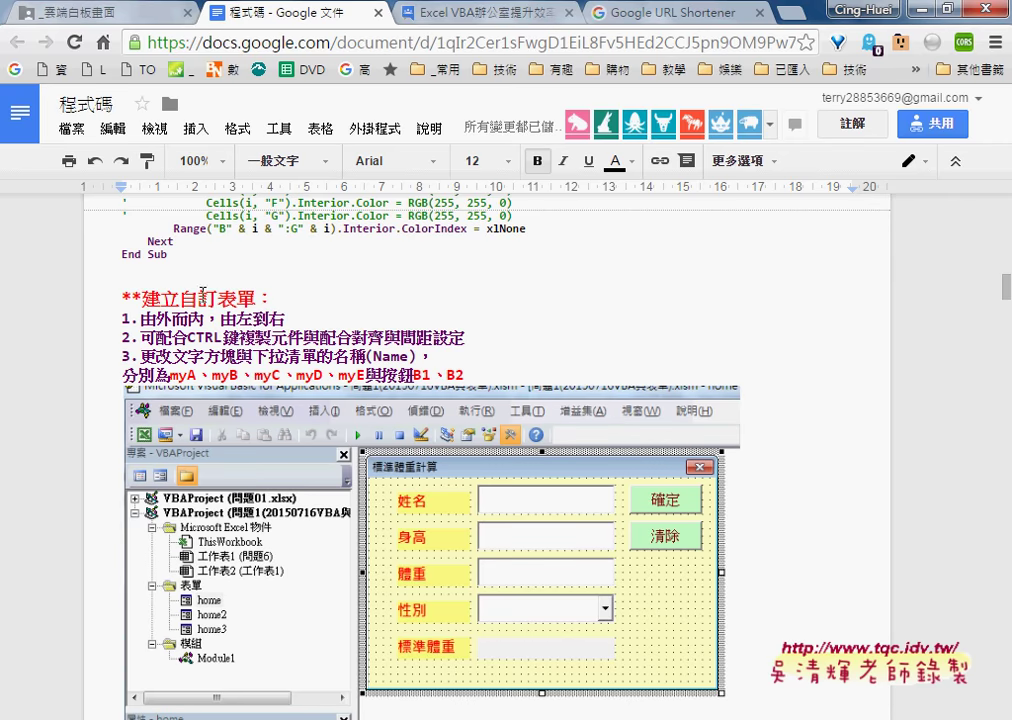
Step: Highlight the 建立自訂表單 heading in the notes and scroll down to step 1
left_click_drag(141, 298, 255, 298)
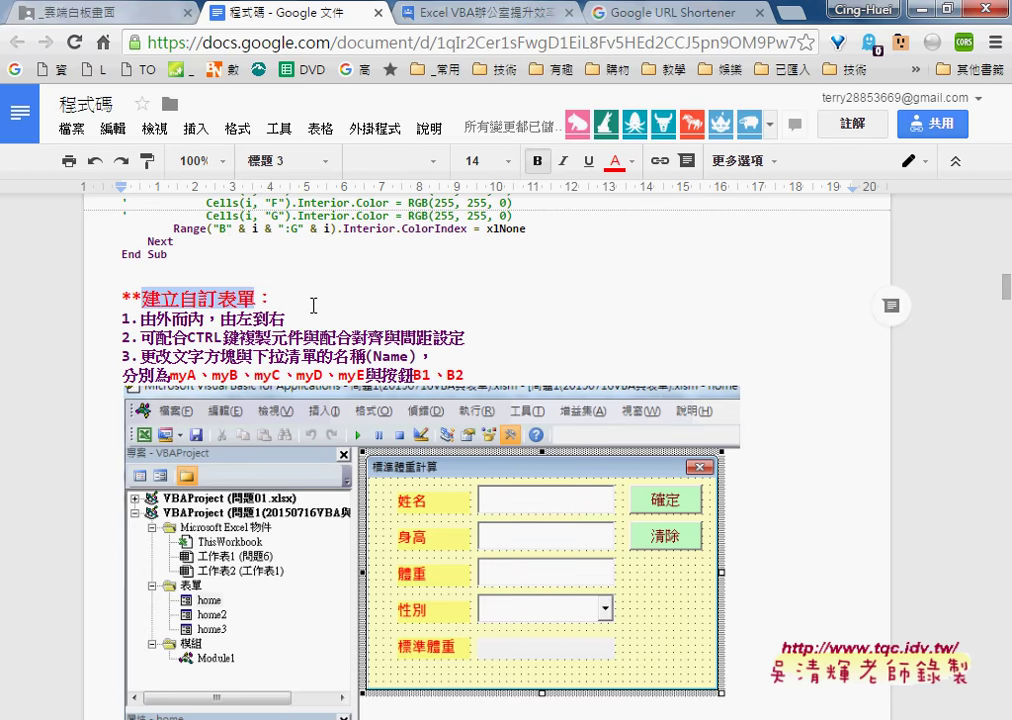
left_click(174, 320)
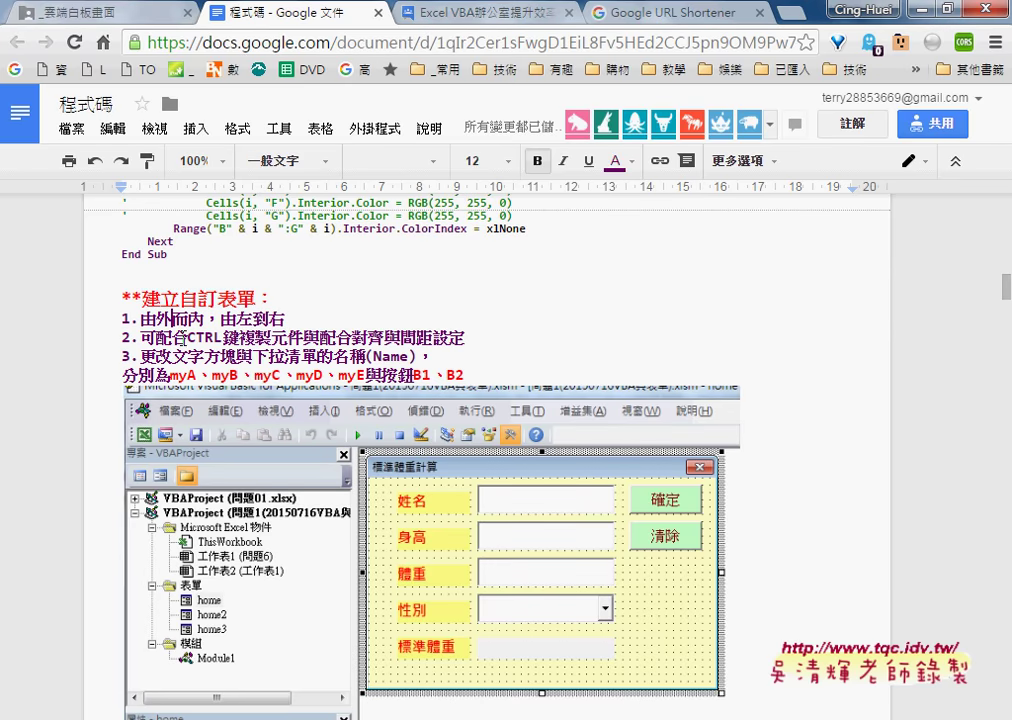
scroll(490, 483, "down", 1)
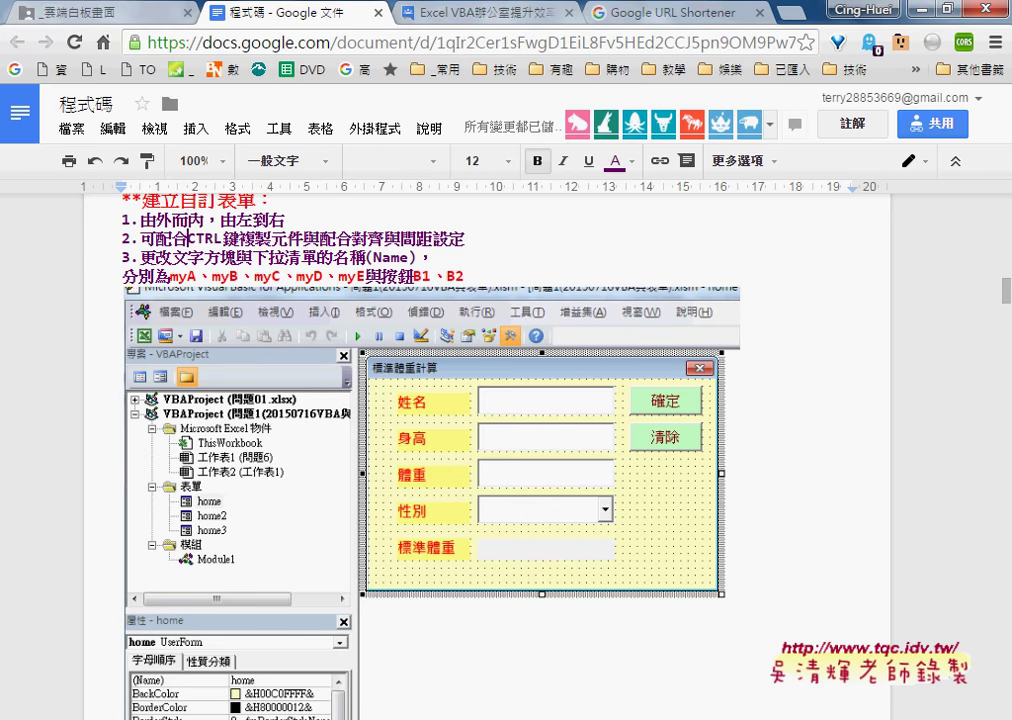
Step: Open the 問題01 (version 2) VBA project and insert a UserForm via ThisWorkbook
mouse_move(455, 719)
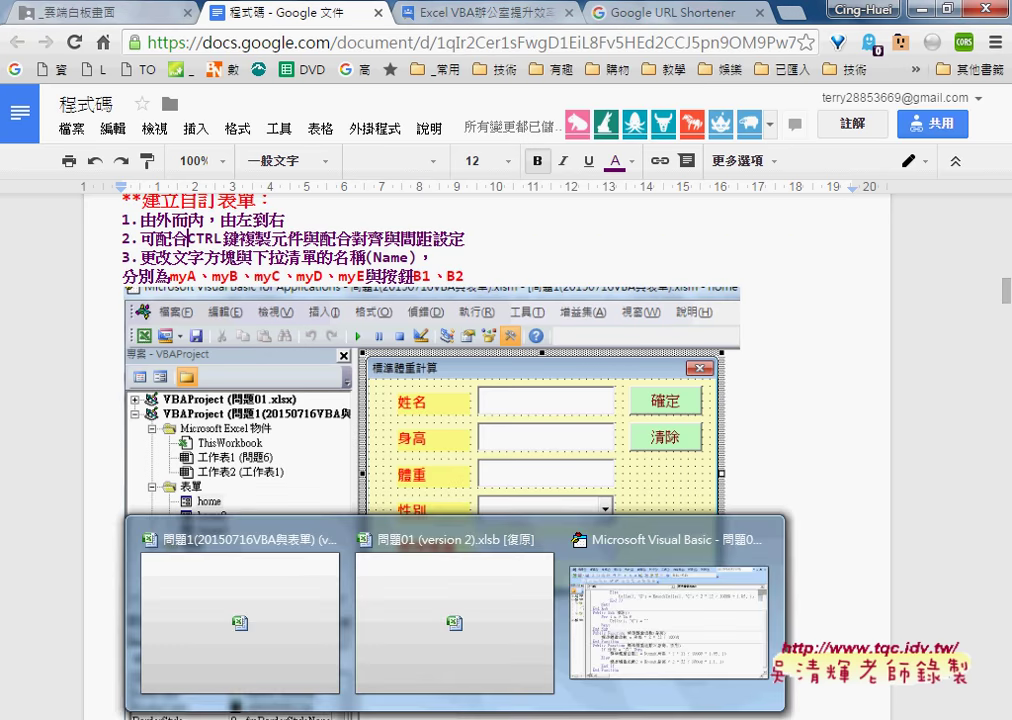
left_click(452, 648)
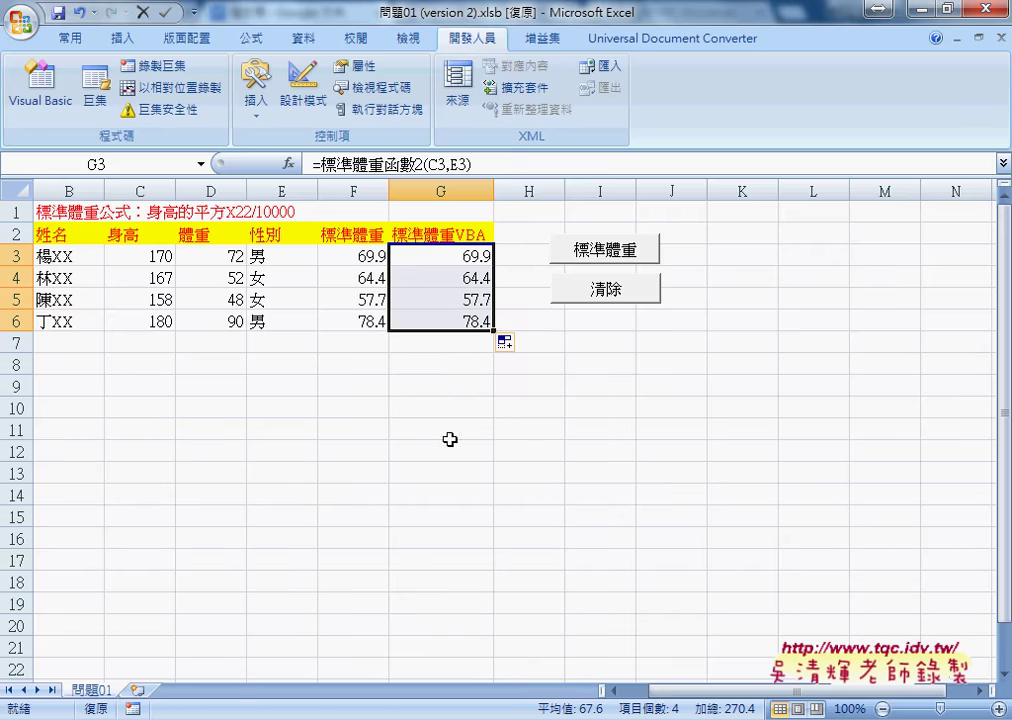
left_click(48, 103)
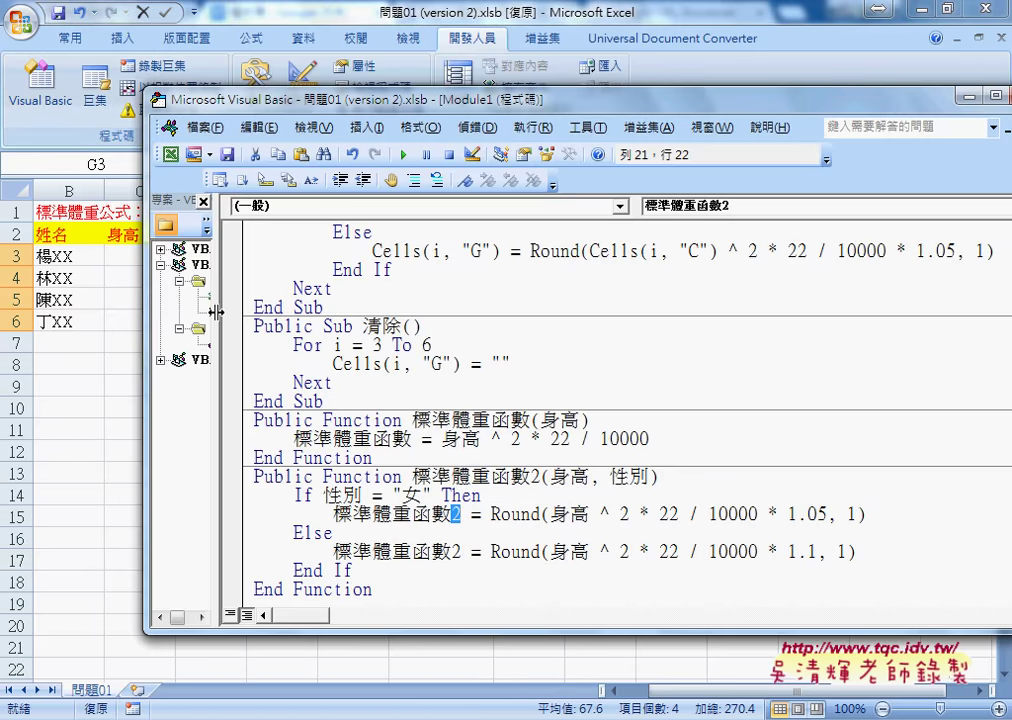
left_click_drag(218, 320, 381, 321)
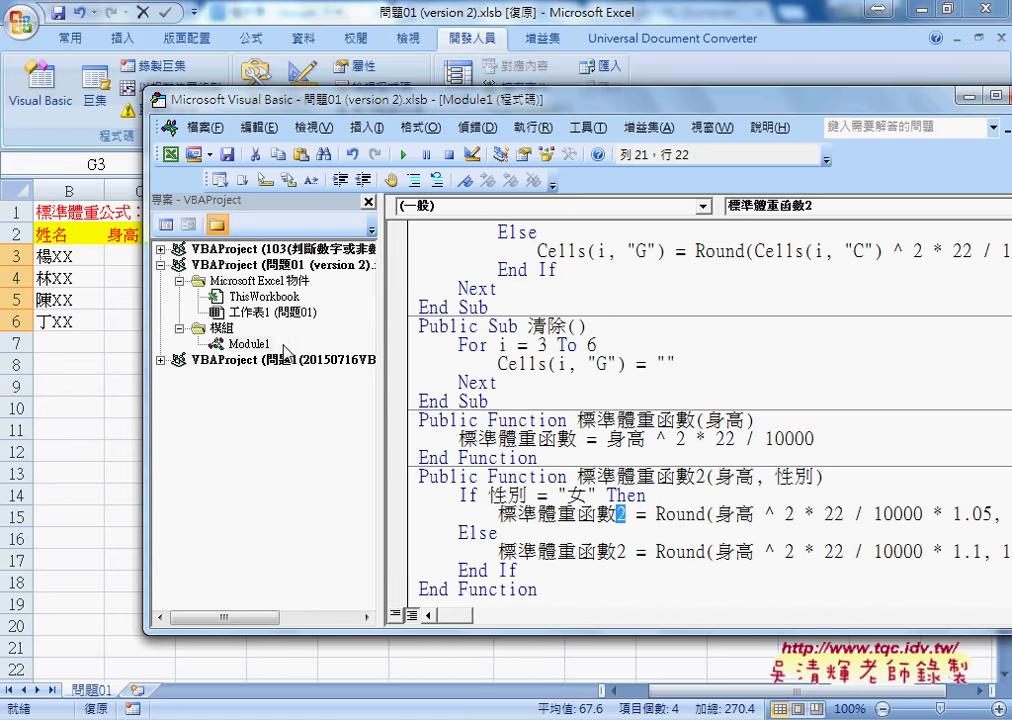
left_click(248, 344)
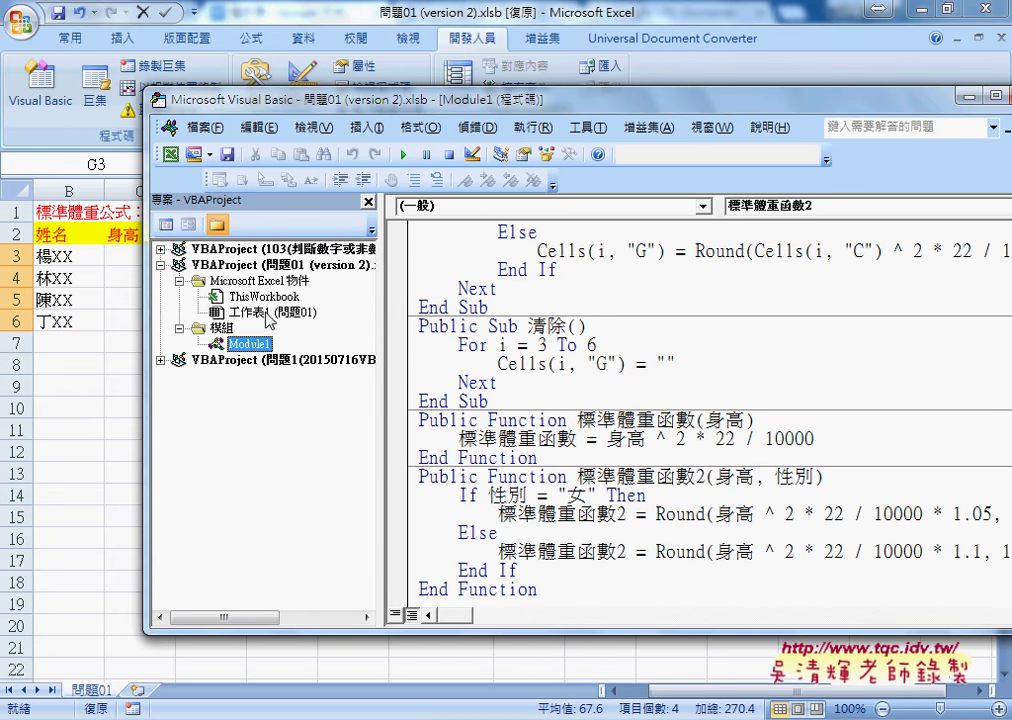
right_click(264, 297)
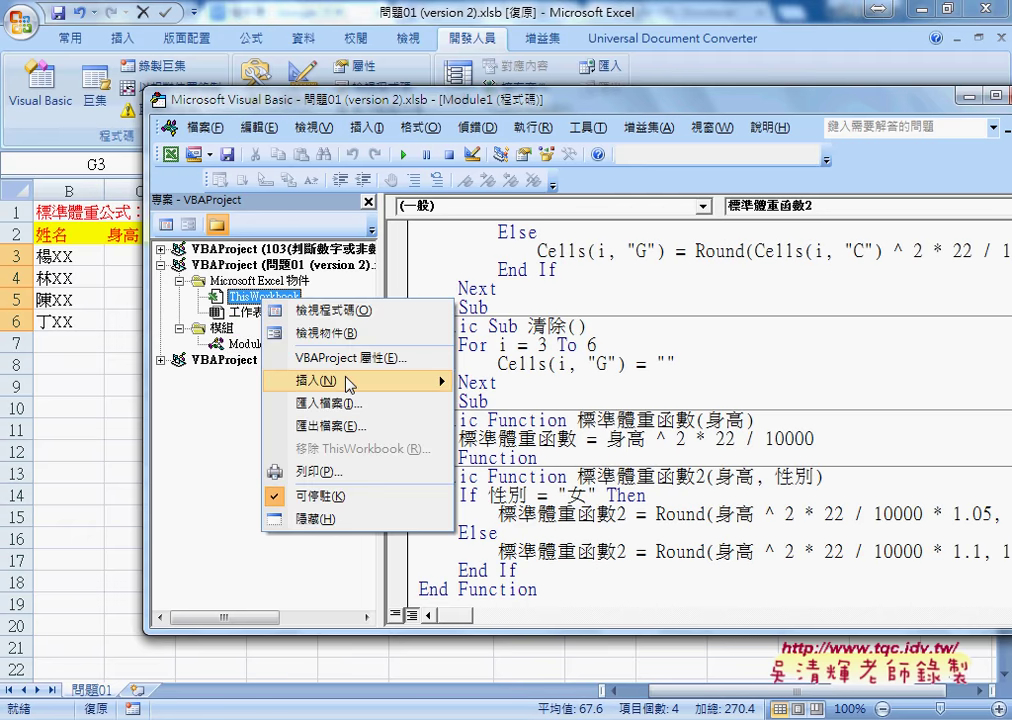
mouse_move(349, 384)
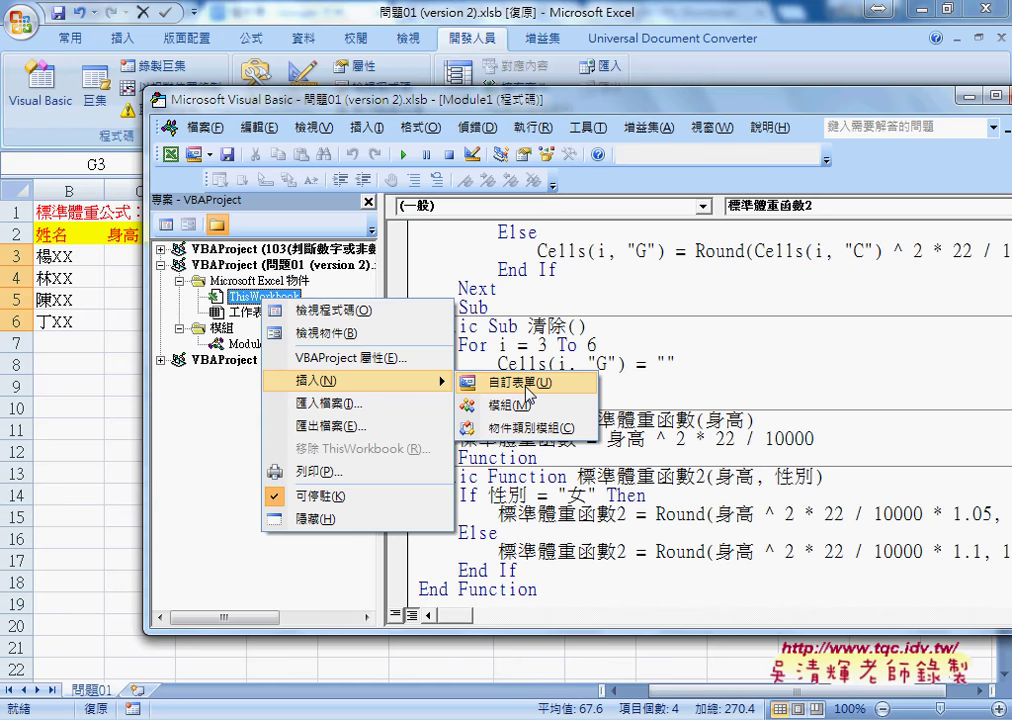
left_click(527, 390)
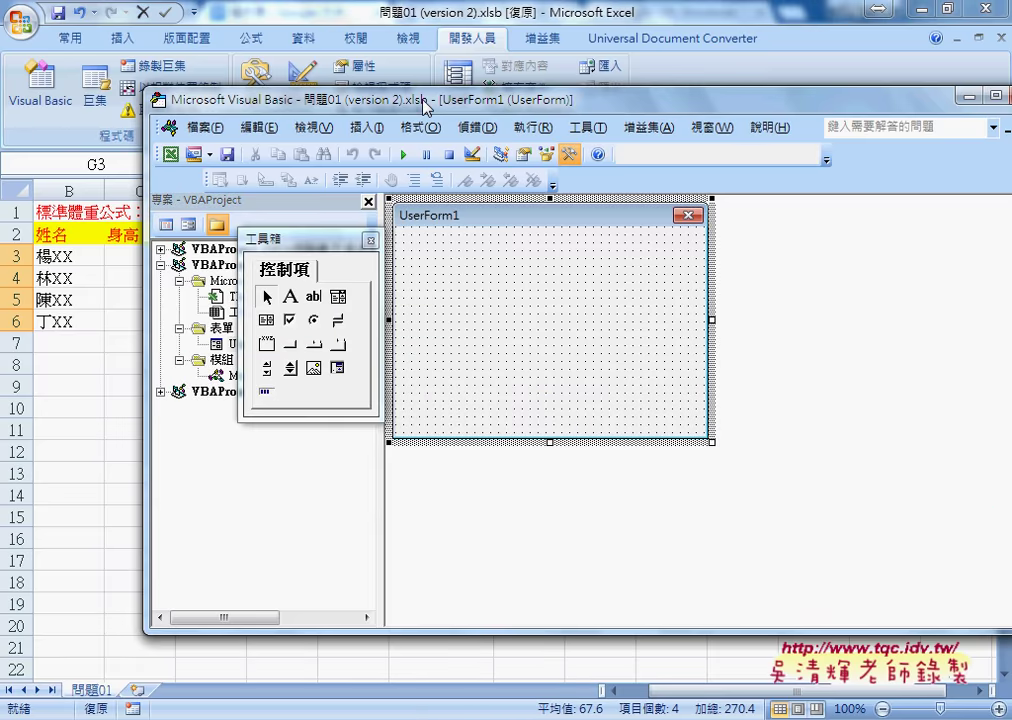
Step: Move the editor and Toolbox aside, enlarge UserForm1, and bring back the Google Docs notes
left_click_drag(427, 107, 343, 102)
left_click_drag(340, 239, 777, 225)
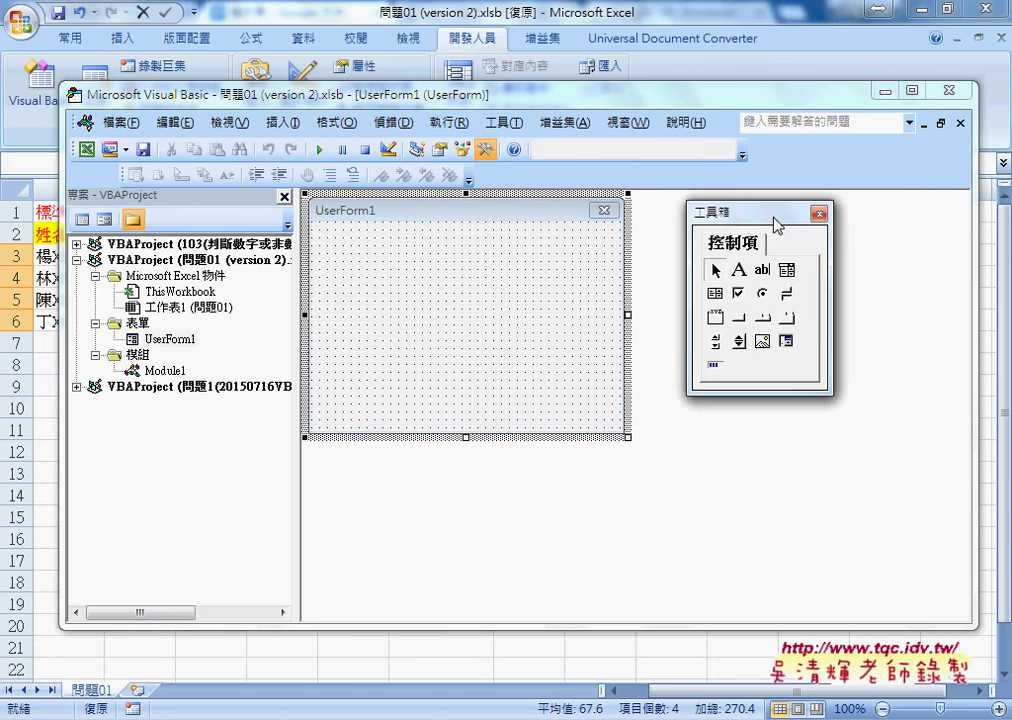
left_click_drag(628, 437, 665, 457)
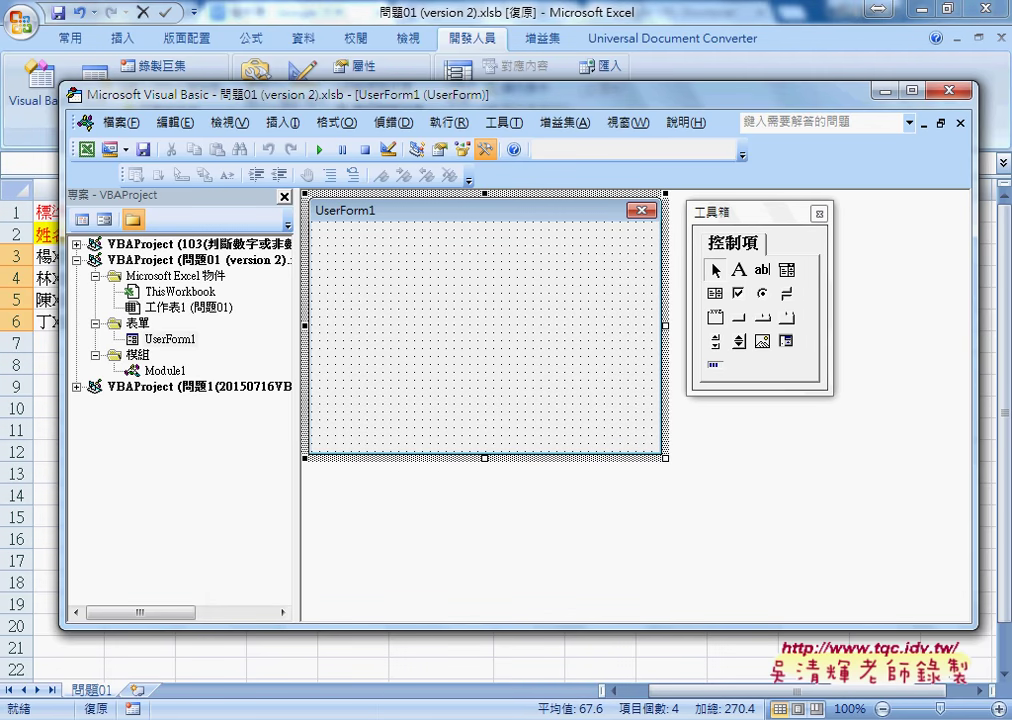
left_click(266, 515)
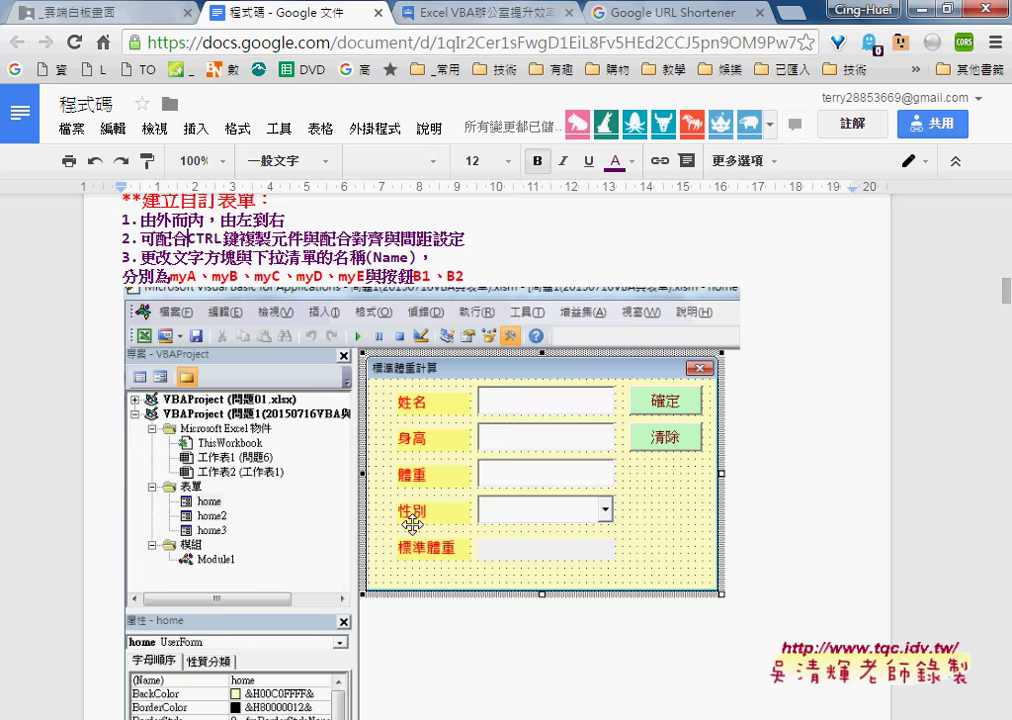
Step: Return from the Docs reference to the Visual Basic Editor and shift its window up-left
mouse_move(470, 707)
left_click(628, 572)
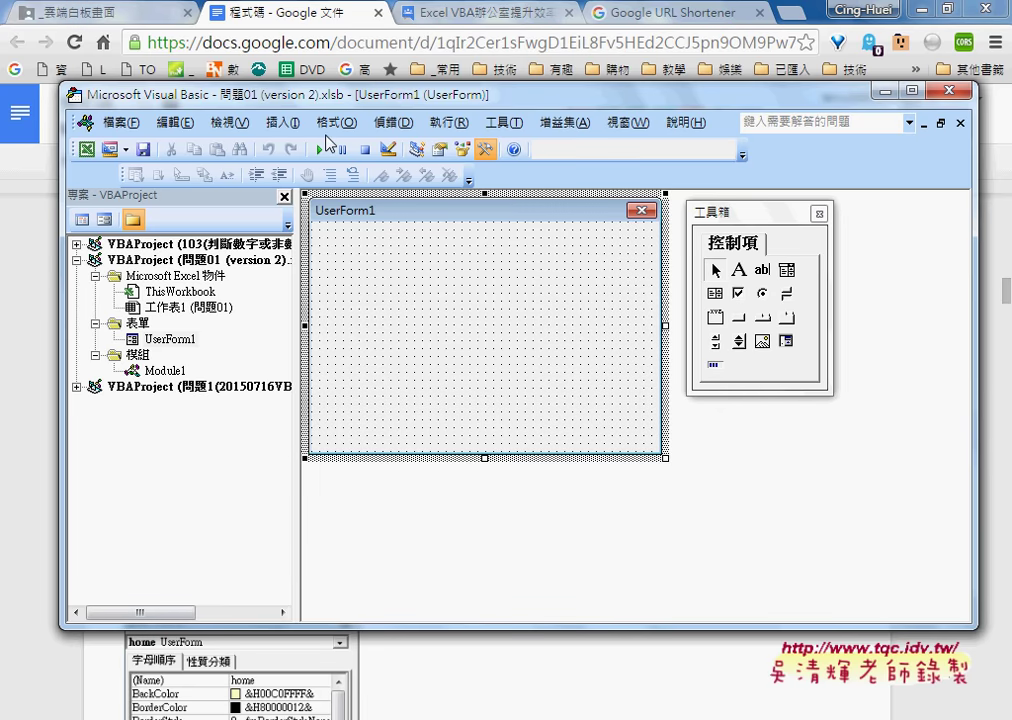
left_click_drag(328, 102, 313, 62)
Step: Show the Properties window docked on the left, widened, with the editor stretched taller
left_click(214, 84)
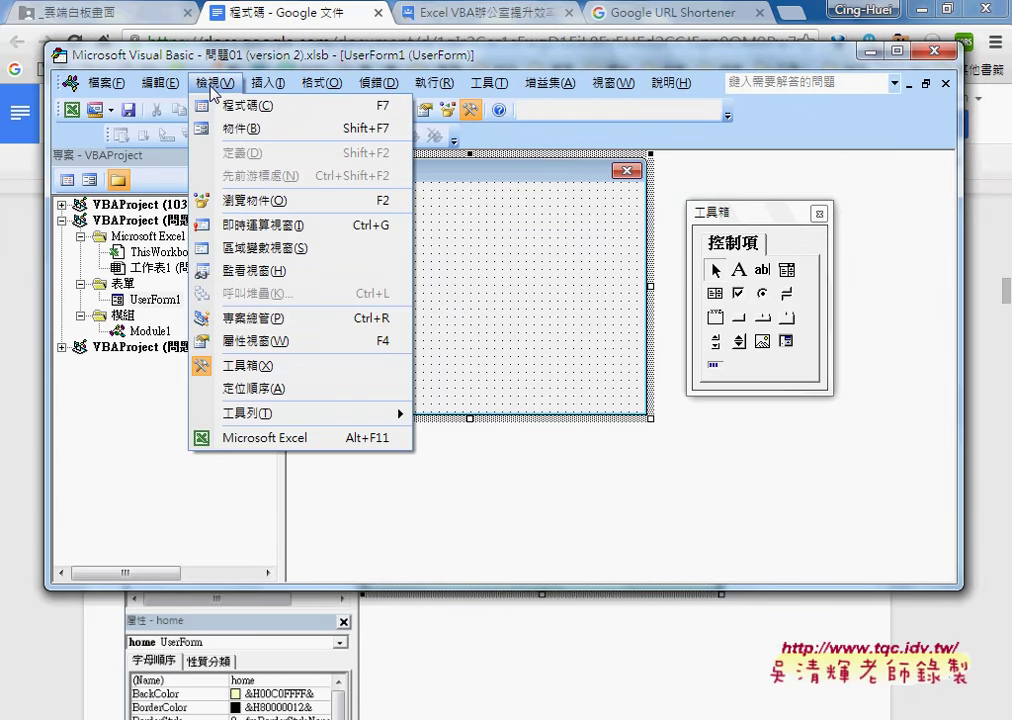
left_click(277, 341)
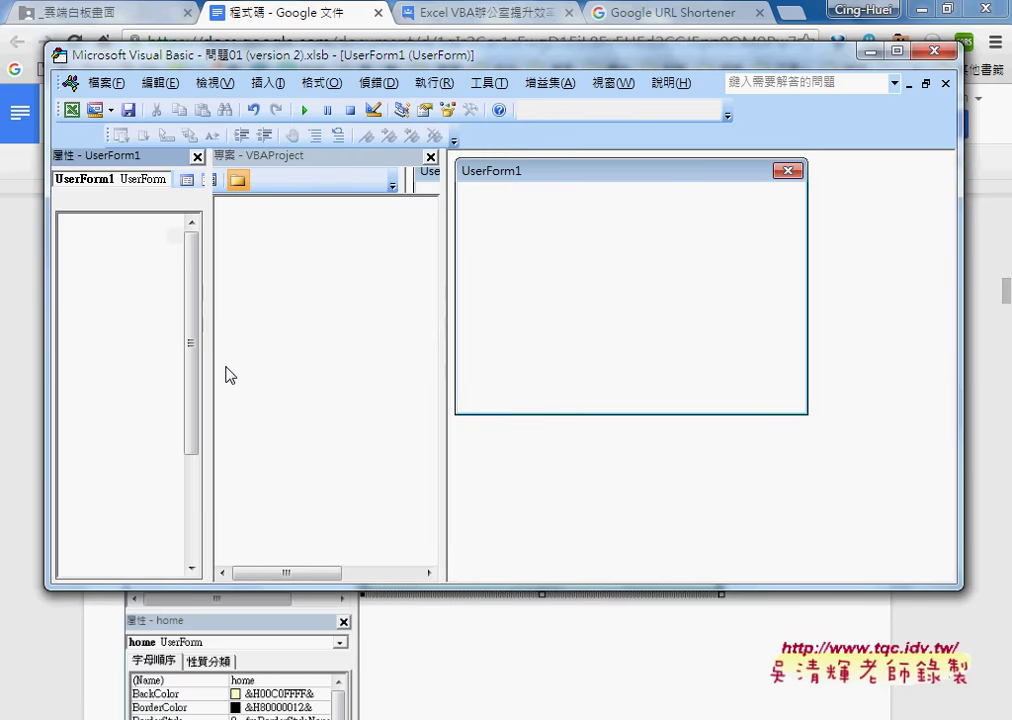
left_click_drag(165, 323, 210, 373)
left_click_drag(340, 566, 360, 665)
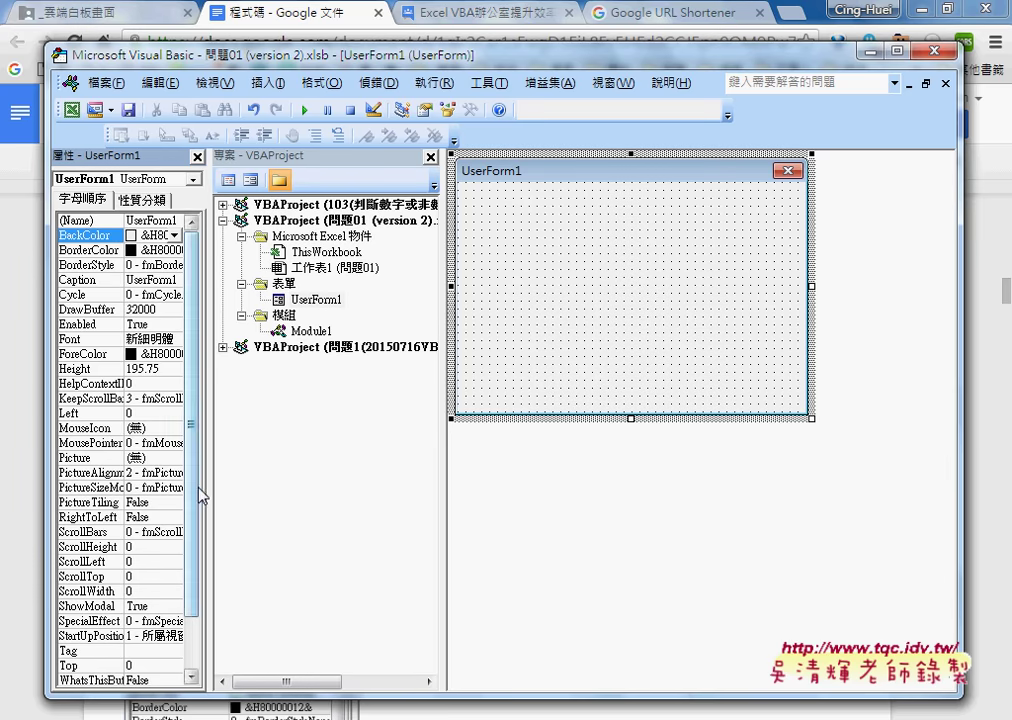
mouse_move(116, 157)
left_mouse_down()
mouse_move(335, 558)
mouse_move(396, 700)
left_mouse_up()
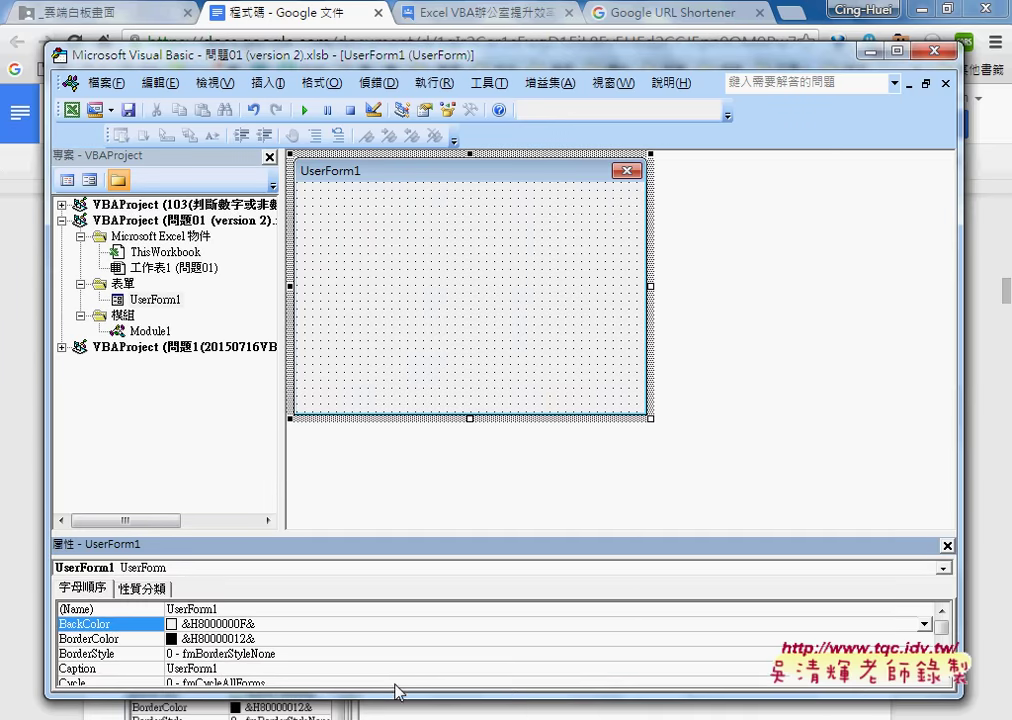
left_click_drag(409, 545, 57, 472)
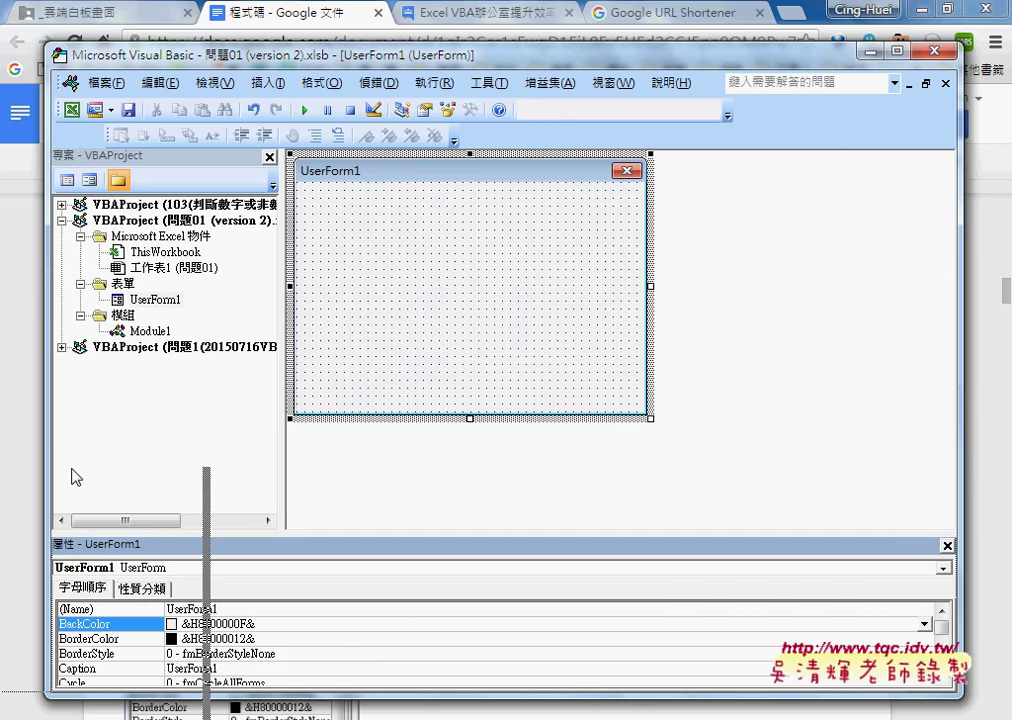
mouse_move(57, 472)
left_mouse_down()
mouse_move(55, 492)
mouse_move(50, 450)
left_mouse_up()
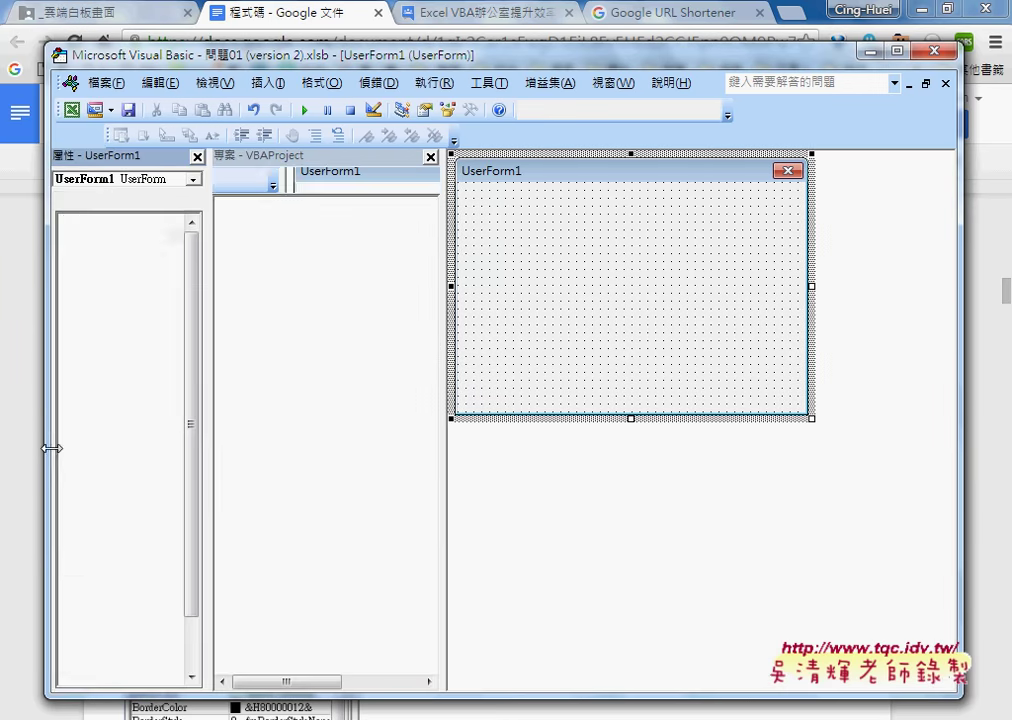
left_click_drag(209, 421, 248, 425)
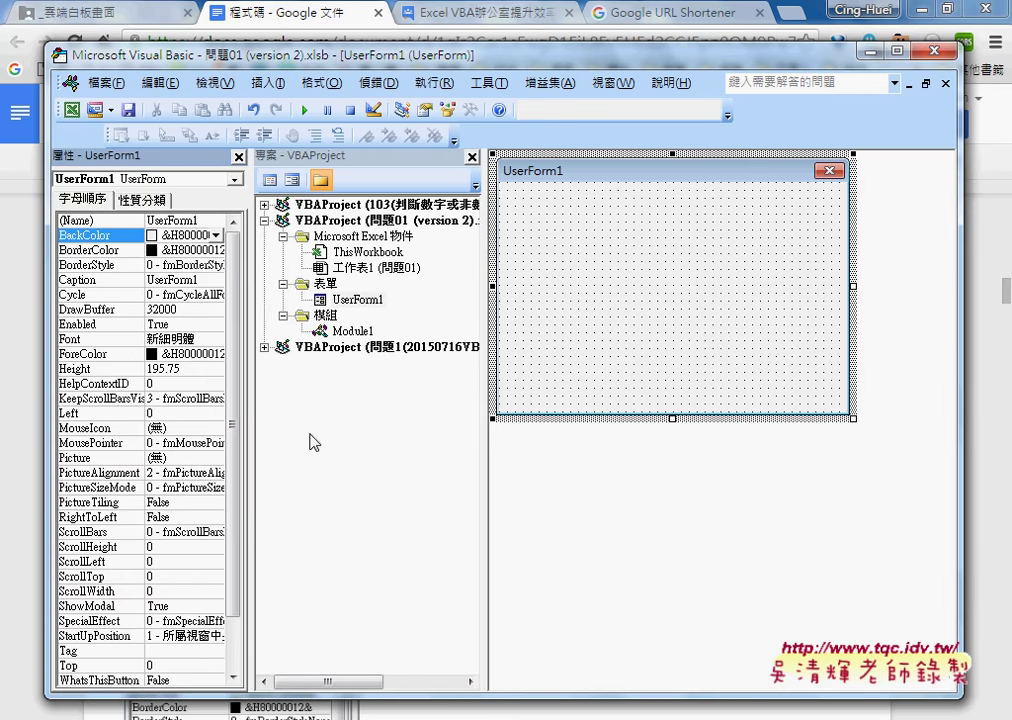
Step: Change the form's (Name) property from UserForm1 to home
left_click(357, 300)
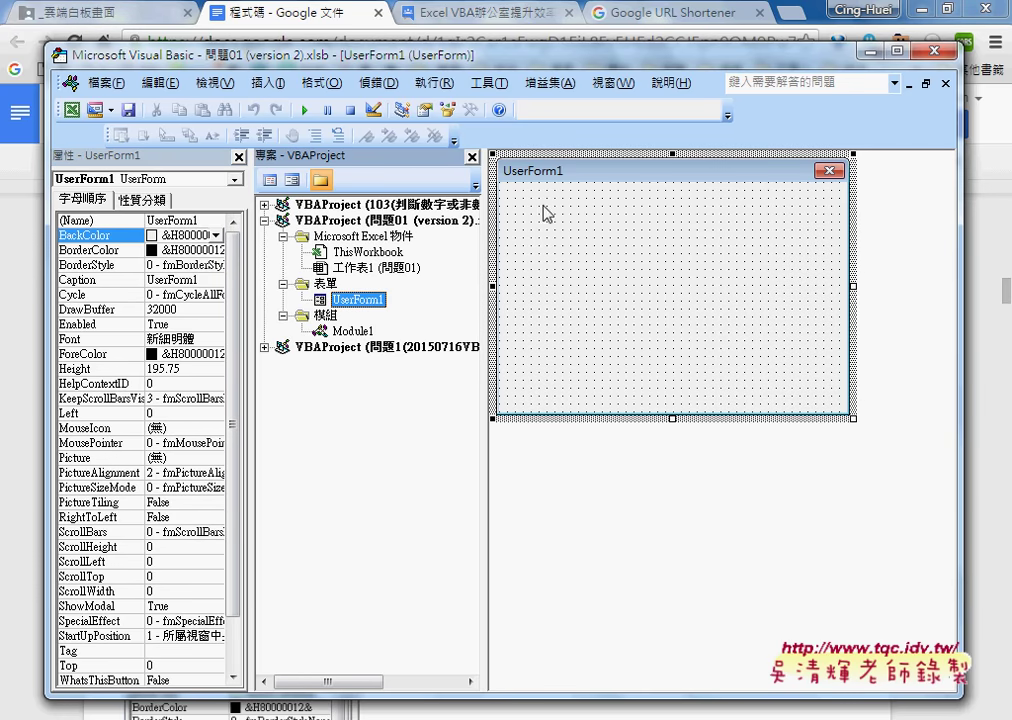
left_click(165, 220)
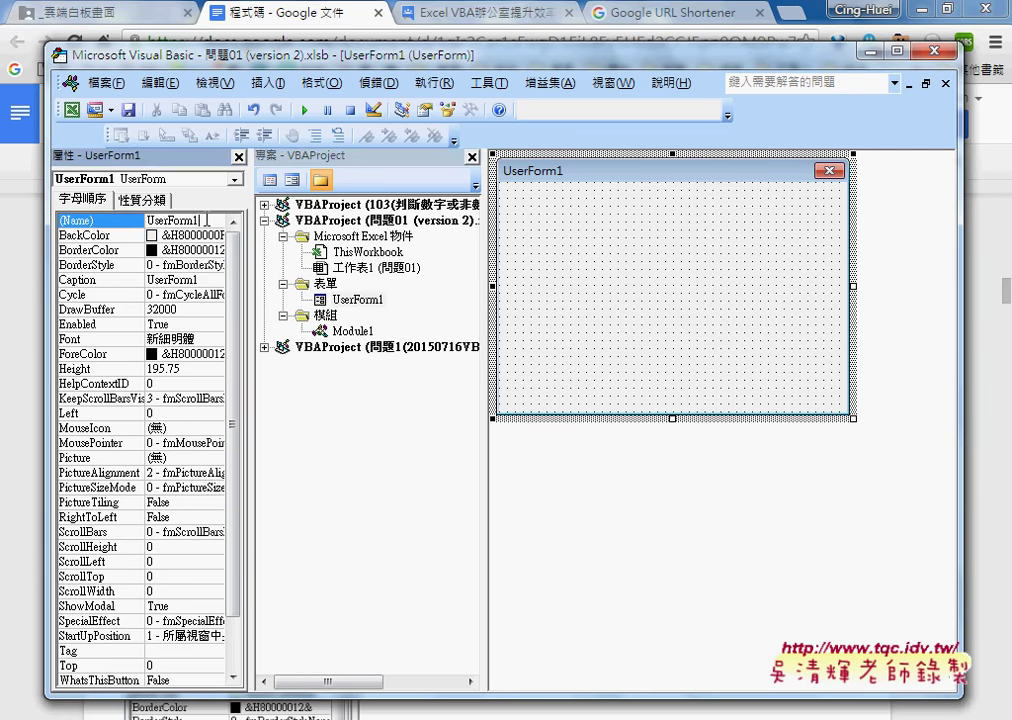
left_click_drag(207, 220, 148, 220)
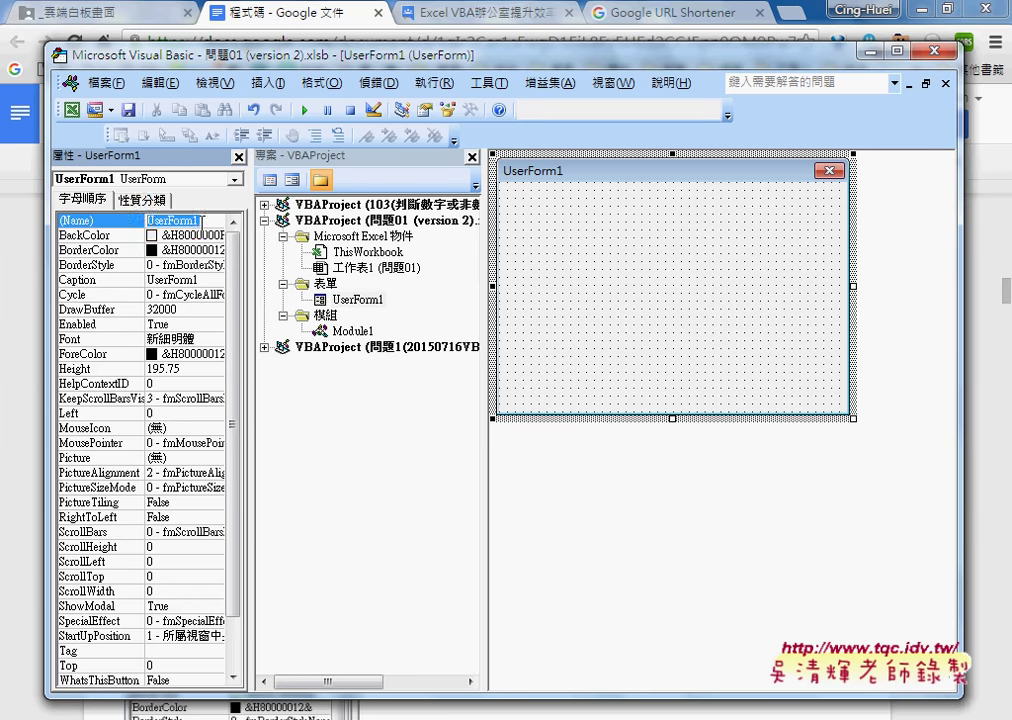
type("home")
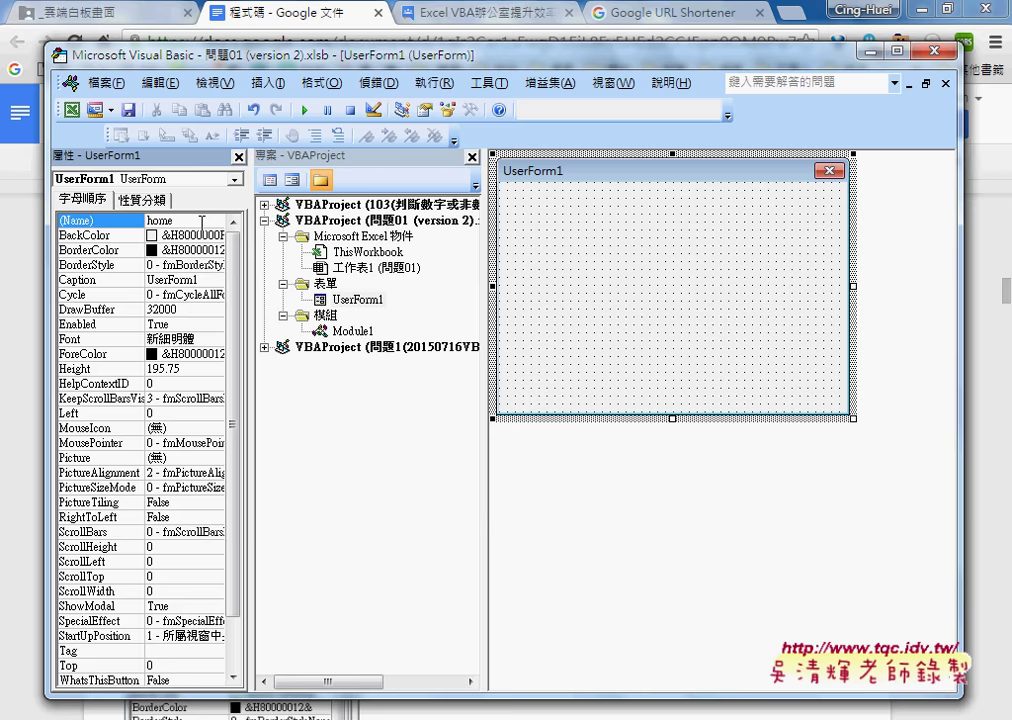
key("Return")
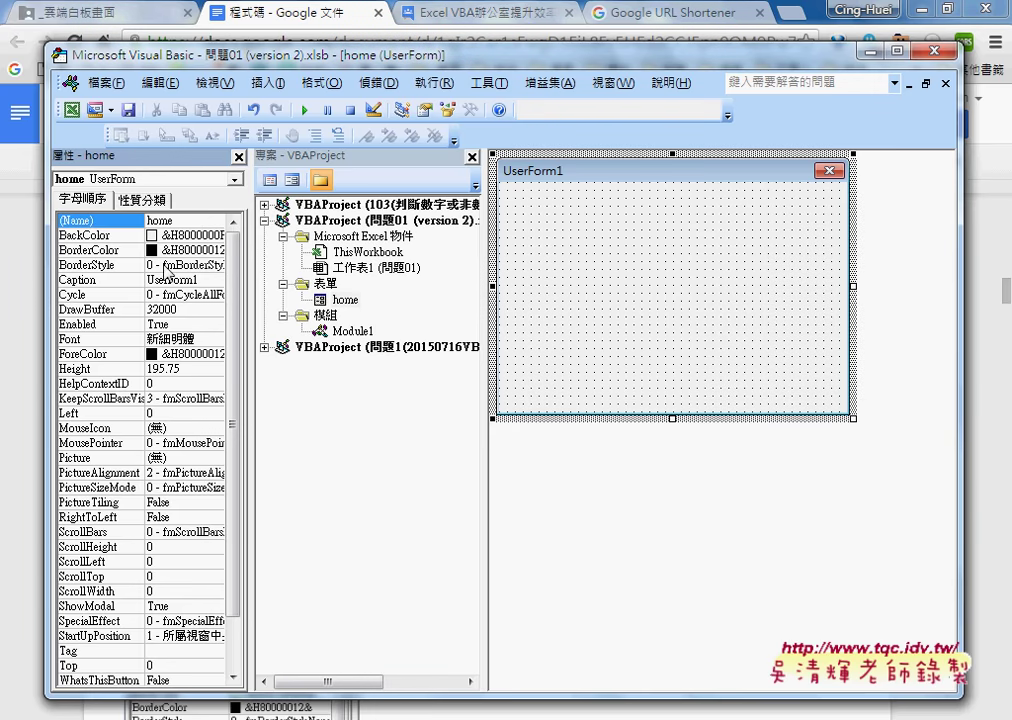
Step: Select the Caption property and switch back to the Google Docs notes
left_click(141, 281)
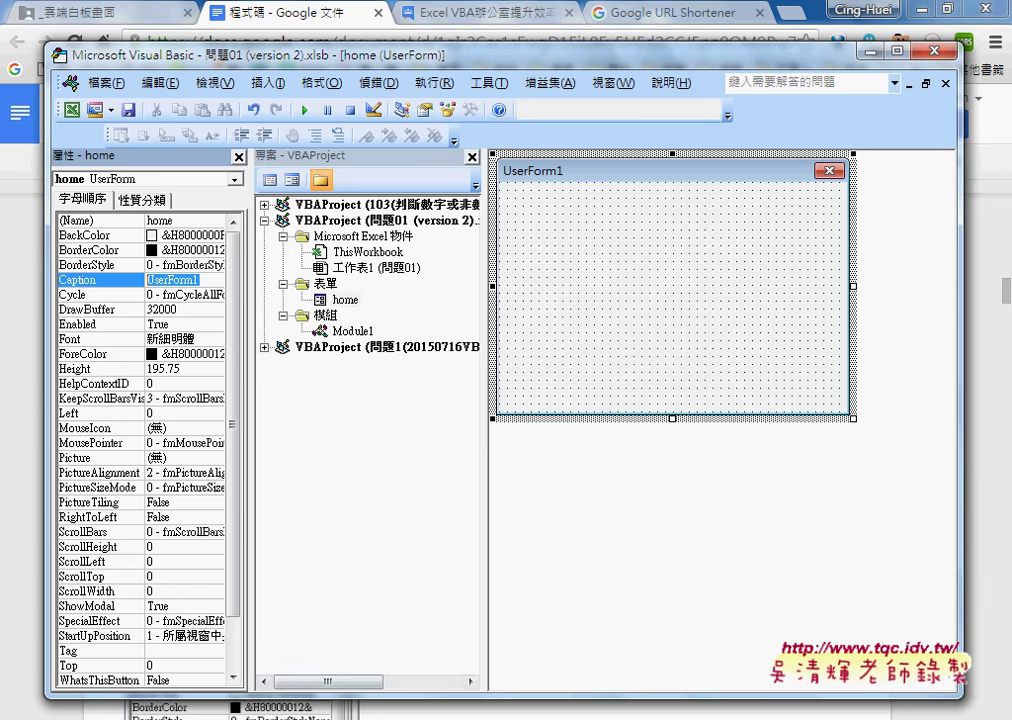
mouse_move(333, 716)
left_click(338, 640)
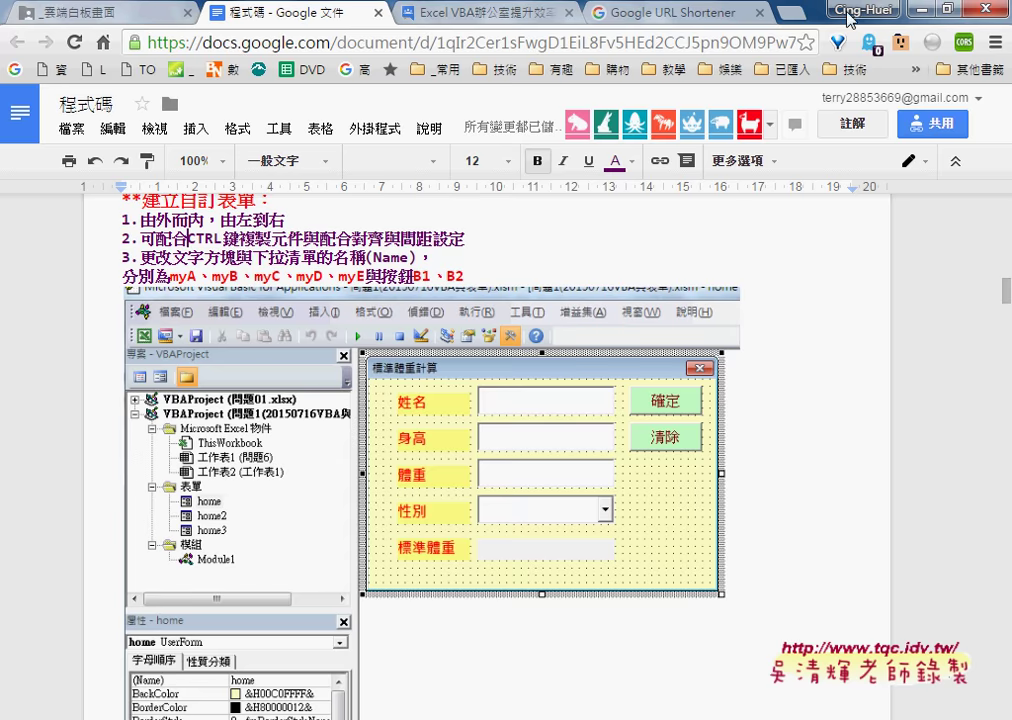
Step: Minimize the Chrome reference window to bring the Visual Basic Editor forward
left_click(930, 8)
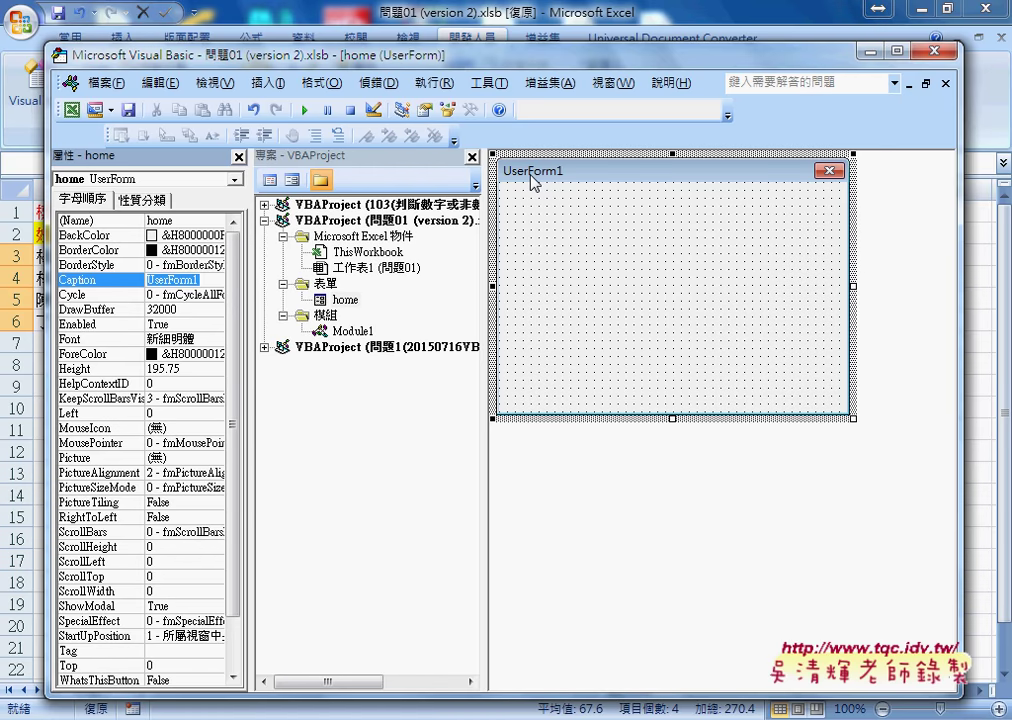
Step: Enter 標準體重計算 as the form's Caption, then select BackColor and widen the property list
type("ㄅ")
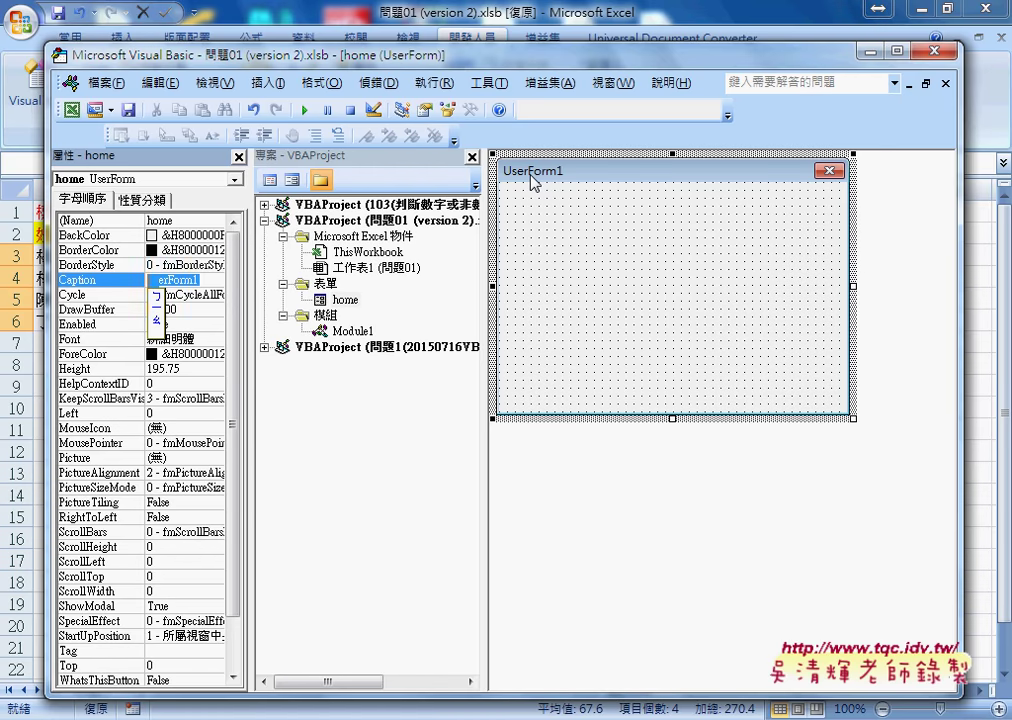
key("space")
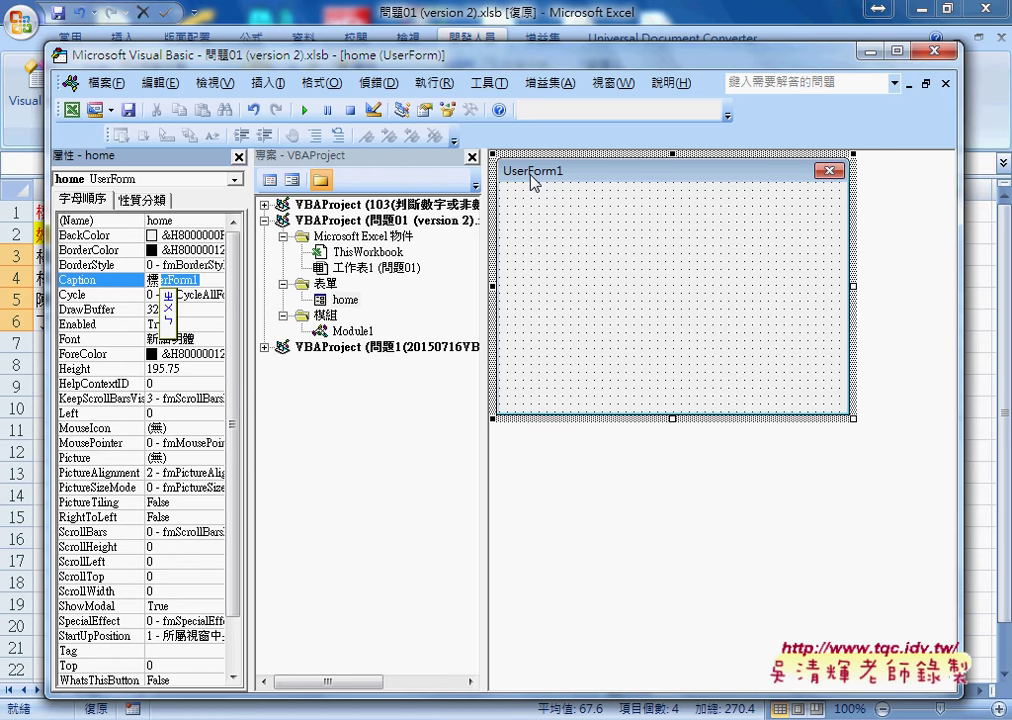
type("準體重計")
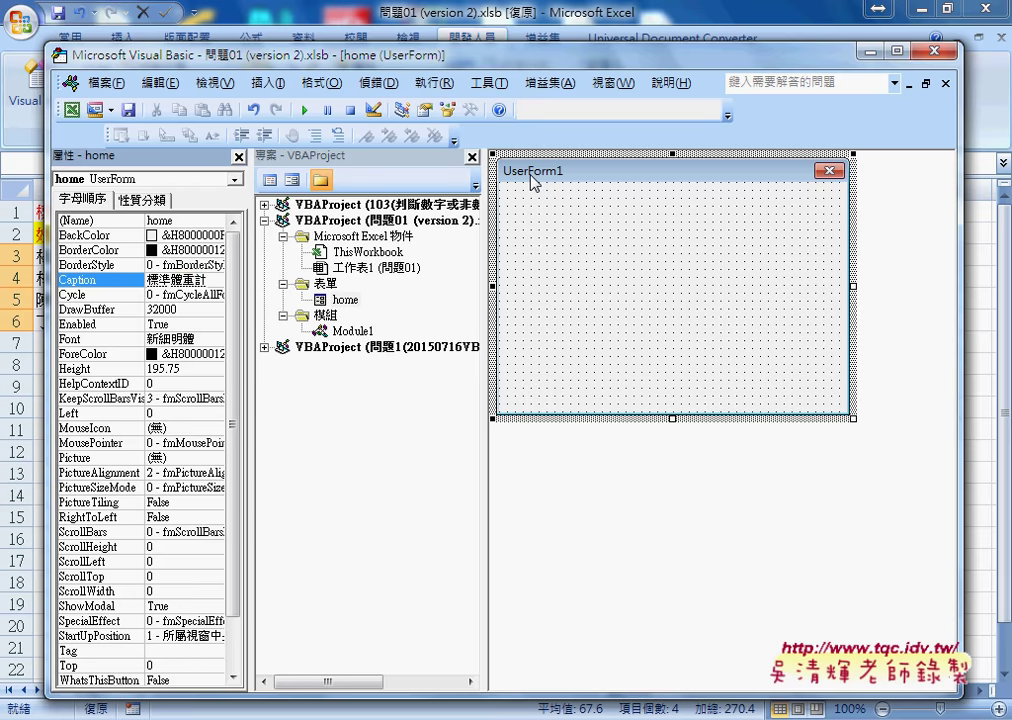
type("算")
left_click(100, 221)
left_click(97, 284)
left_click(93, 236)
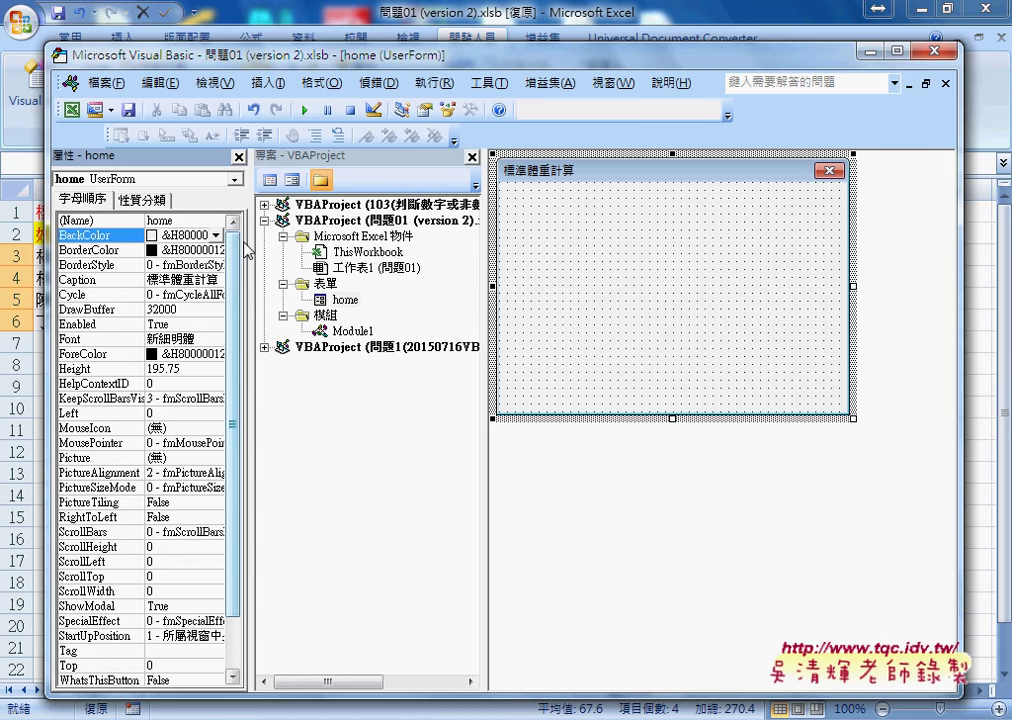
left_click_drag(251, 192, 333, 250)
Step: Set BackColor to light yellow &H00C0FFFF& from the Palette and place the Toolbox below the form
left_click(300, 235)
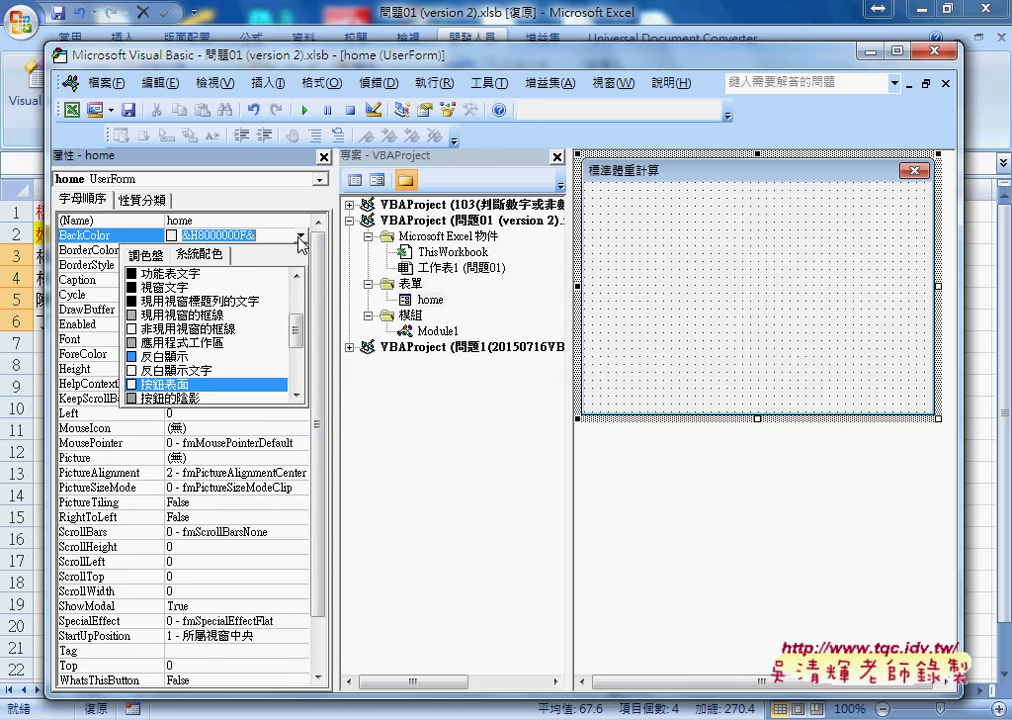
left_click(147, 255)
left_click(185, 276)
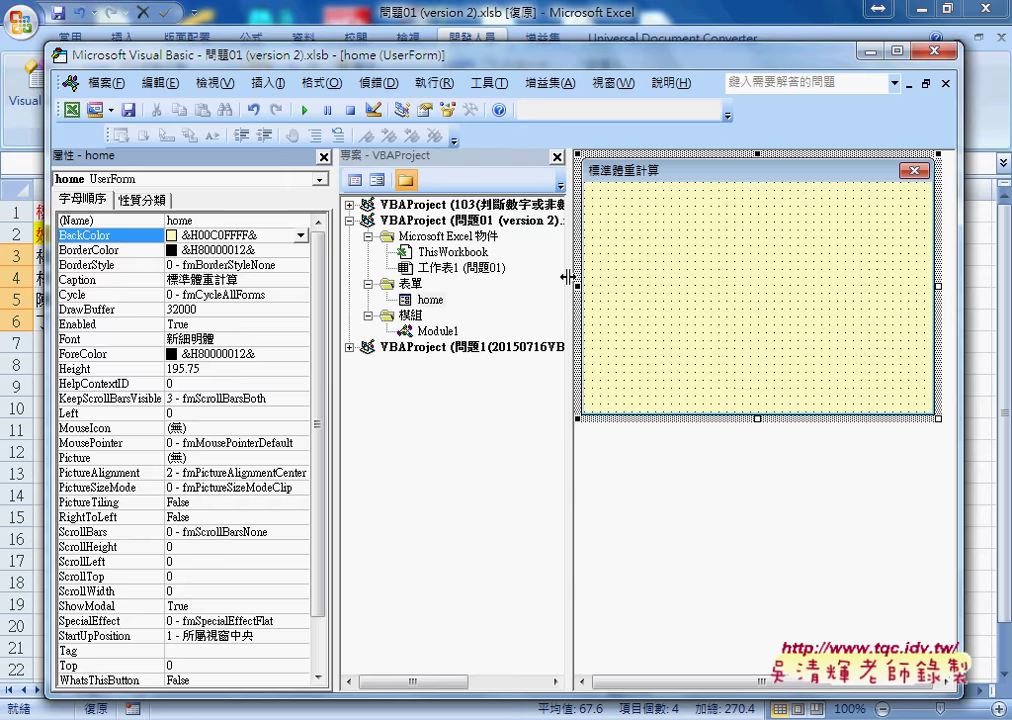
left_click_drag(572, 280, 490, 280)
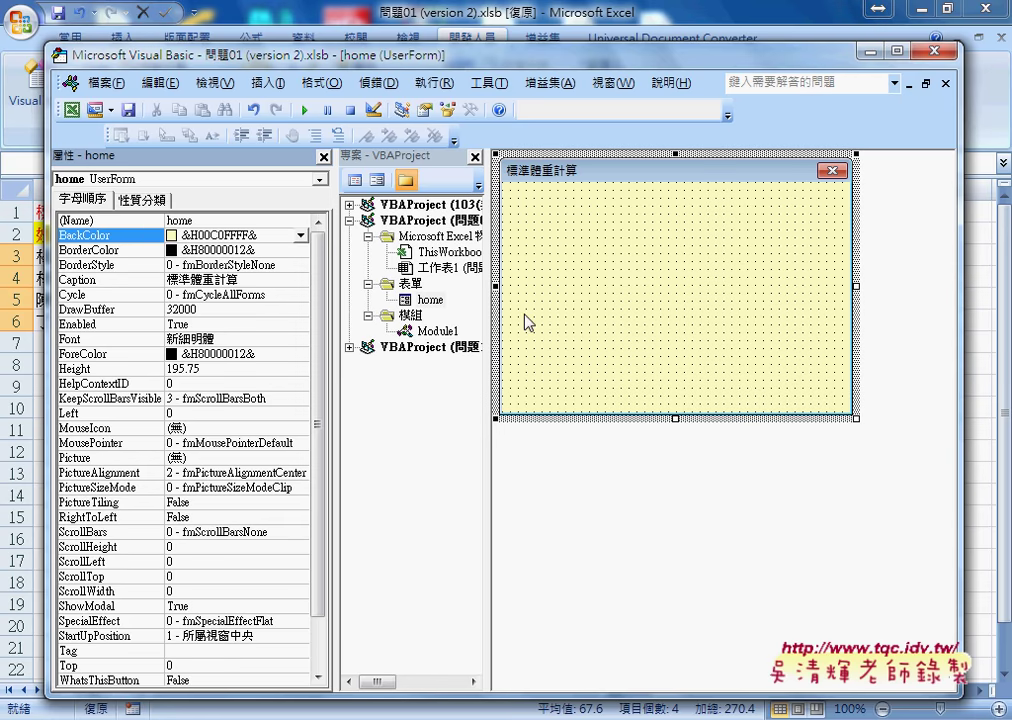
left_click(566, 319)
left_click_drag(760, 212, 757, 452)
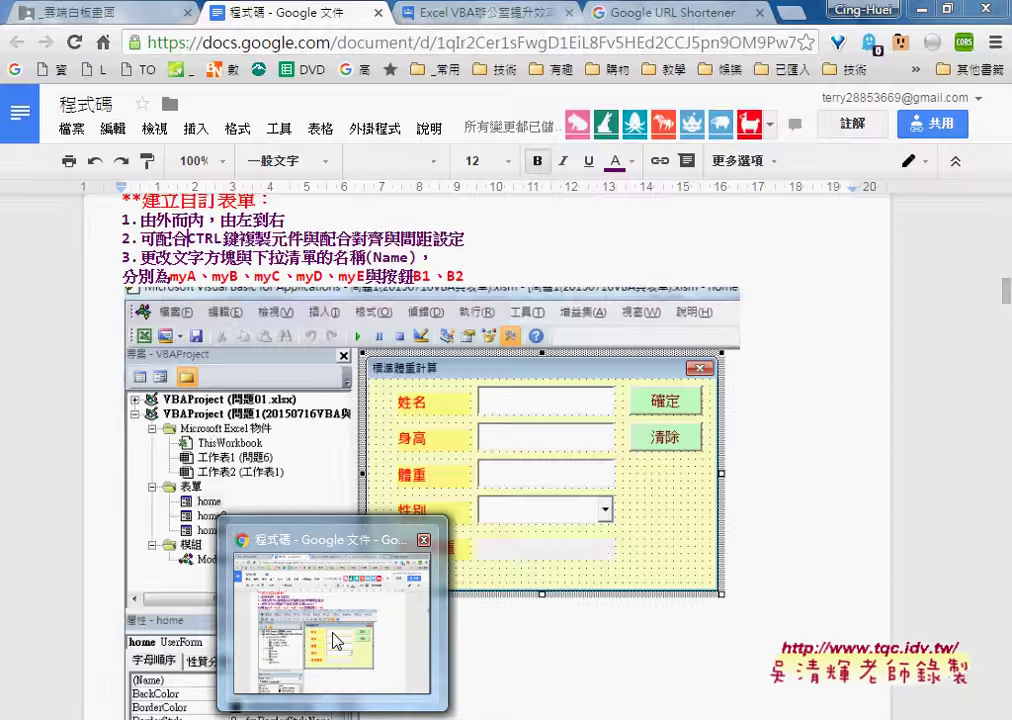
Step: Check the reference form layout in Google Docs, then minimize Chrome
left_click(330, 600)
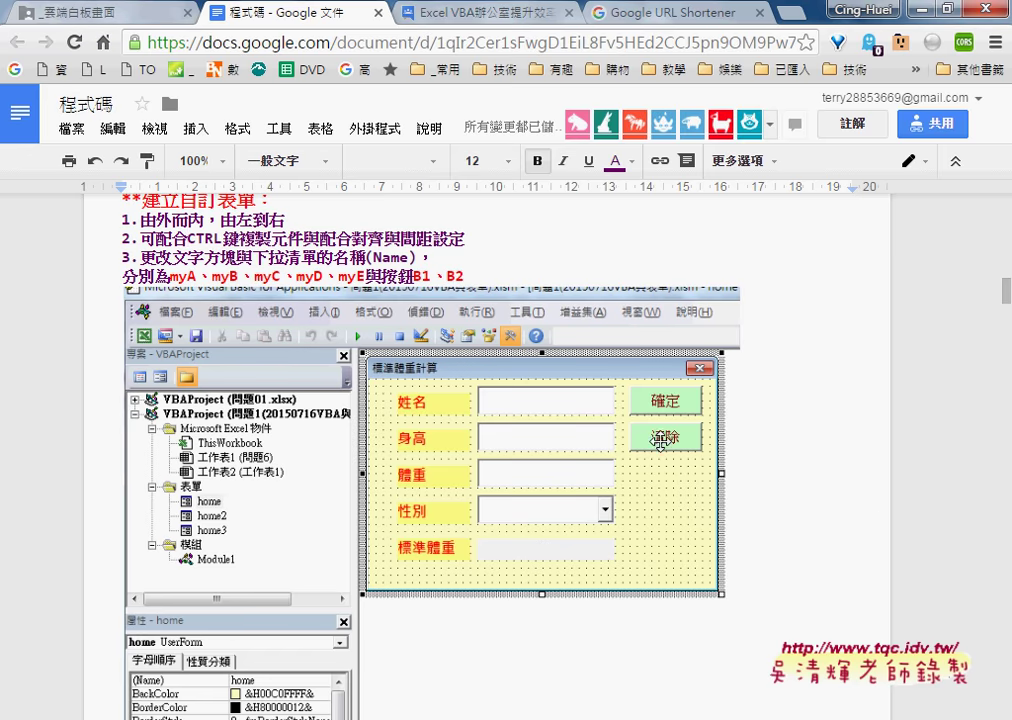
left_click(920, 10)
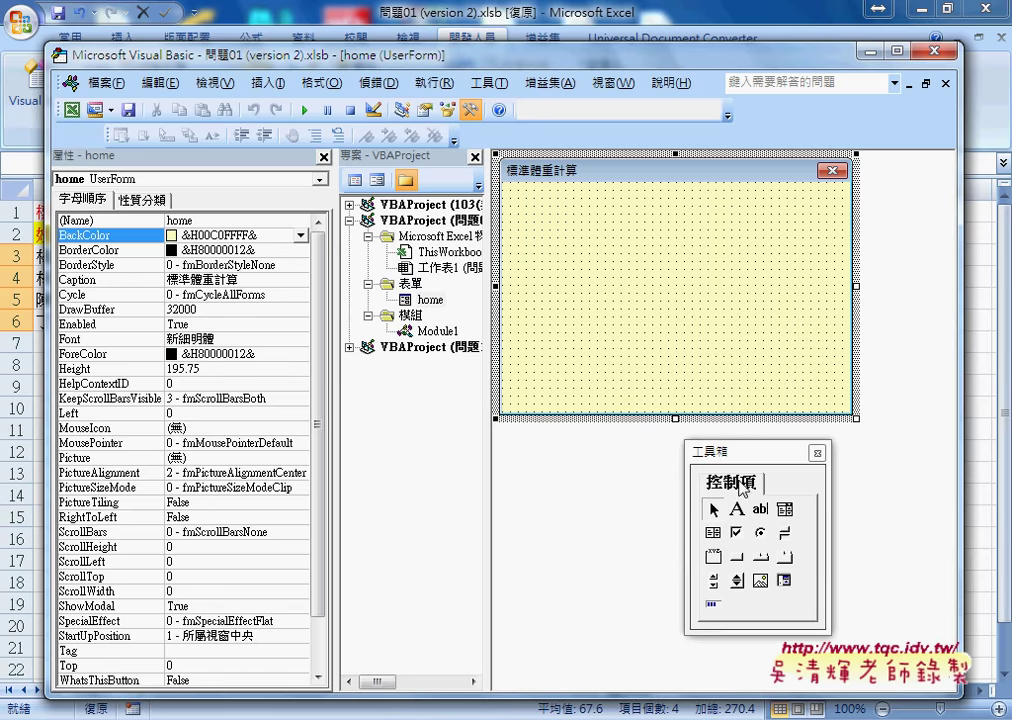
Step: Draw a label at the form's top-left and set its Caption to 姓名
left_click(738, 509)
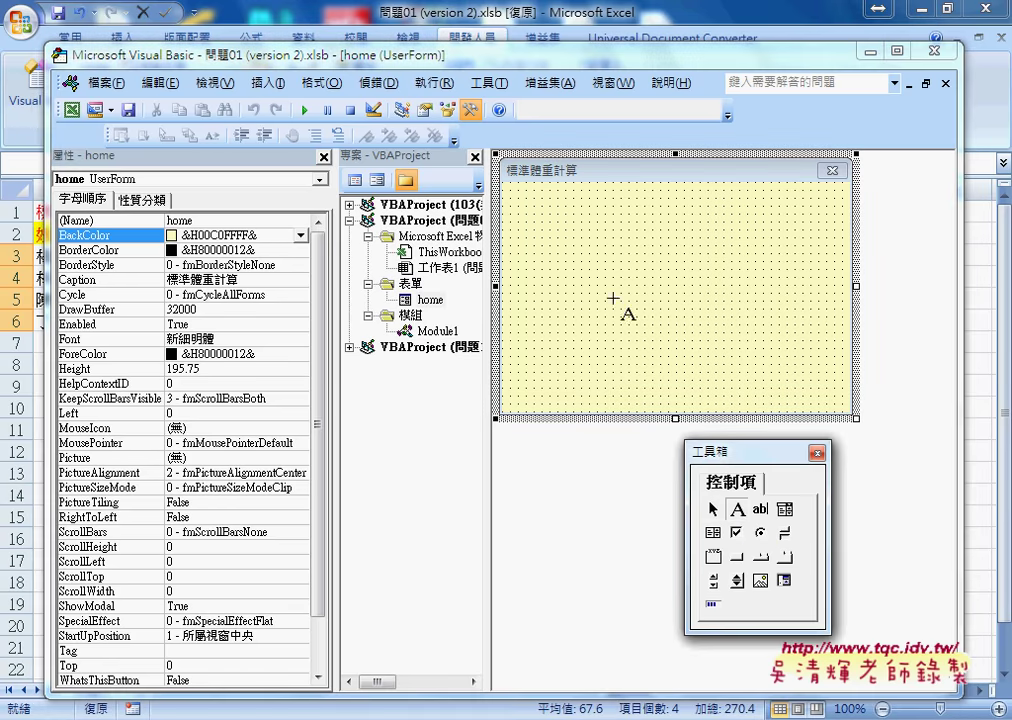
left_click_drag(519, 199, 618, 234)
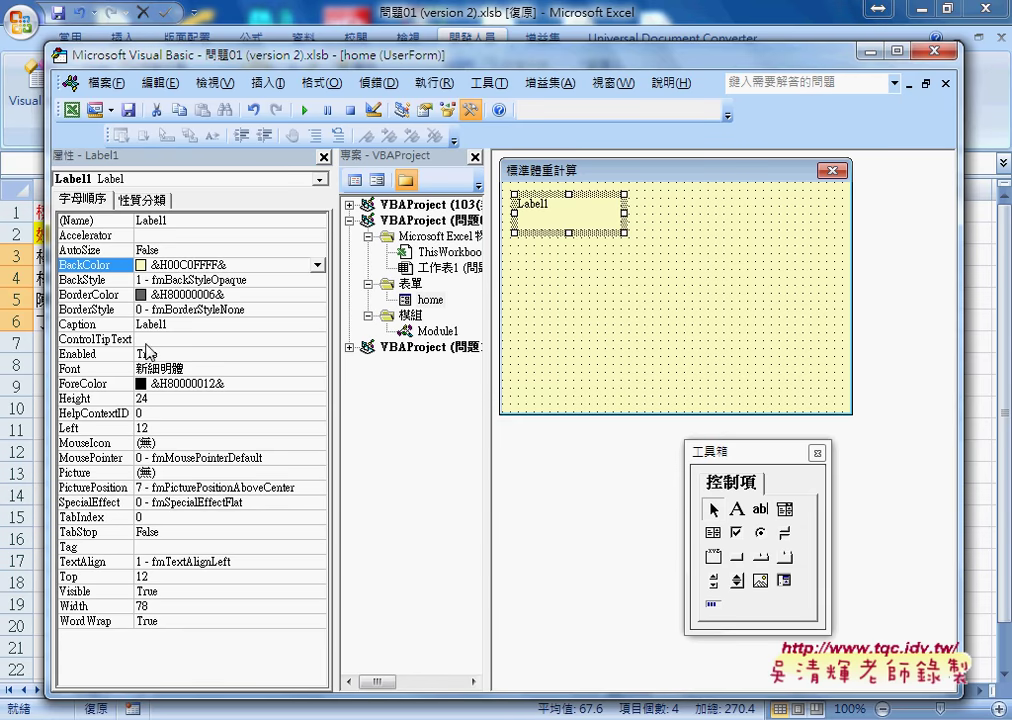
left_click(93, 324)
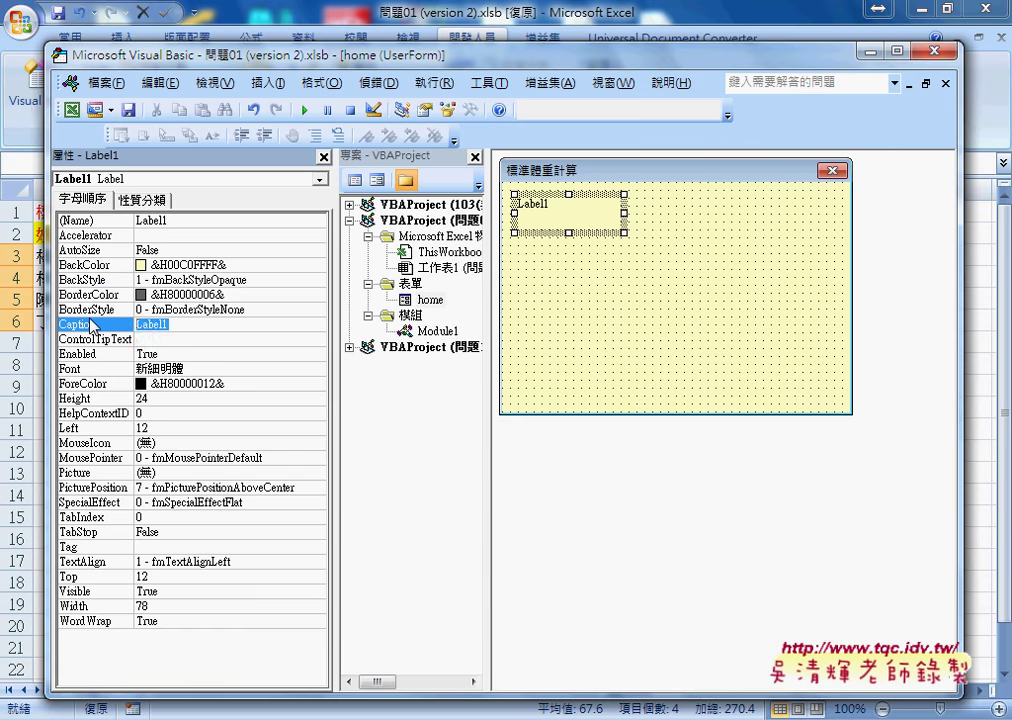
type("ㄊㄧㄥ")
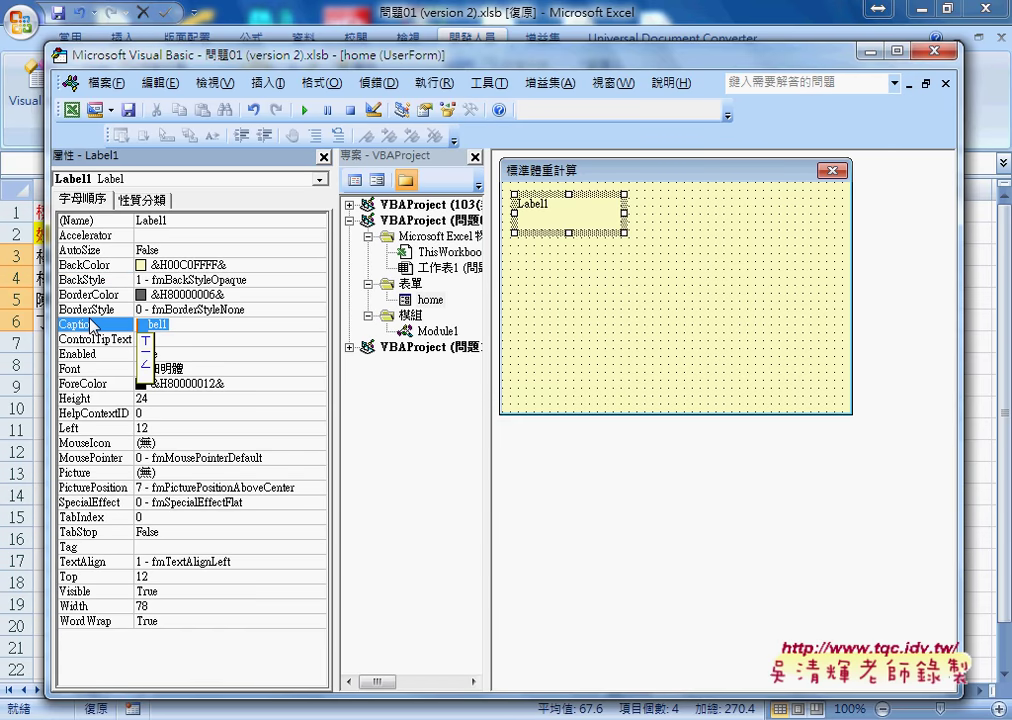
type("體")
type("名")
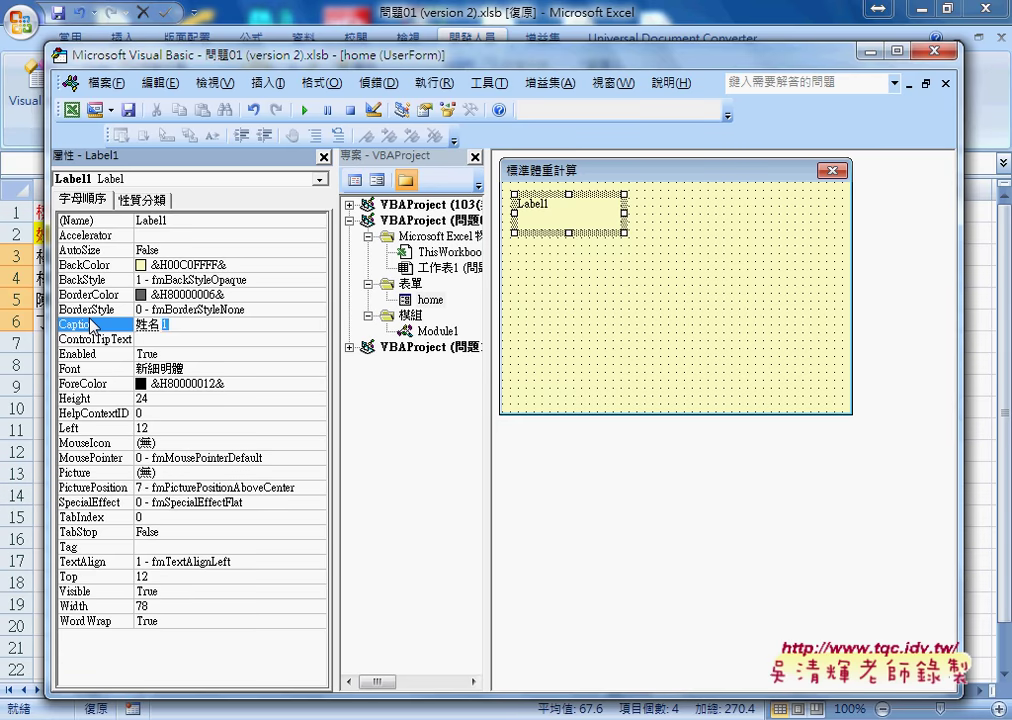
key("Delete")
key("Return")
Step: Select the 姓名 label's Font property
left_click(80, 370)
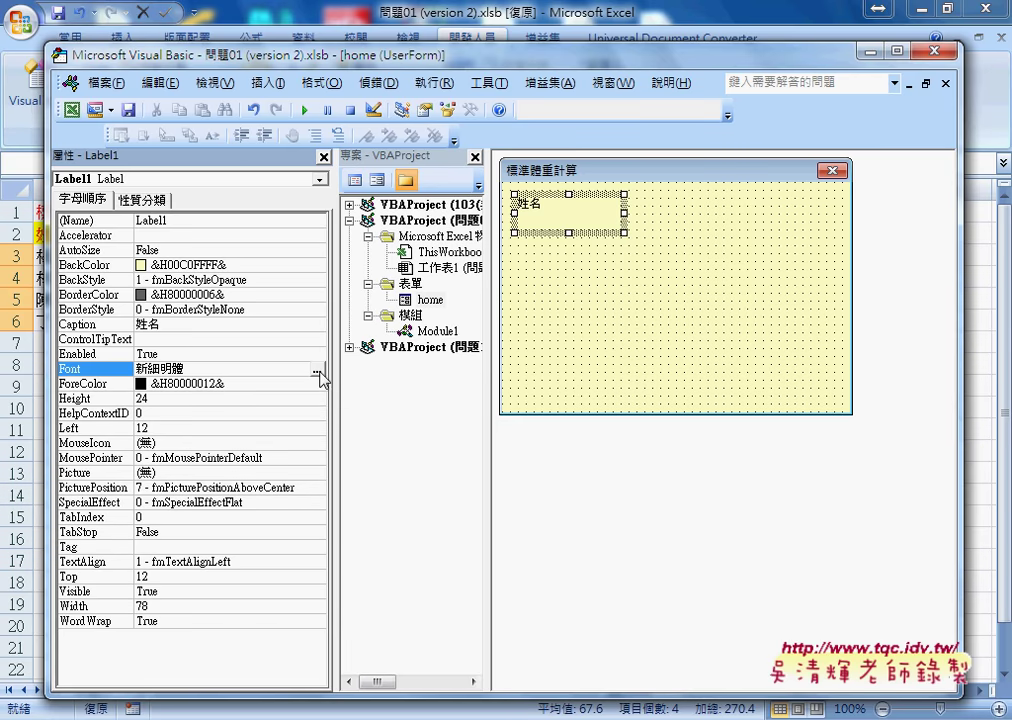
left_click(100, 354)
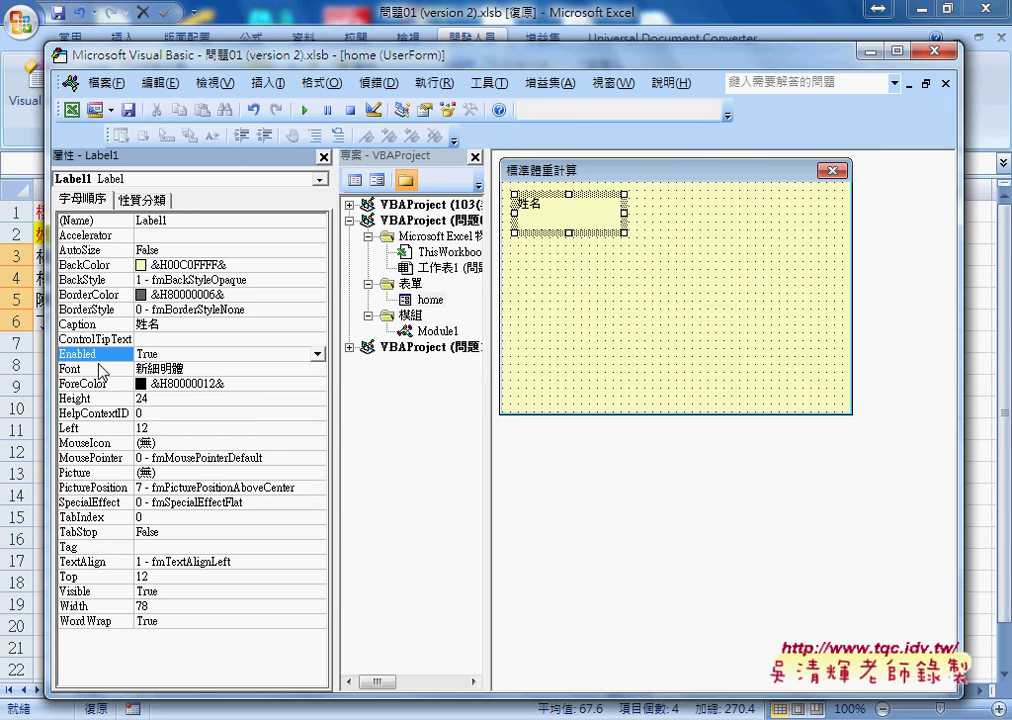
left_click(98, 372)
Step: Set the 姓名 label font to 16 pt and shrink the label to fit, about 18 high
left_click(320, 372)
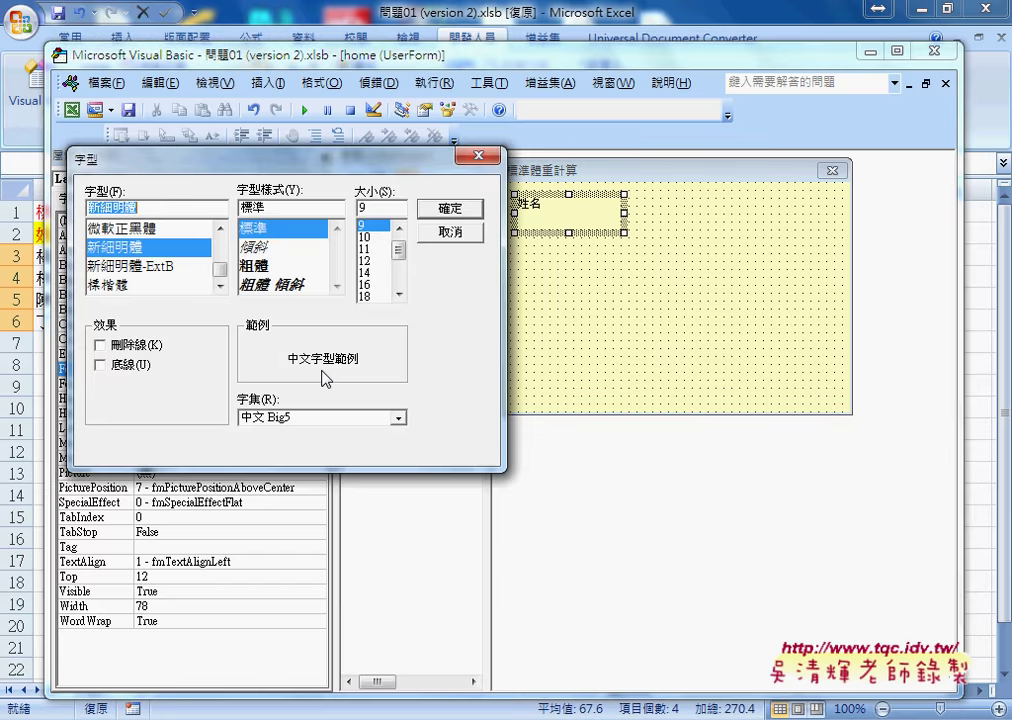
left_click(372, 284)
left_click(449, 209)
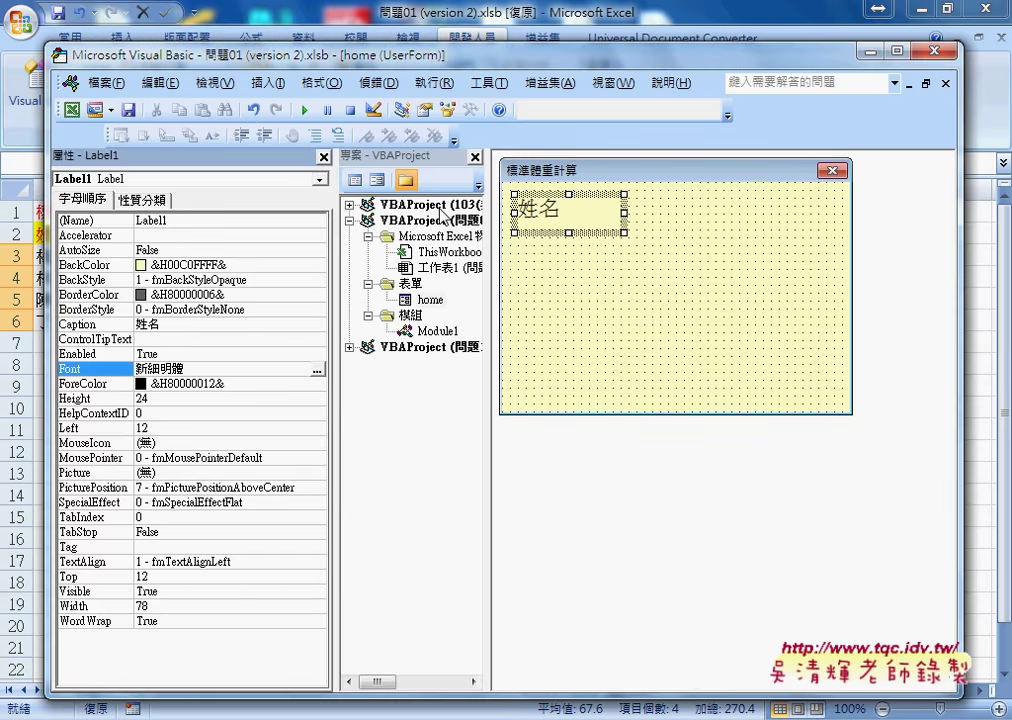
left_click_drag(567, 233, 567, 225)
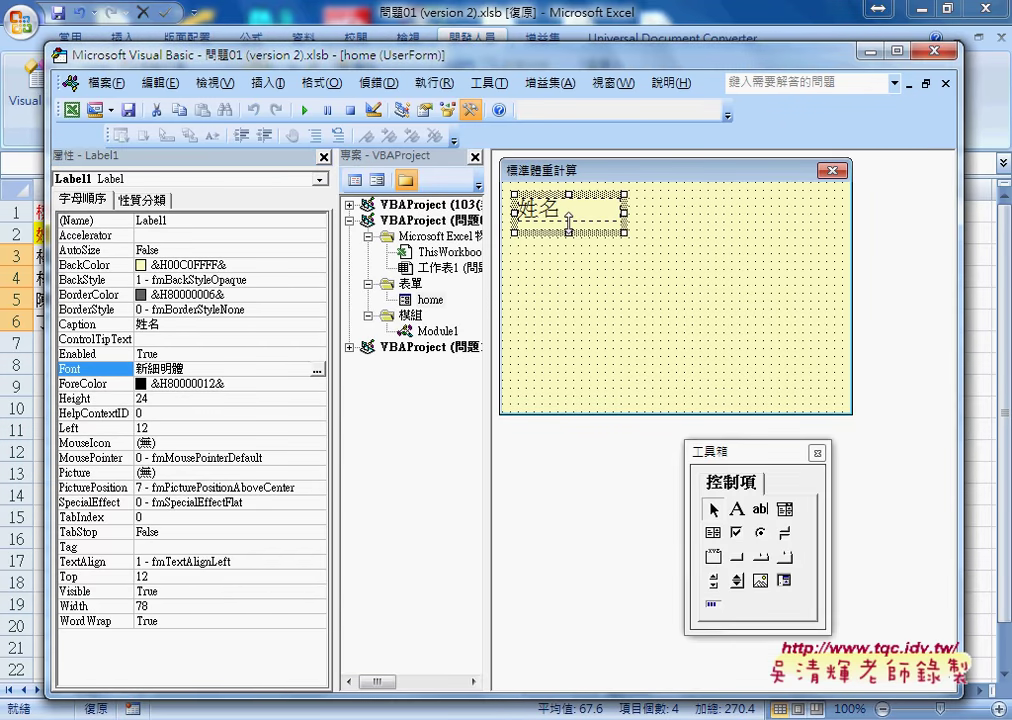
left_click_drag(624, 208, 593, 208)
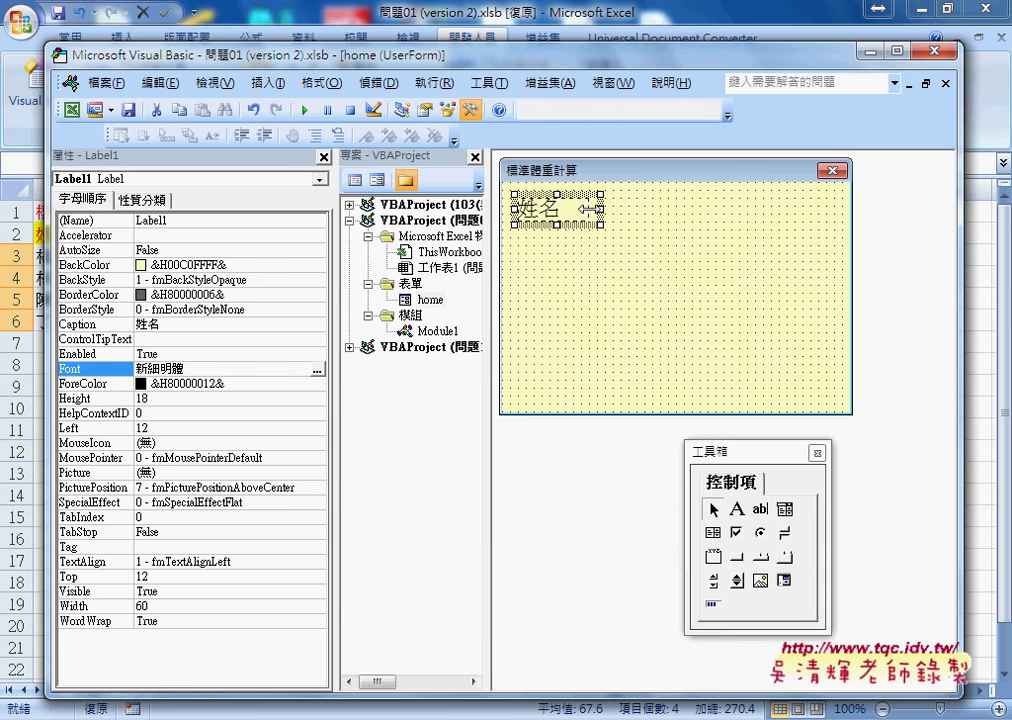
Step: Give the 姓名 label a yellow (&H0000FFFF&) background from the palette
left_click(85, 265)
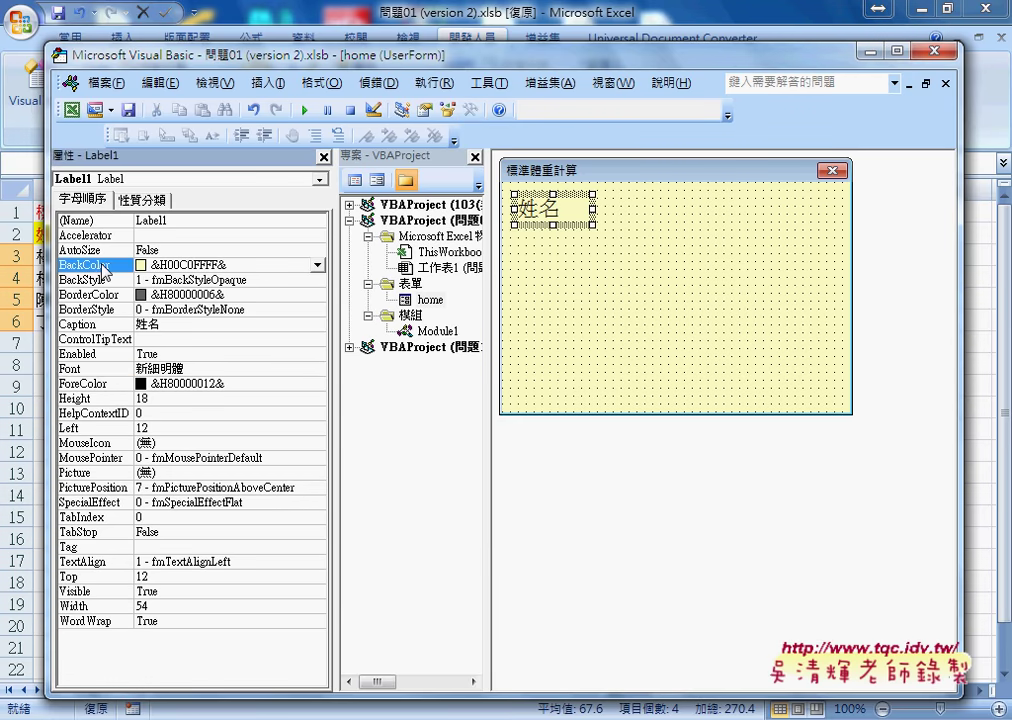
left_click(317, 265)
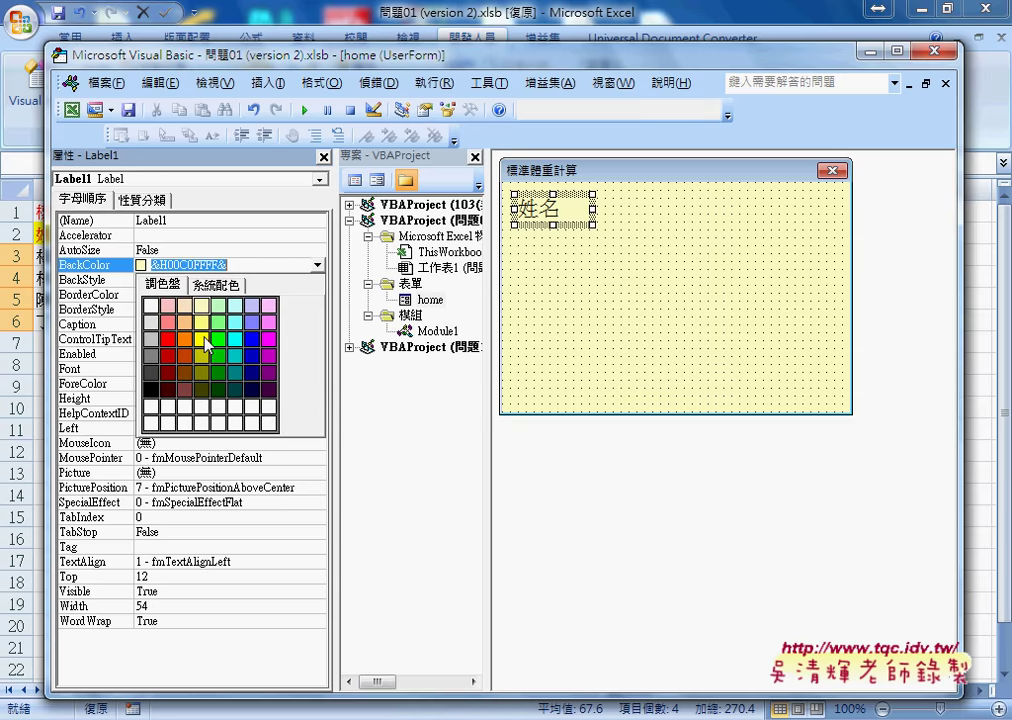
left_click(203, 340)
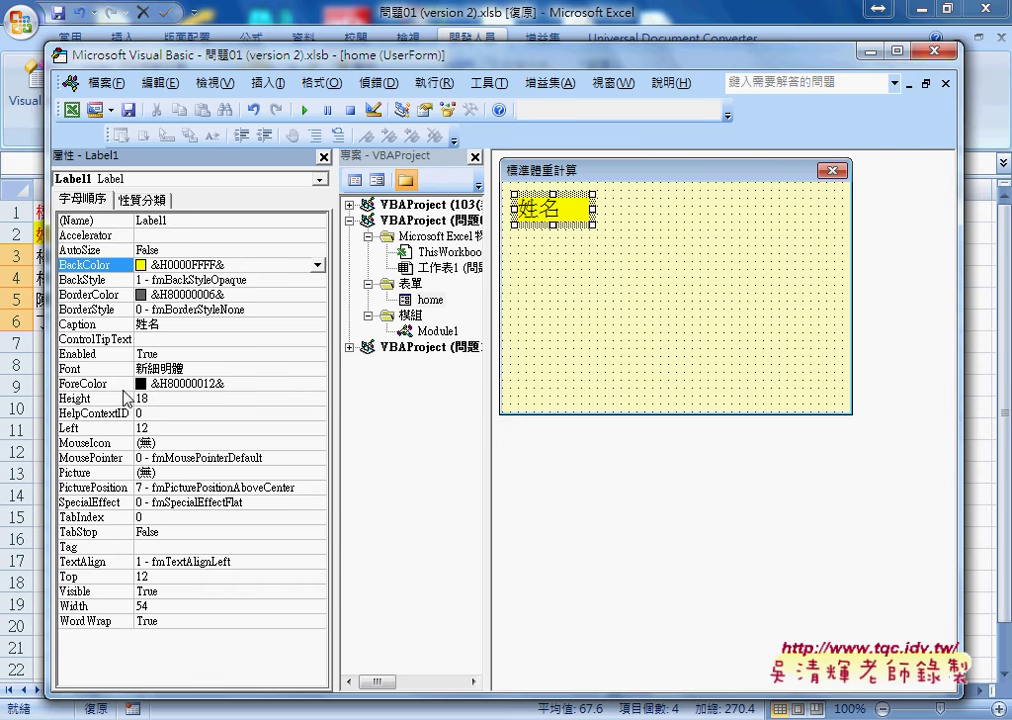
Step: Make the 姓名 label's text red (&H000000FF&) using the ForeColor palette
left_click(318, 384)
left_click(317, 384)
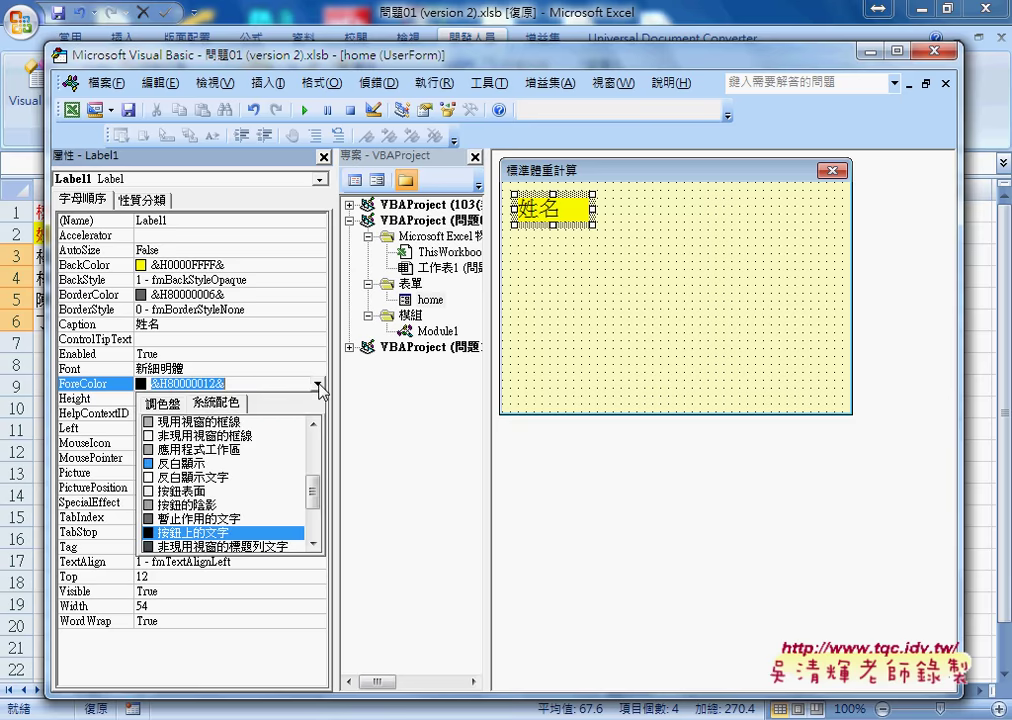
left_click(162, 403)
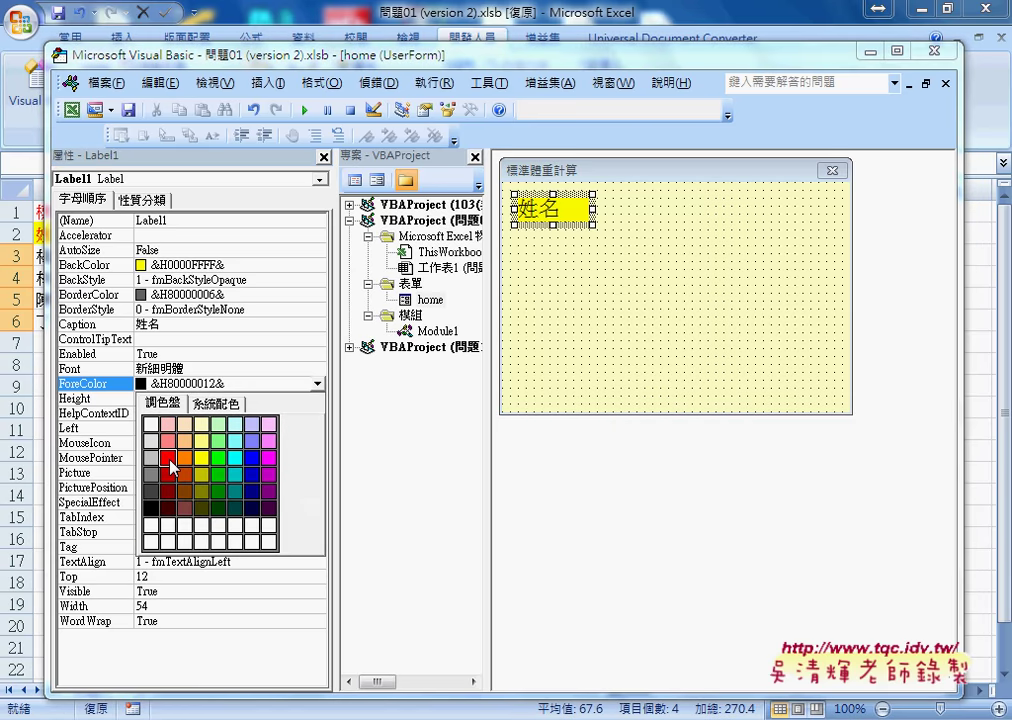
left_click(170, 460)
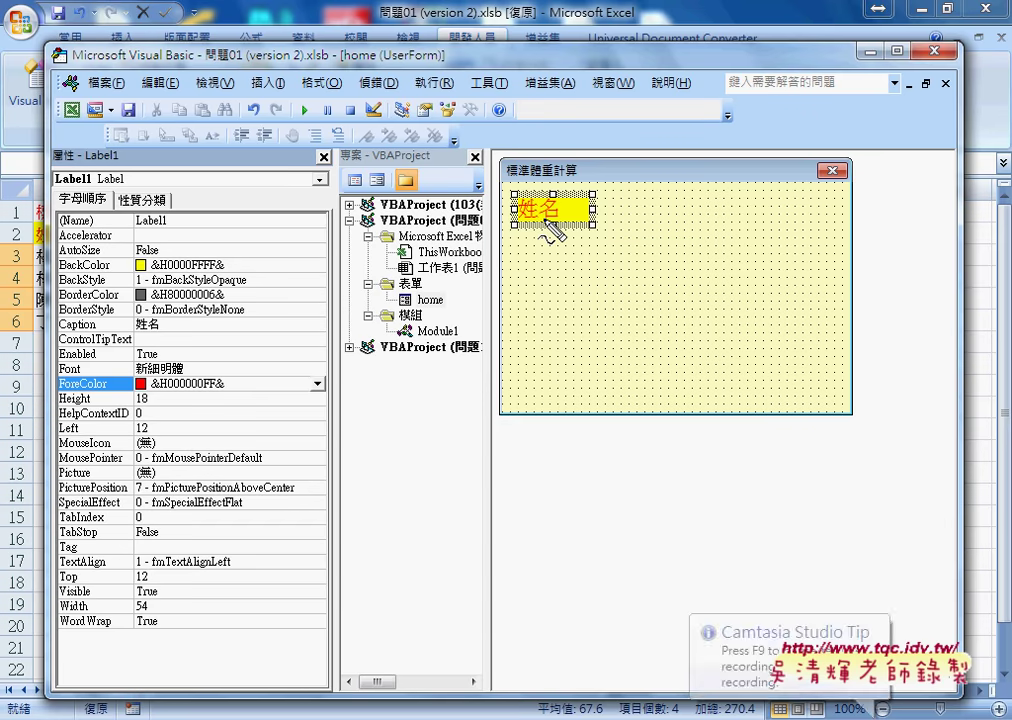
left_click_drag(103, 318, 97, 338)
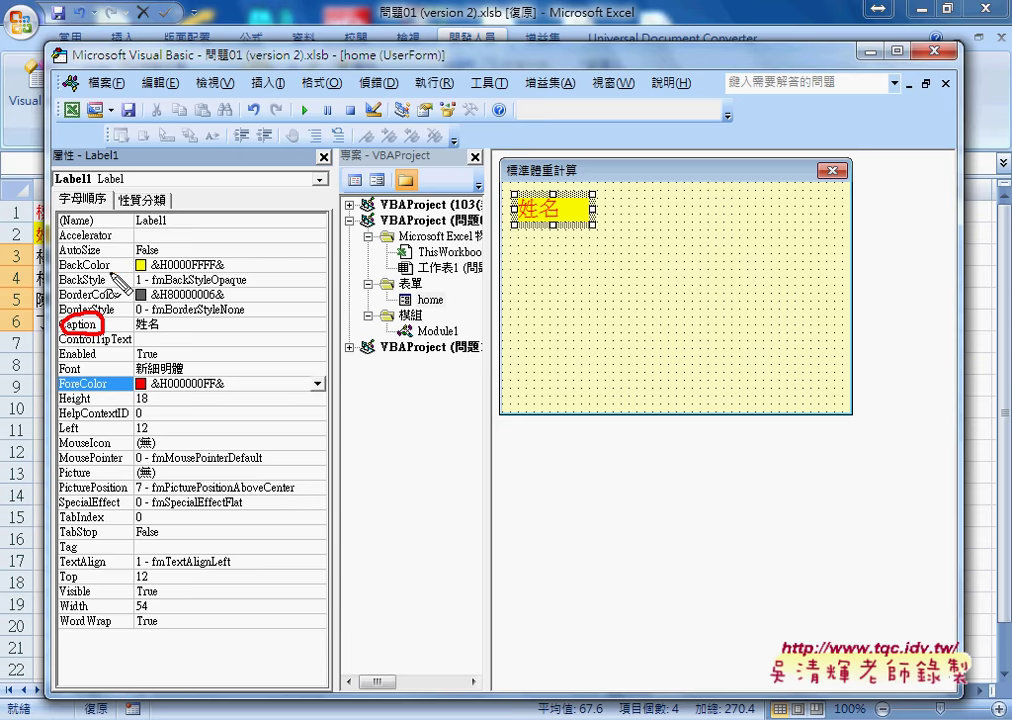
left_click_drag(120, 256, 115, 285)
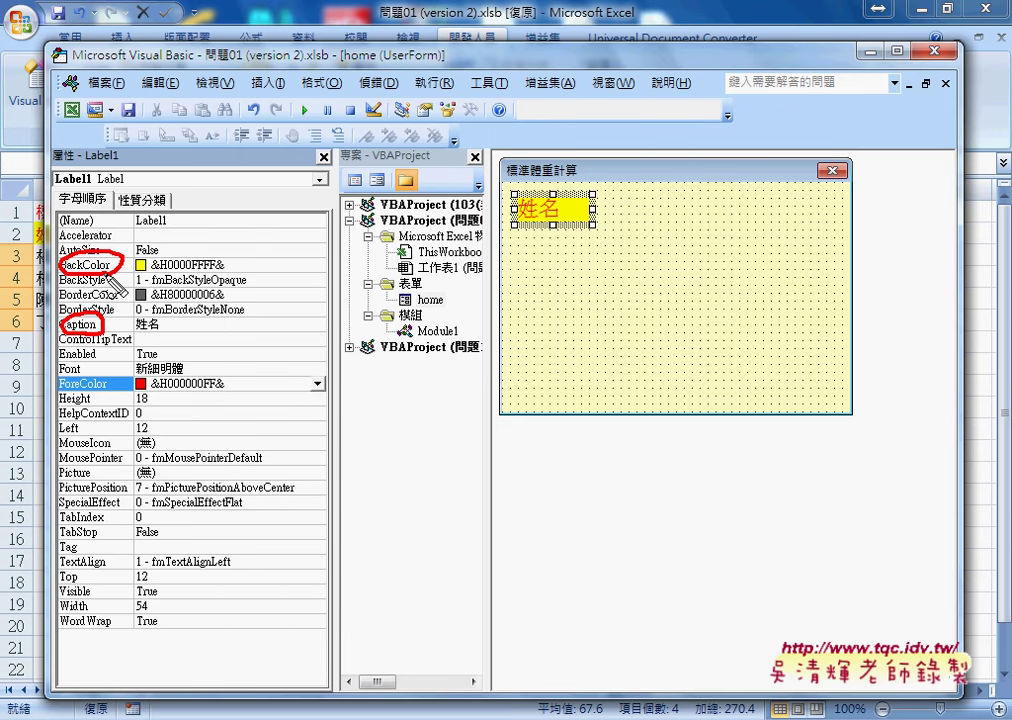
left_click_drag(100, 376, 95, 408)
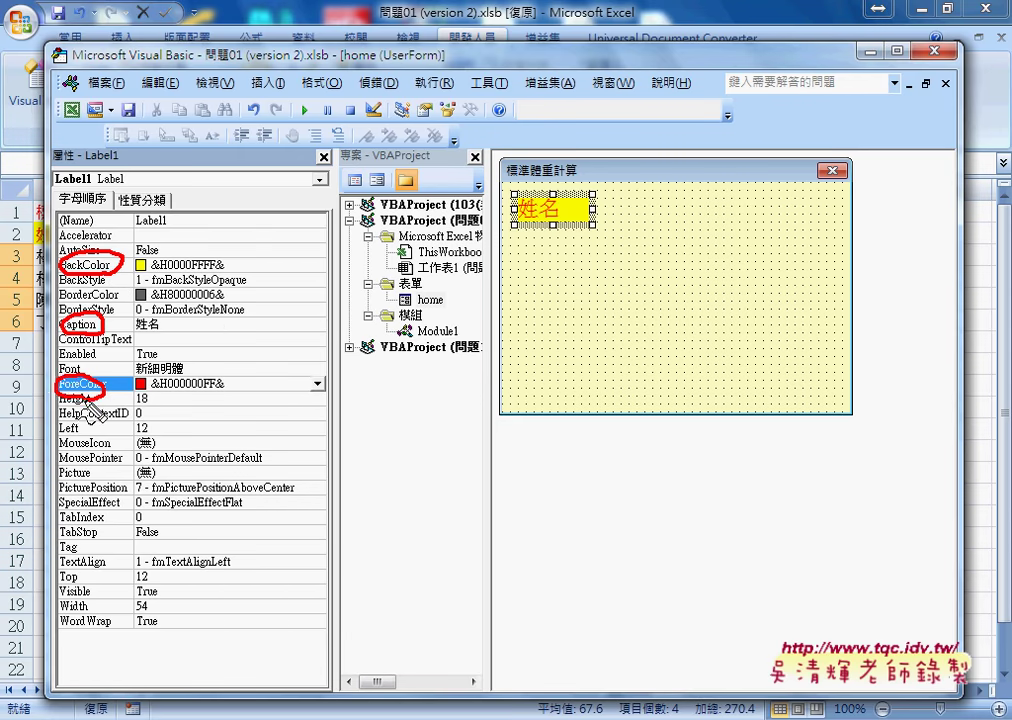
left_click_drag(84, 359, 86, 376)
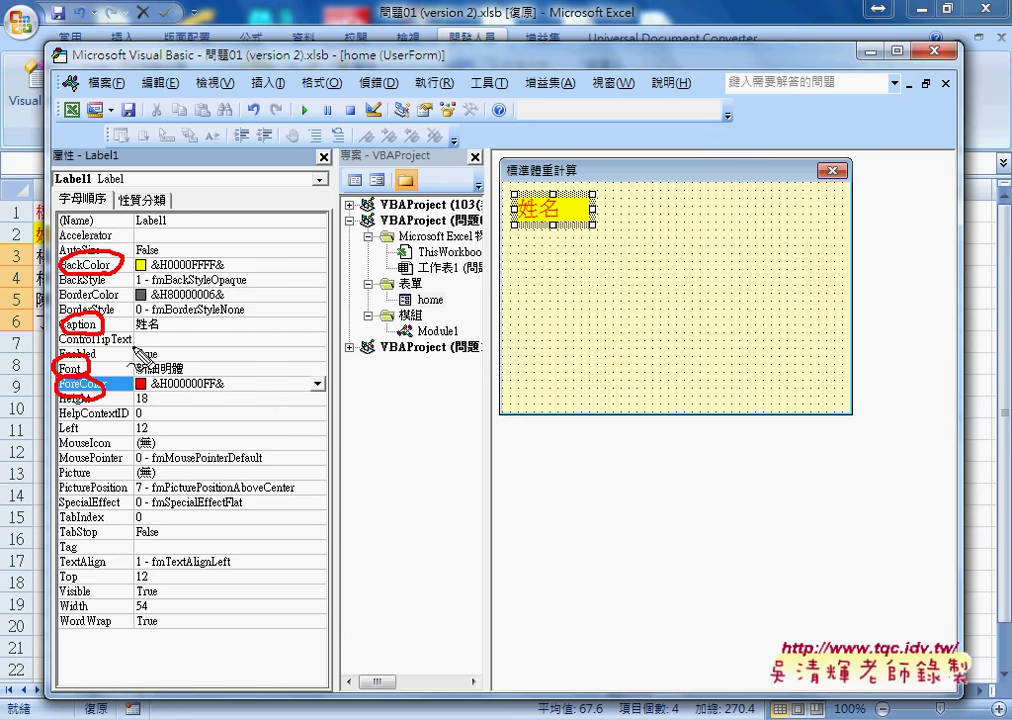
key("Escape")
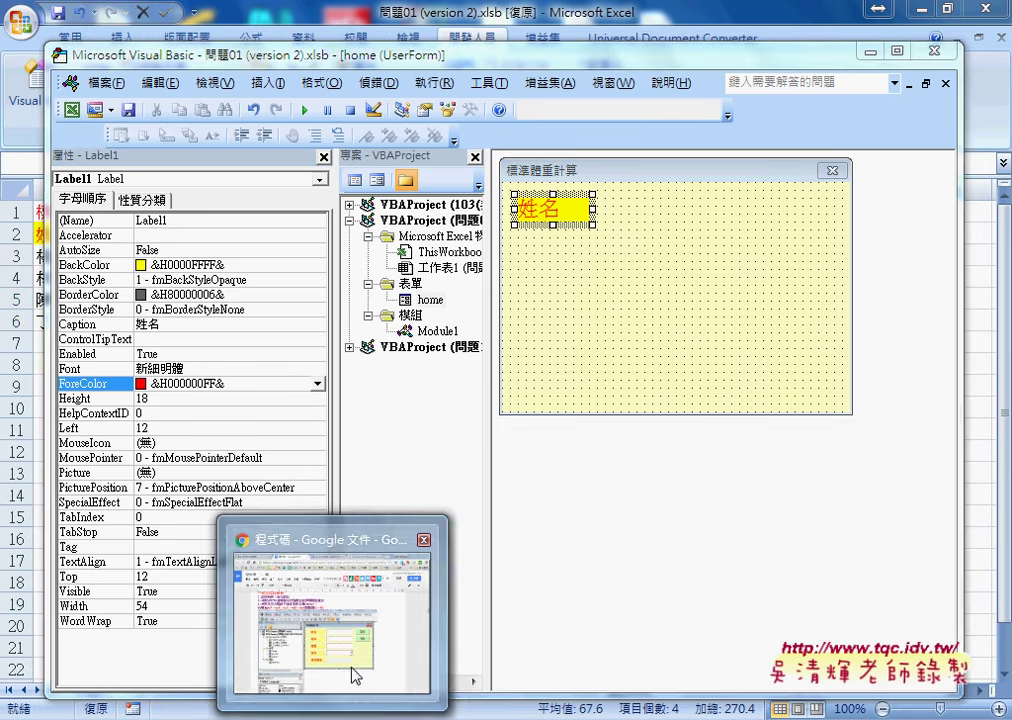
left_click(355, 605)
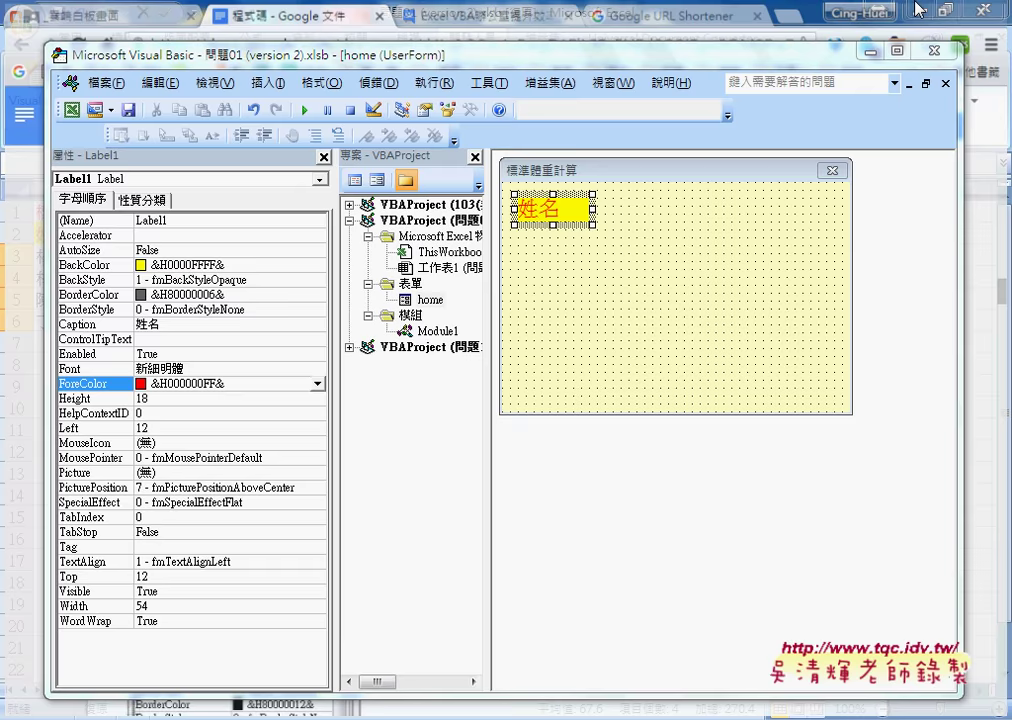
key("alt+Tab")
left_click_drag(558, 235, 560, 264)
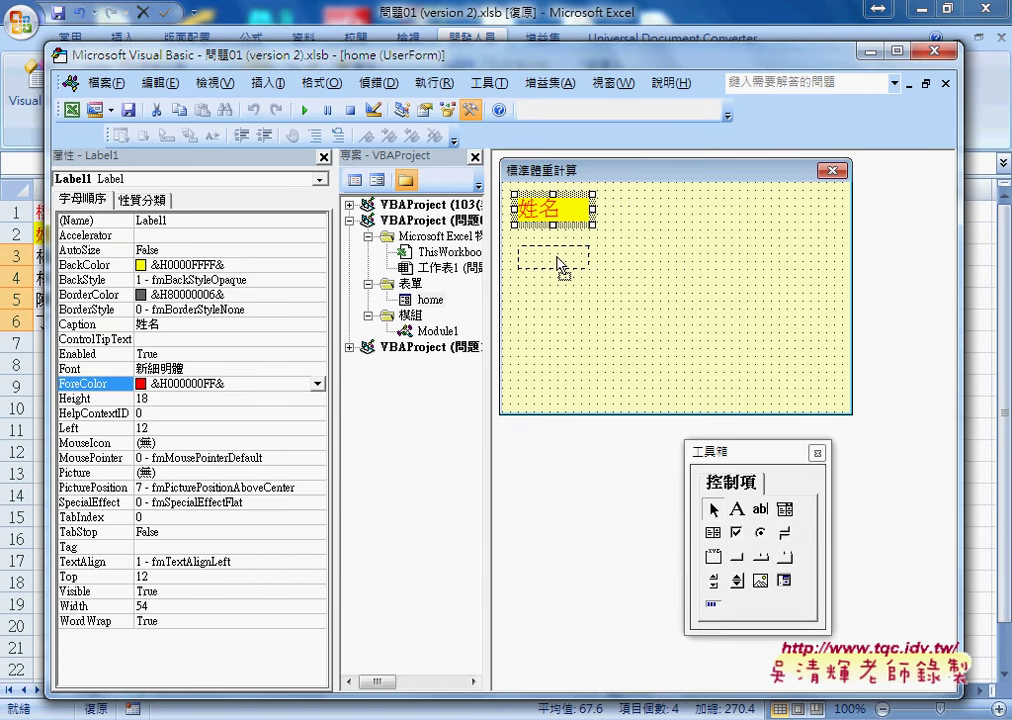
Step: Ctrl-drag copies of the 姓名 label down the form to build a column of labels
left_click_drag(558, 264, 560, 262)
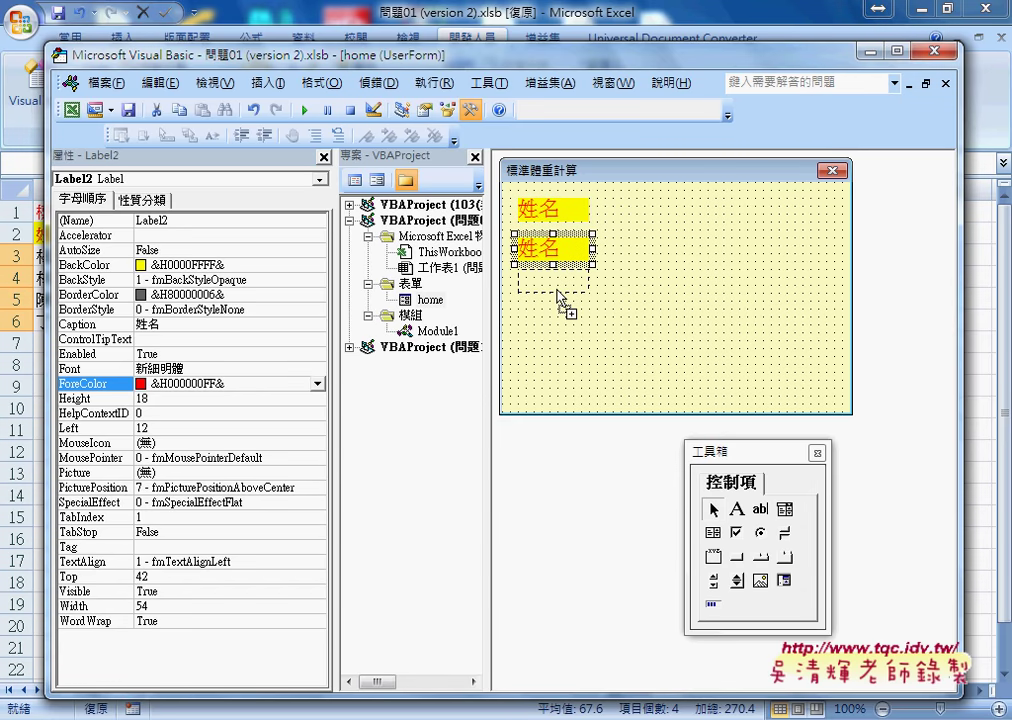
left_click_drag(558, 262, 570, 380)
left_click(678, 374)
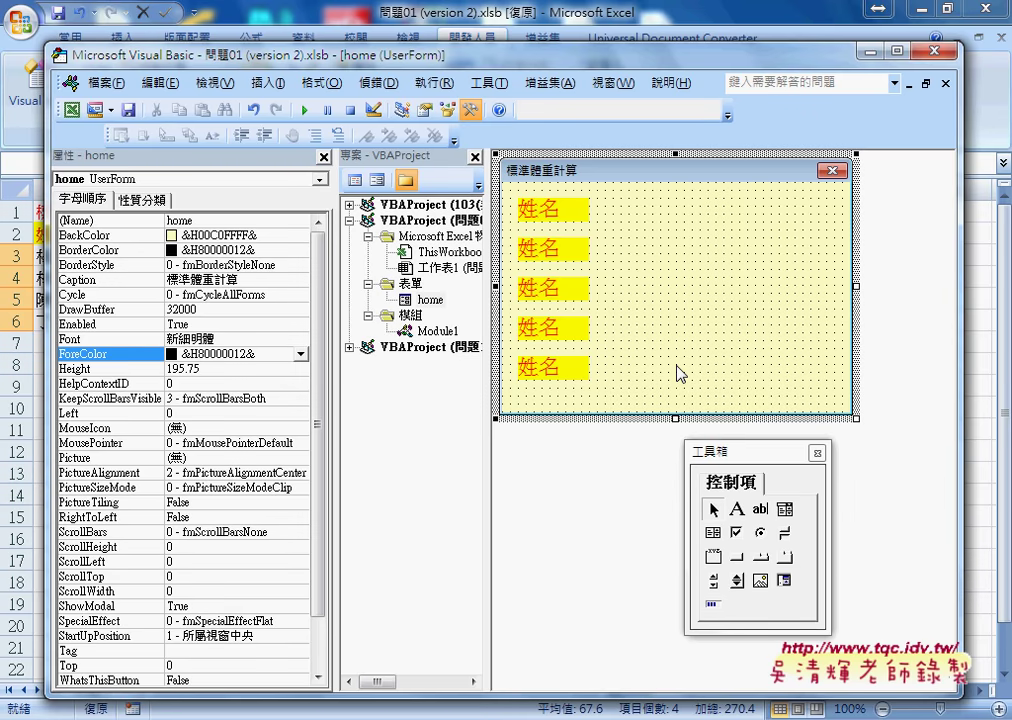
Step: Nudge the second to fifth 姓名 labels sideways, then box-select all five
left_click(545, 258)
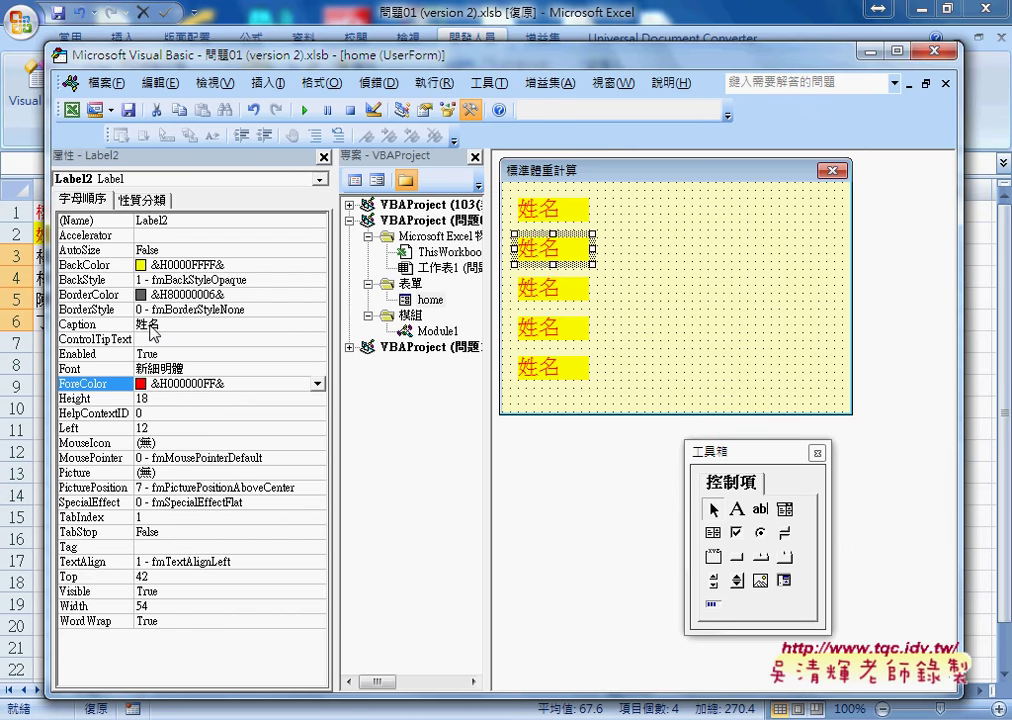
left_click(620, 328)
left_click(577, 262)
left_click_drag(584, 262, 600, 262)
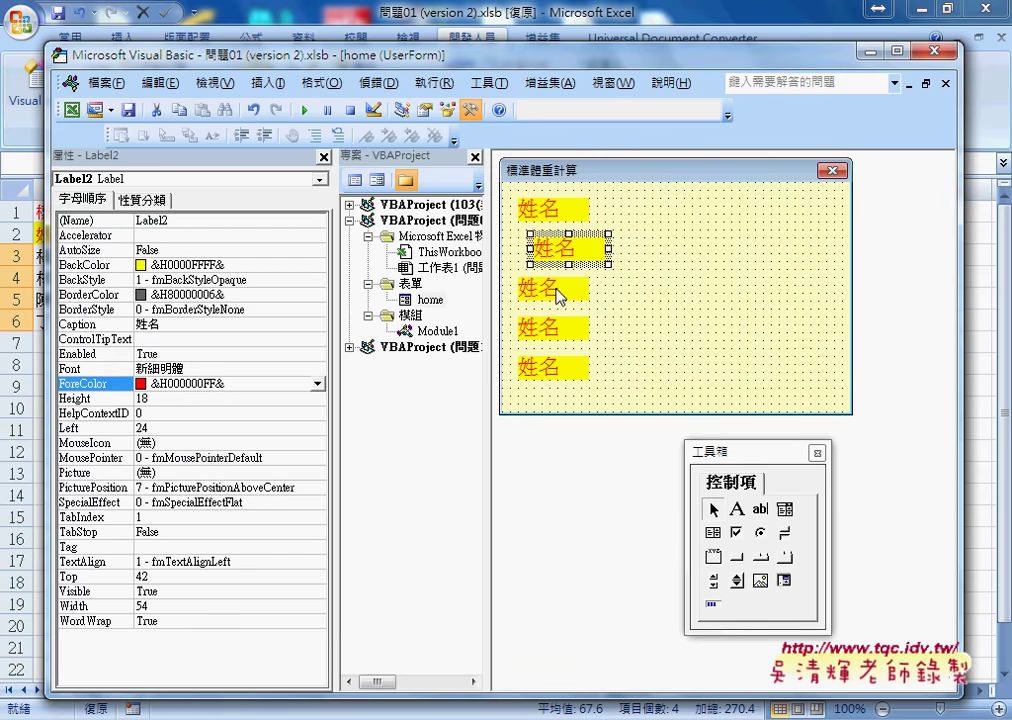
left_click(558, 296)
left_click_drag(558, 296, 584, 330)
left_click(576, 330)
left_click(567, 372)
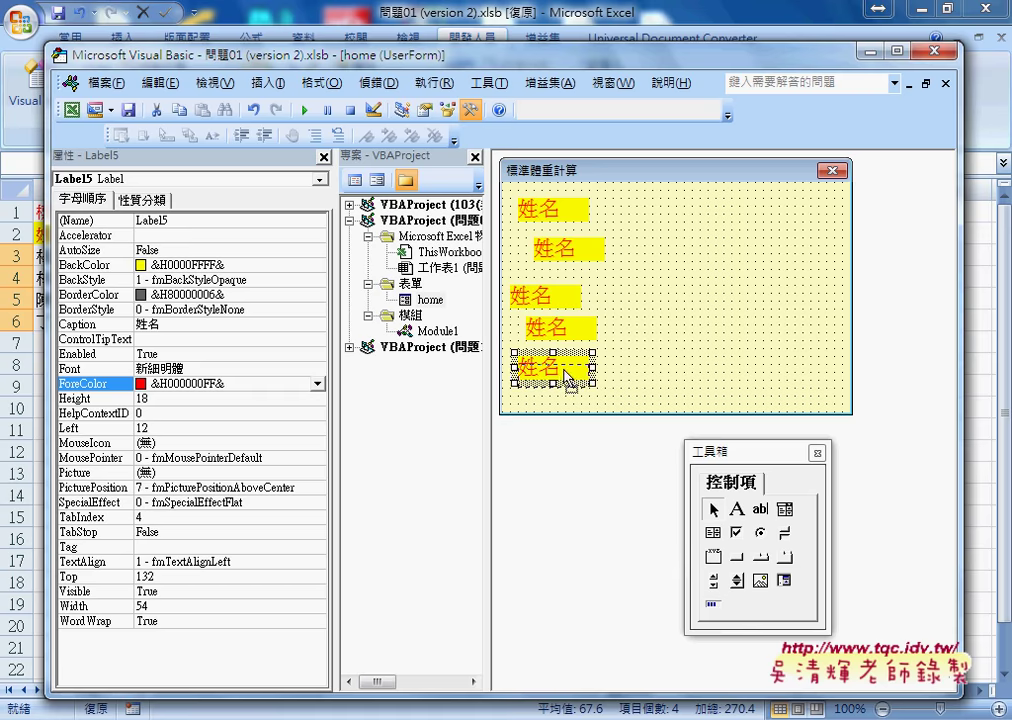
left_click_drag(566, 378, 566, 384)
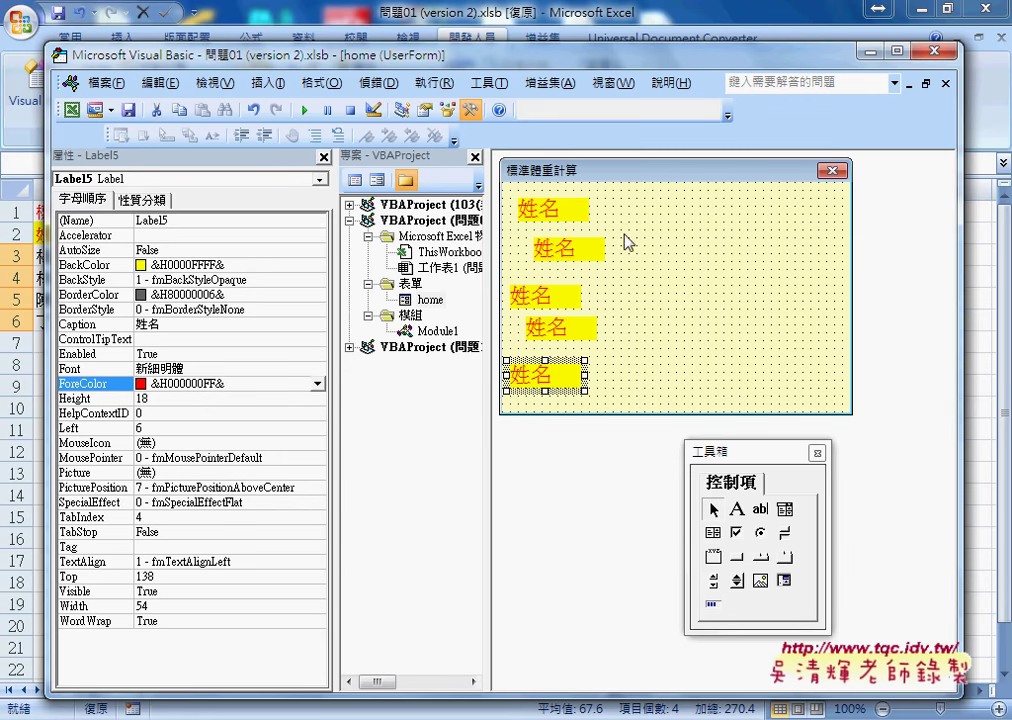
left_click_drag(612, 187, 506, 416)
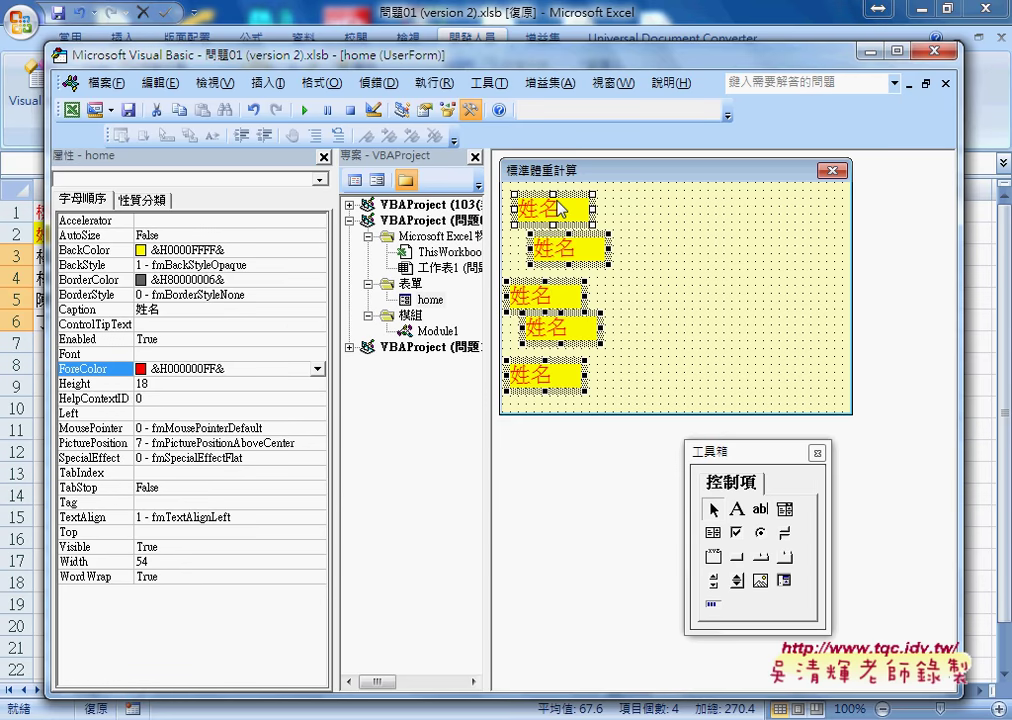
left_click(321, 83)
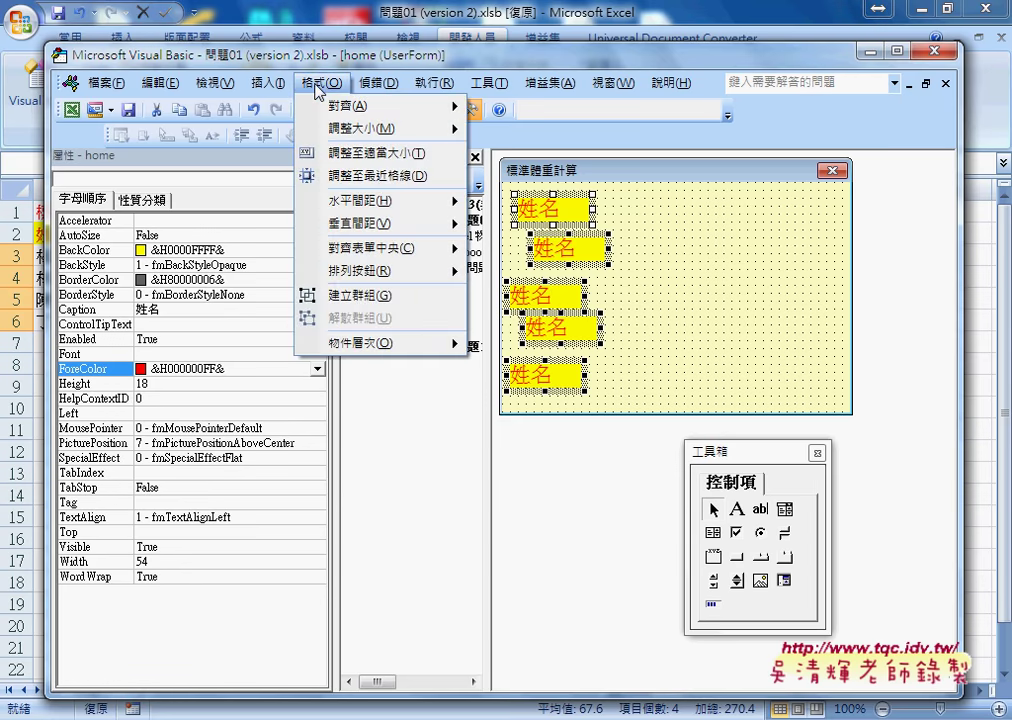
mouse_move(323, 101)
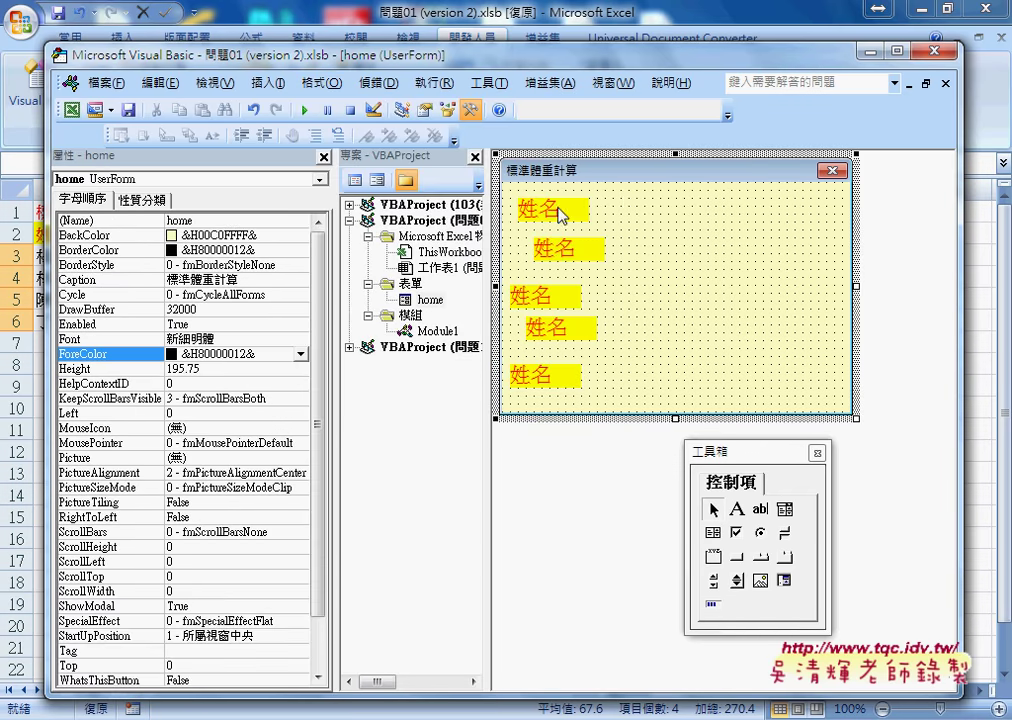
left_click_drag(624, 191, 510, 388)
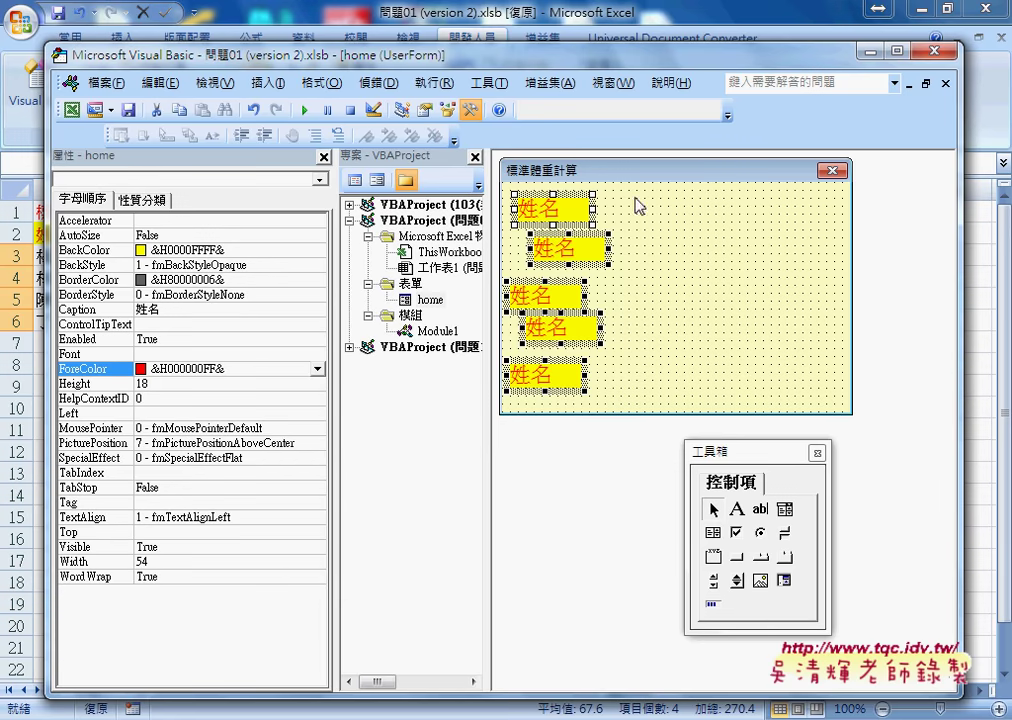
left_click_drag(595, 405, 548, 200)
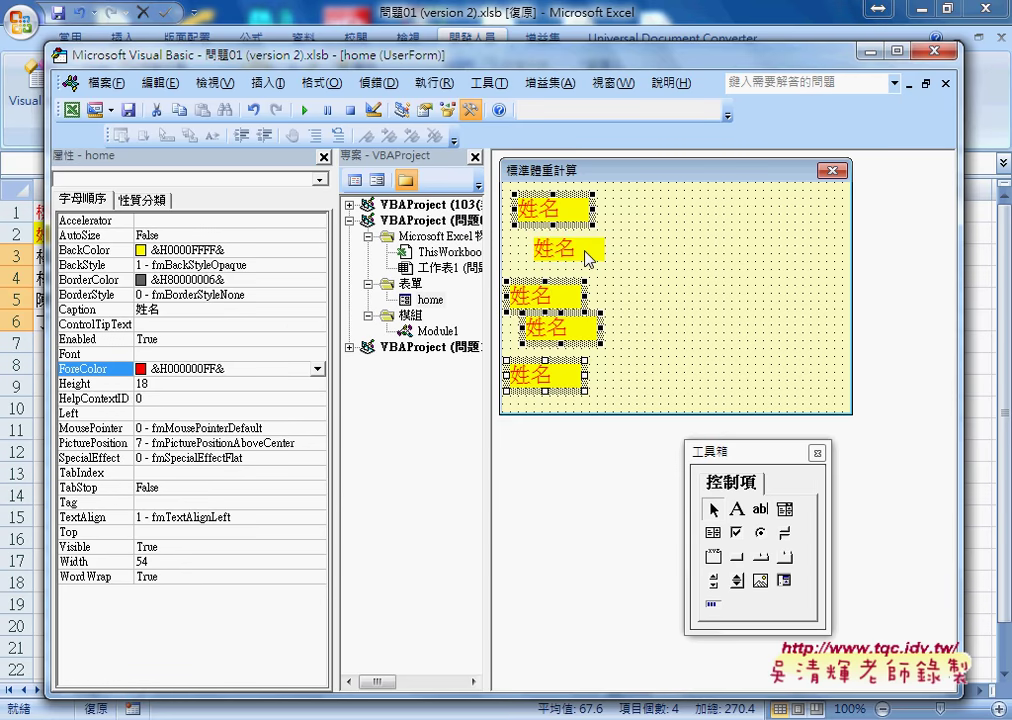
Step: Adjust which 姓名 labels are selected, making the fifth label the reference
left_click(585, 258, "ctrl")
left_click(556, 378, "ctrl")
left_click(578, 262, "ctrl")
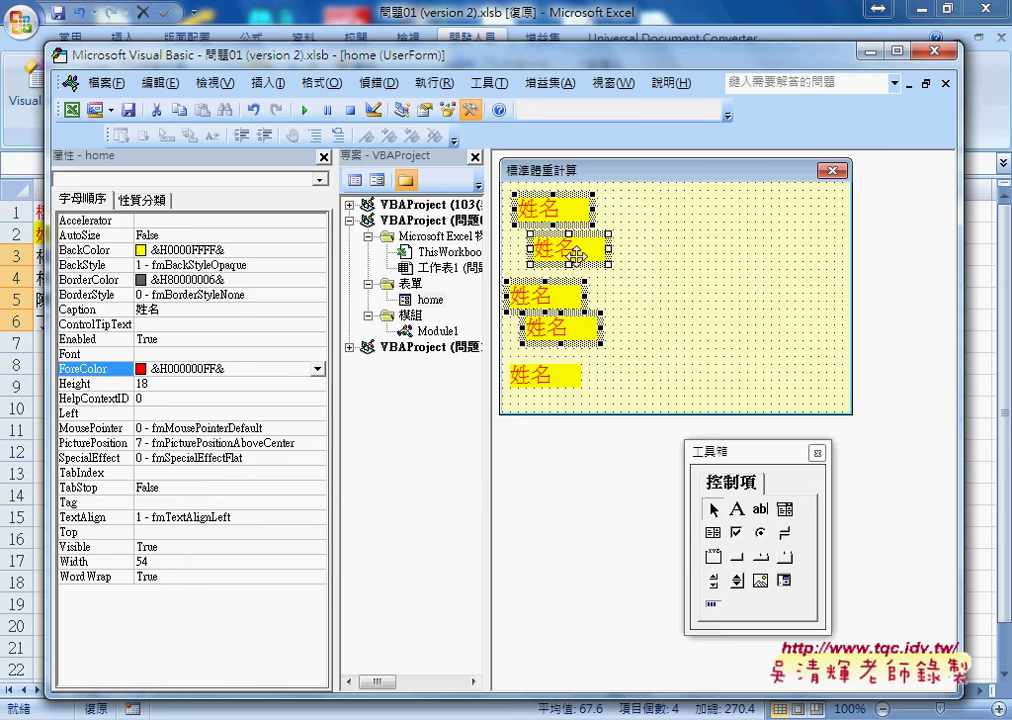
left_click(572, 378, "ctrl")
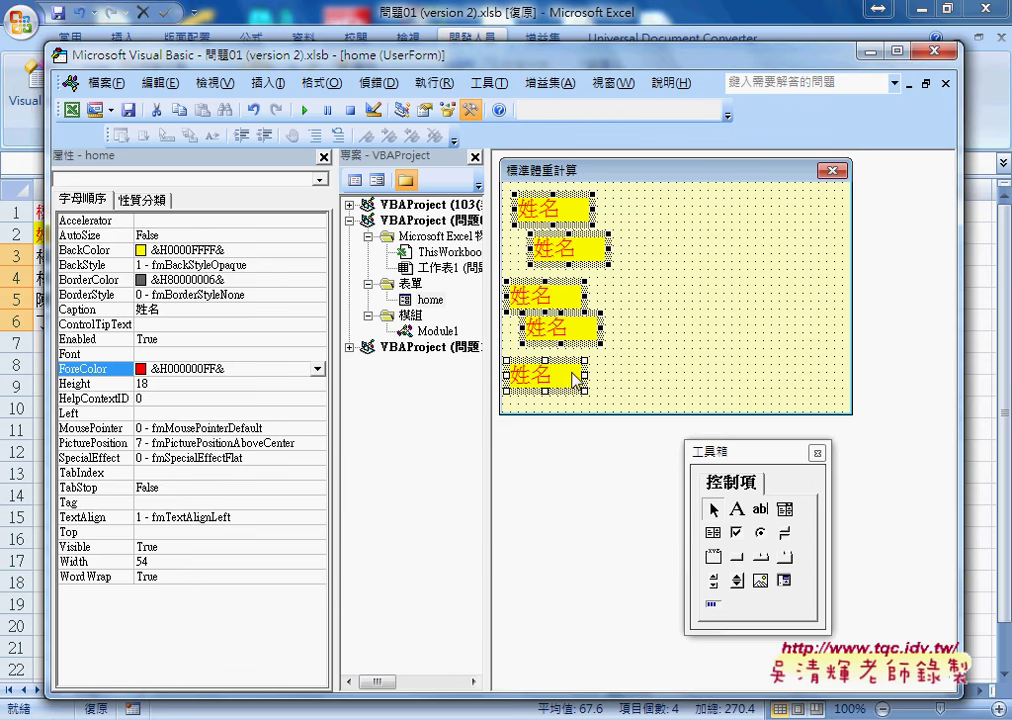
left_click(571, 380, "ctrl")
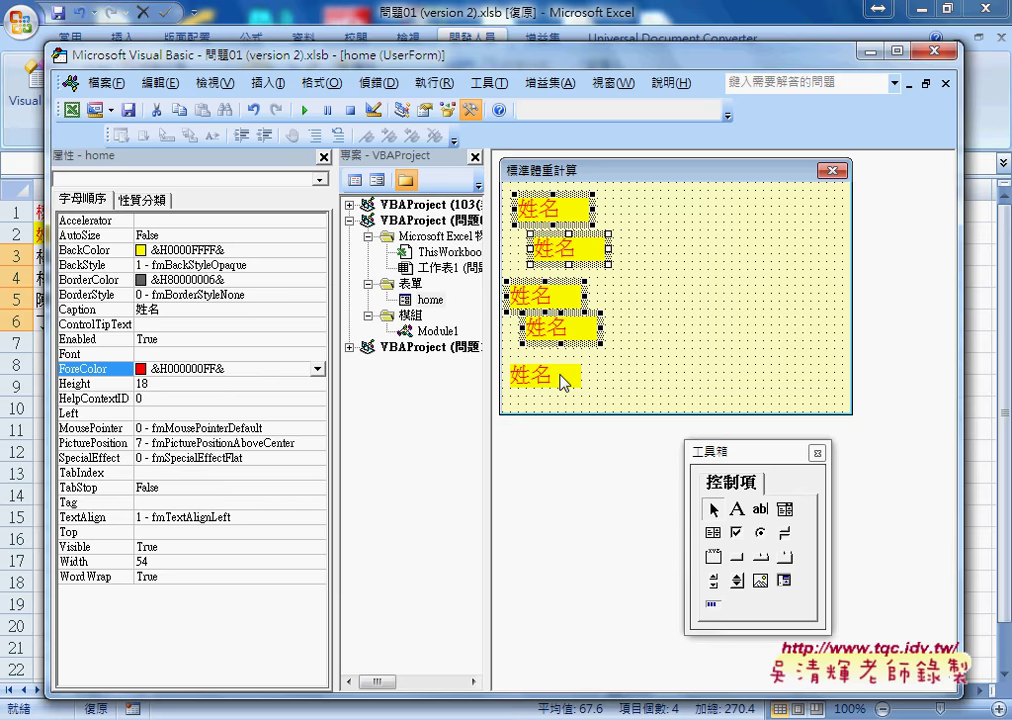
left_click(562, 381, "ctrl")
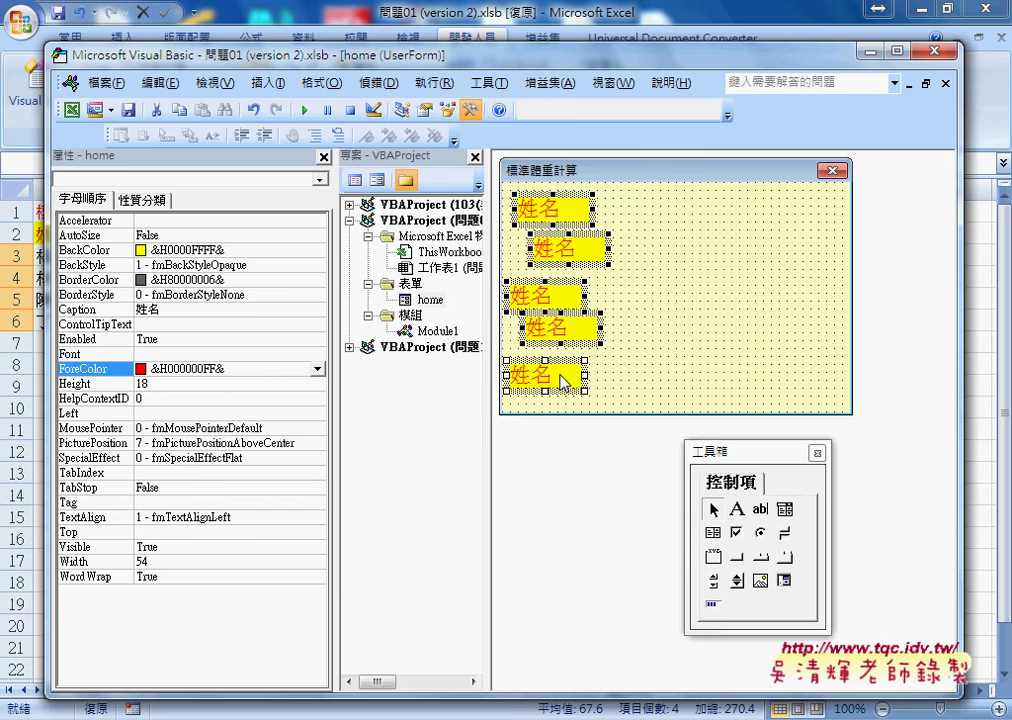
left_click(563, 381, "ctrl")
left_click(570, 295, "ctrl")
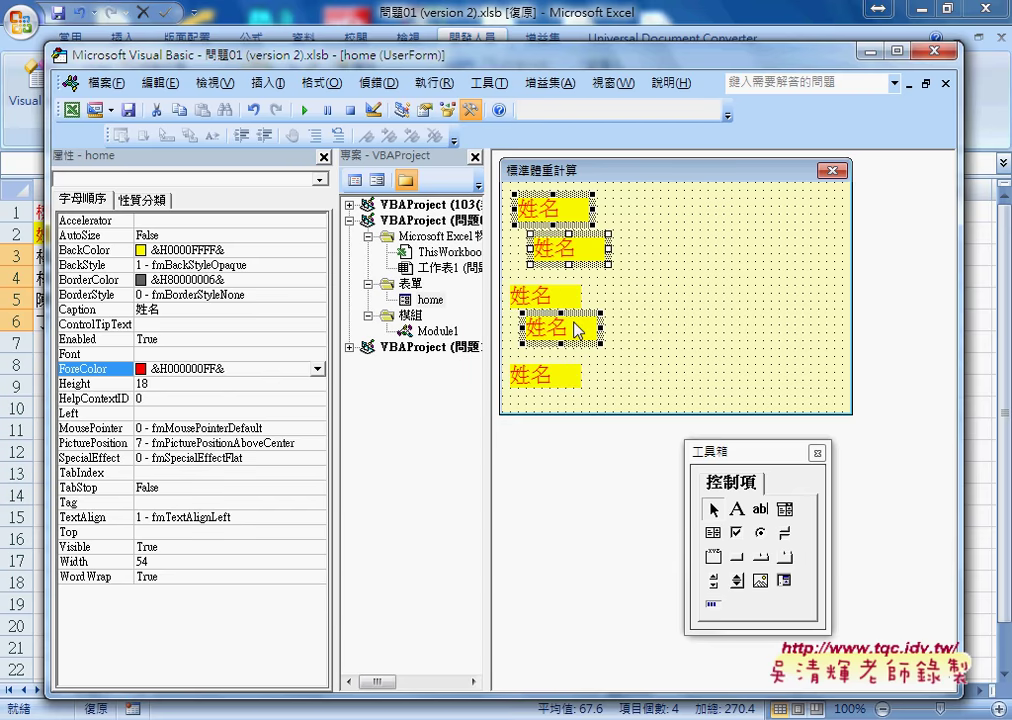
left_click(575, 331, "ctrl")
left_click(565, 295, "ctrl")
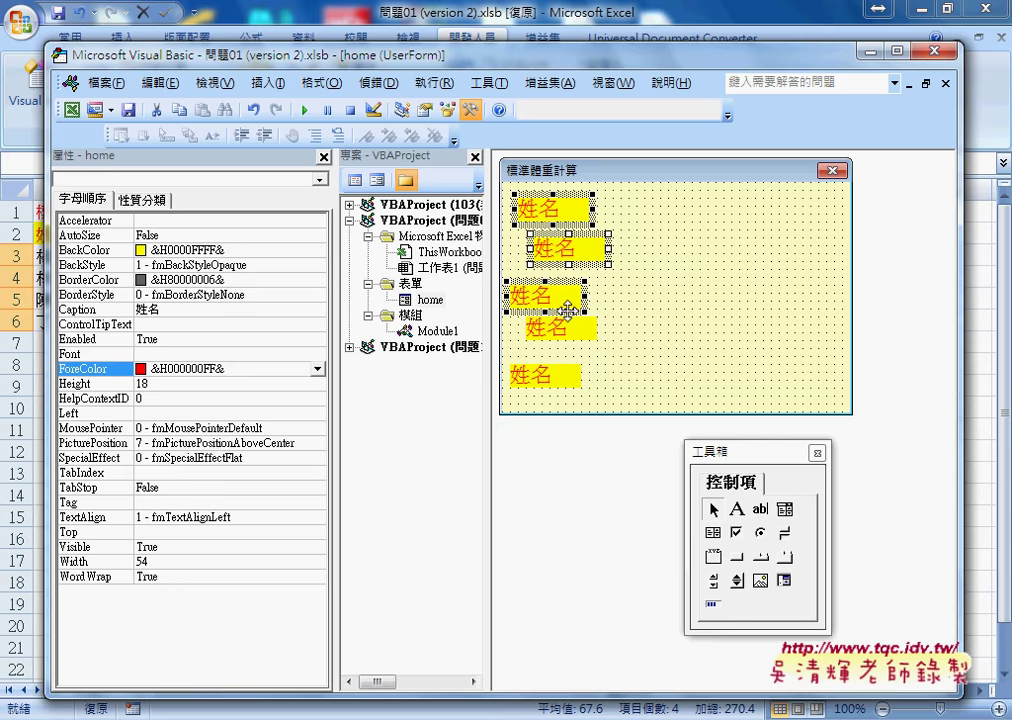
left_click(564, 379, "ctrl")
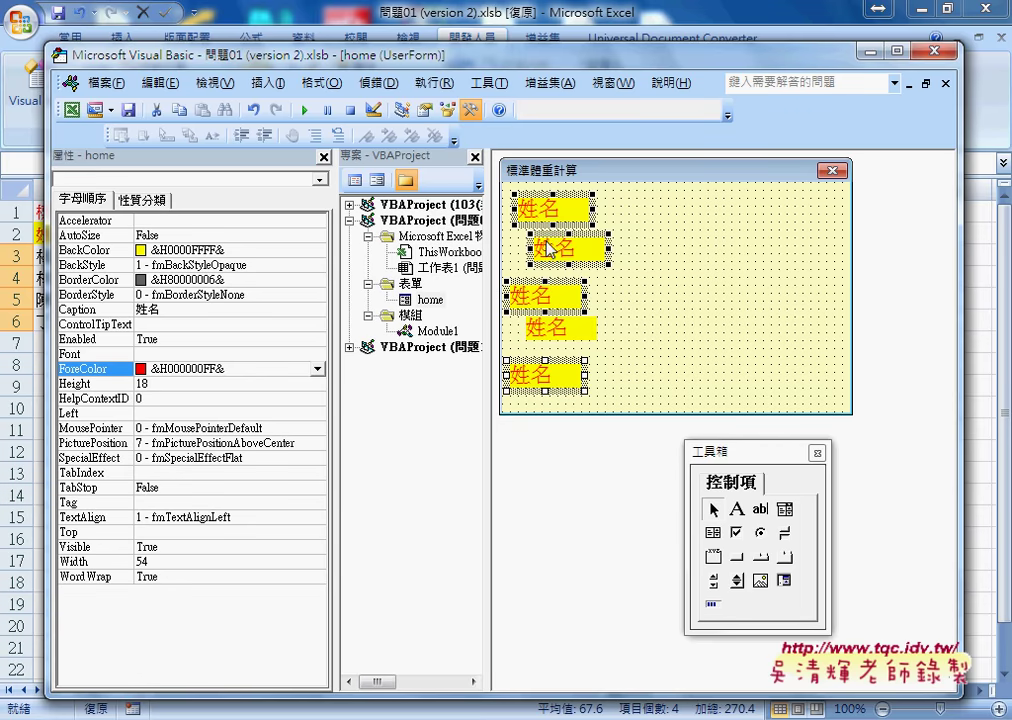
Step: Box-select all five 姓名 labels and align their left edges to Left 12
mouse_move(612, 397)
left_mouse_down()
mouse_move(590, 385)
mouse_move(512, 195)
left_mouse_up()
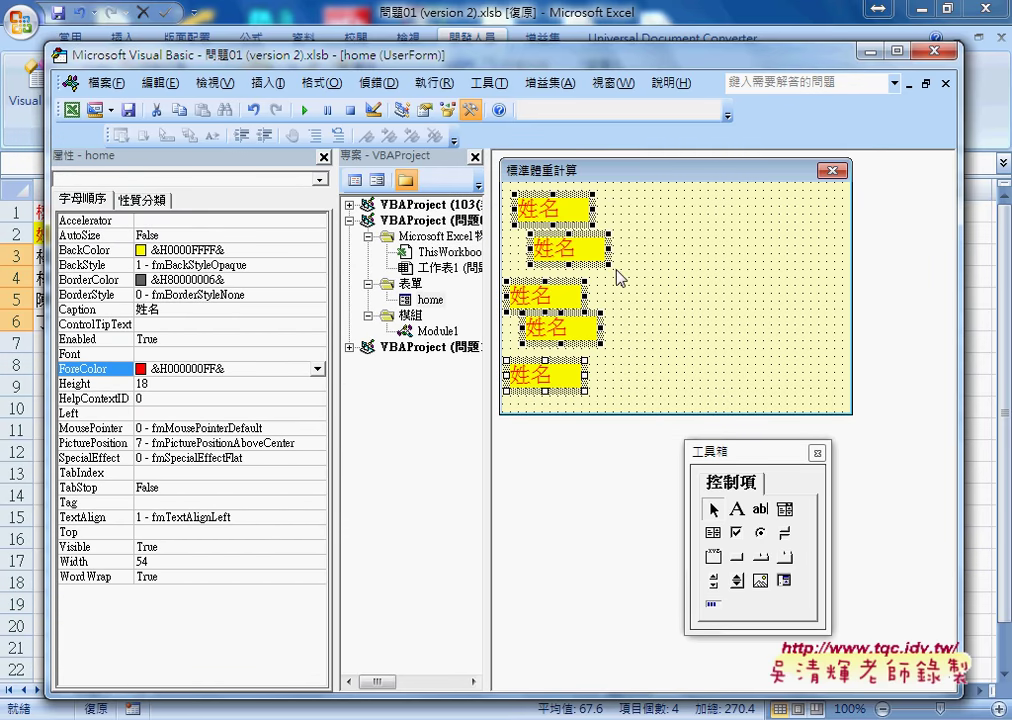
left_click(620, 197)
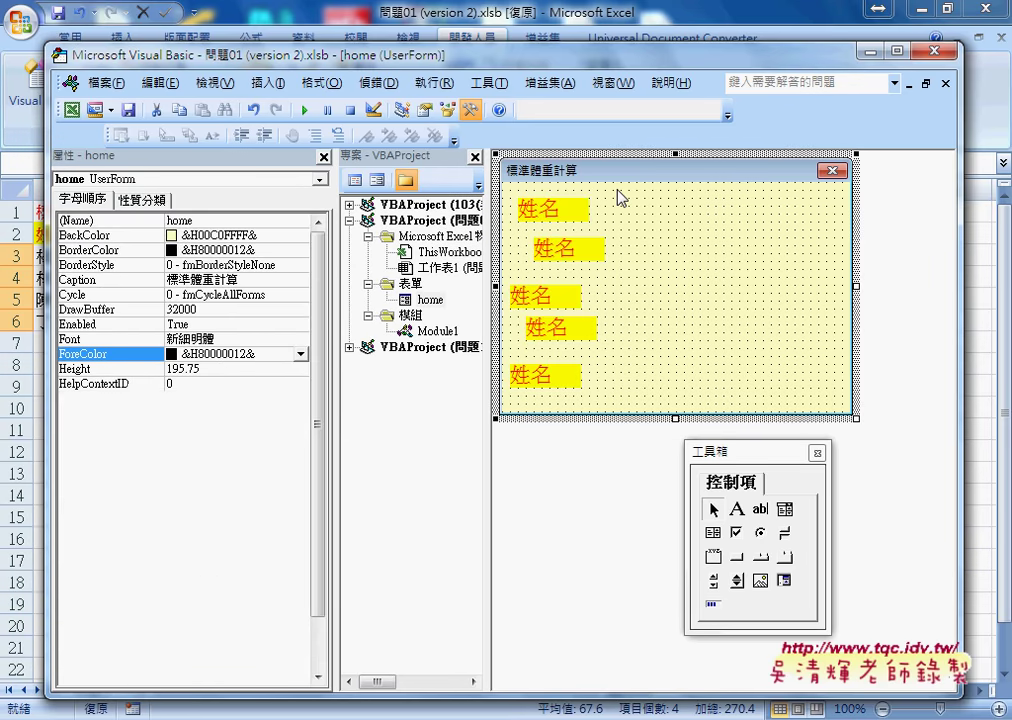
left_click_drag(620, 197, 525, 435)
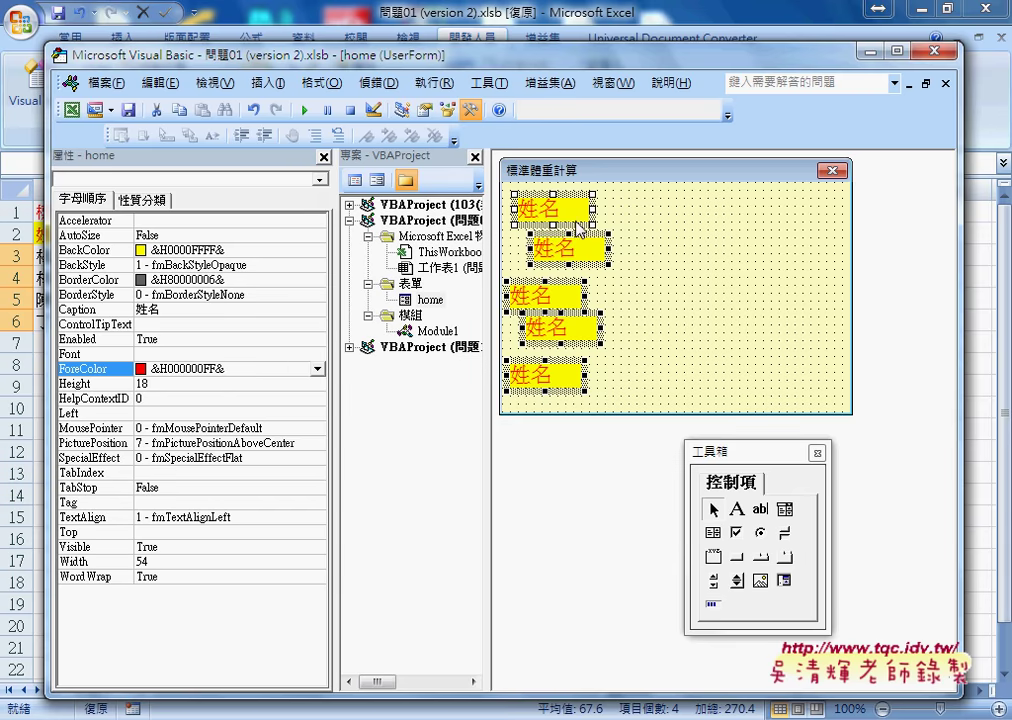
left_click(321, 83)
mouse_move(340, 106)
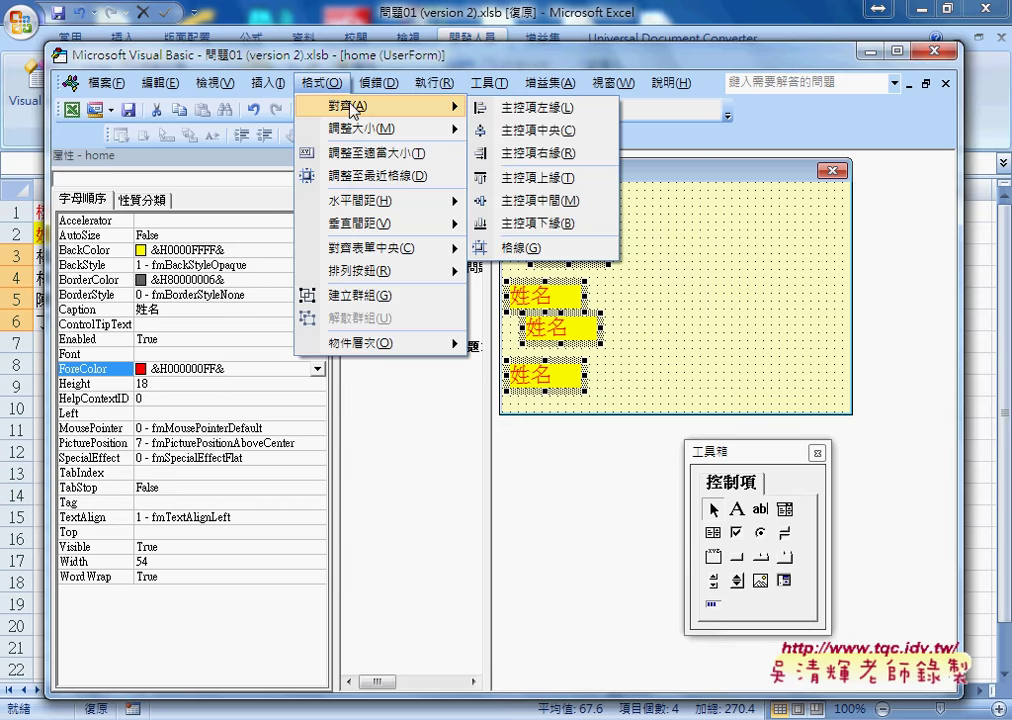
left_click(555, 110)
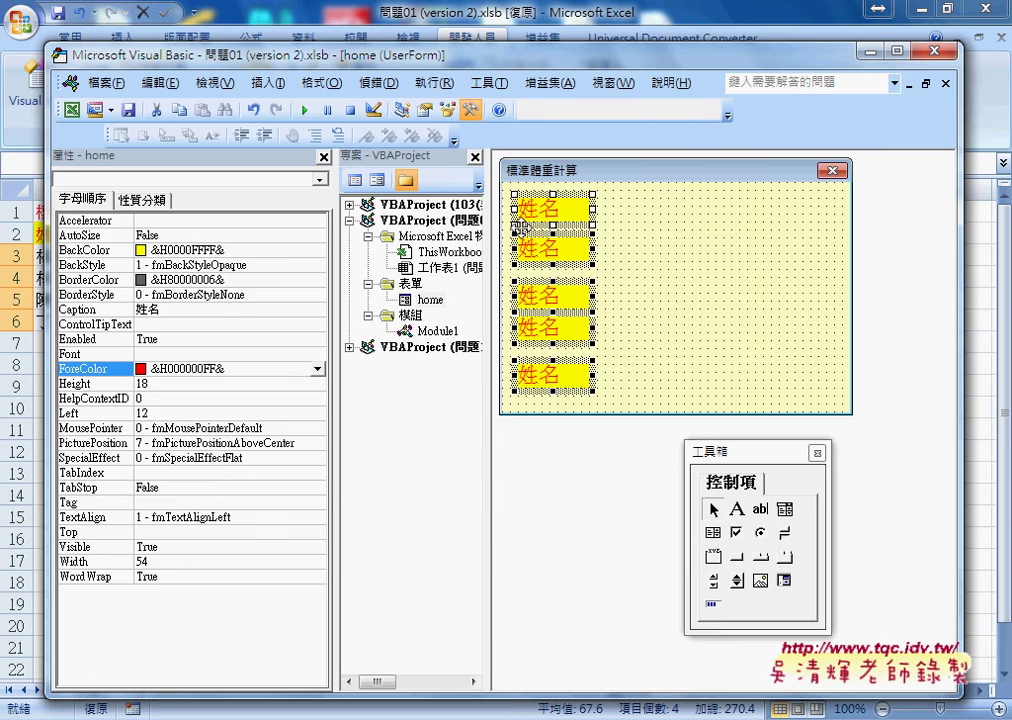
Step: Apply Format > Vertical Spacing > Make Equal to the five selected 姓名 labels
left_click(321, 82)
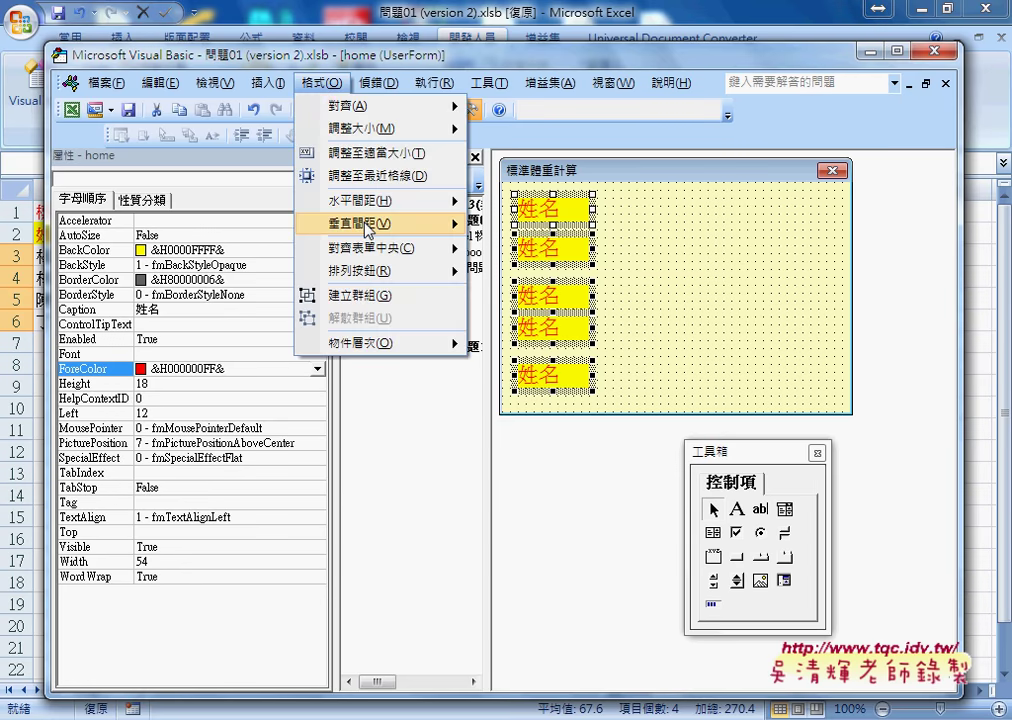
mouse_move(470, 225)
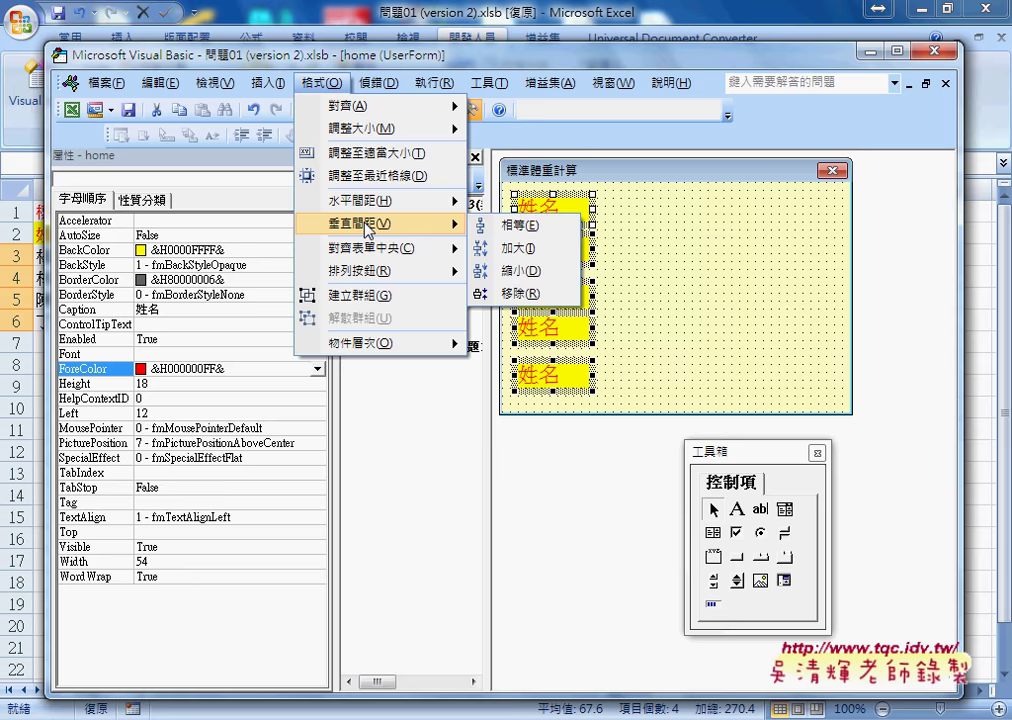
left_click(517, 226)
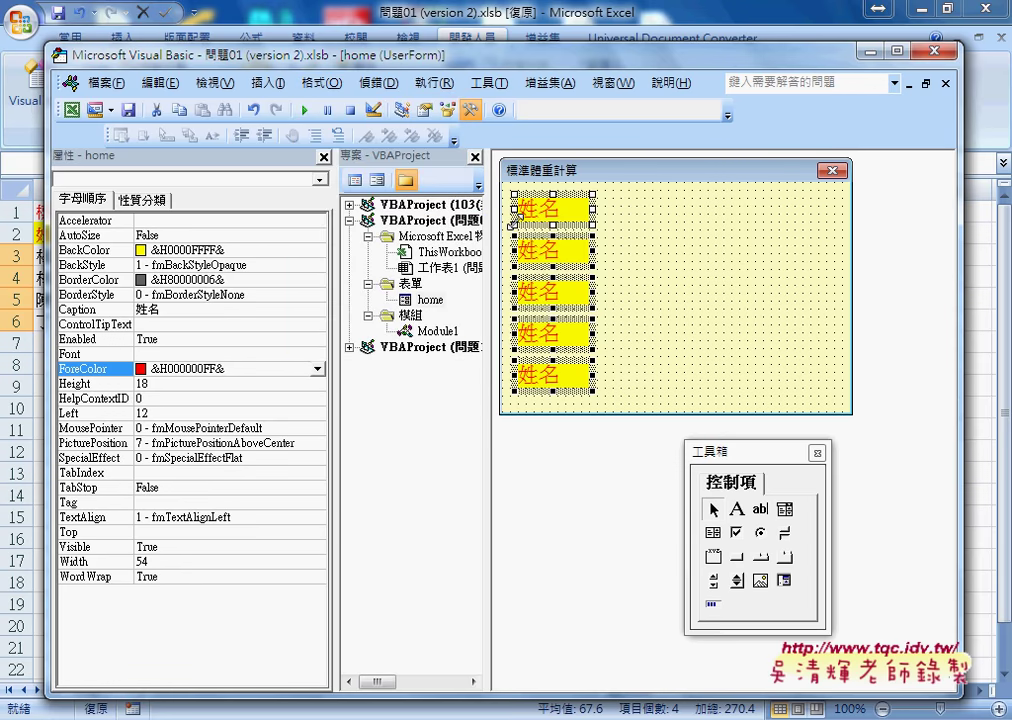
left_click(699, 318)
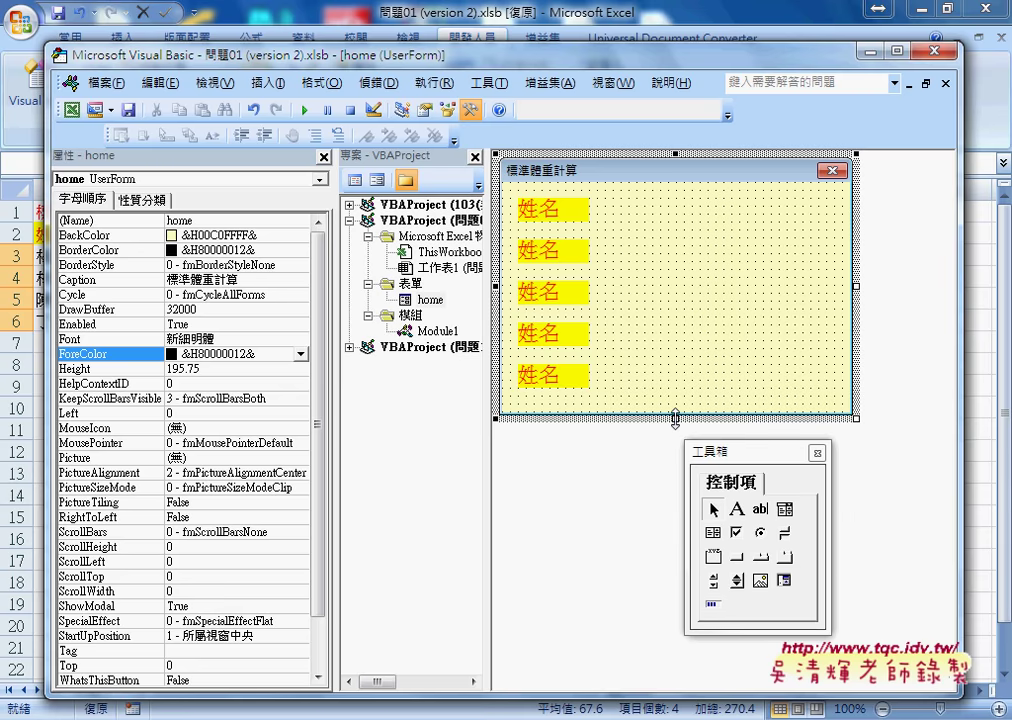
Step: Shorten the form to height 192, check the labels, and choose the TextBox tool
left_click_drag(676, 418, 676, 412)
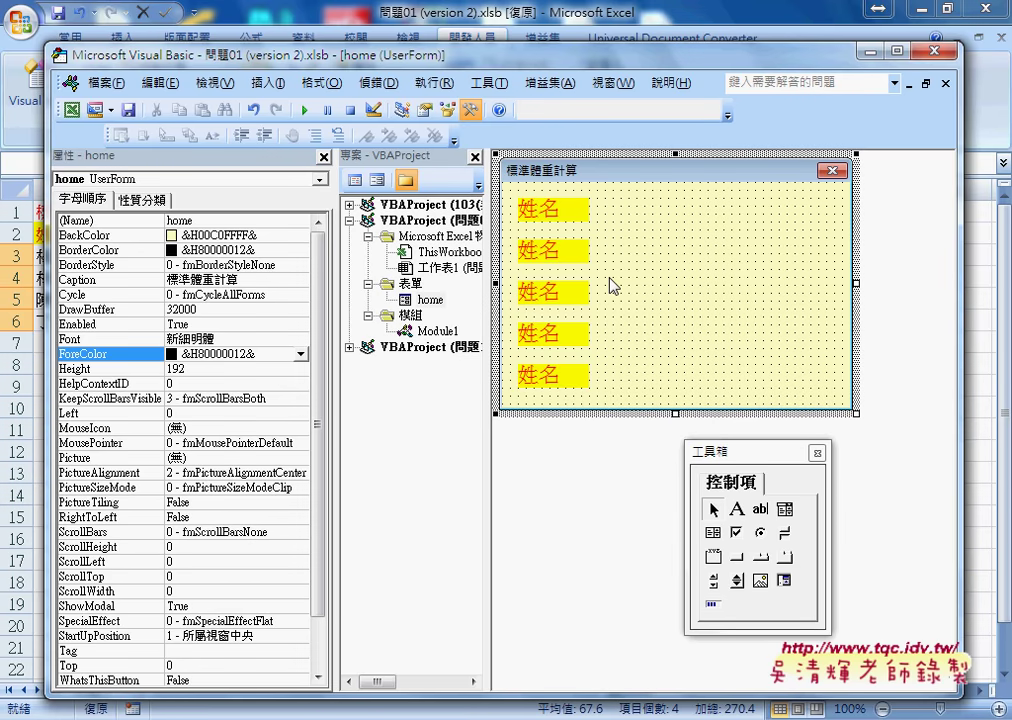
left_click(318, 84)
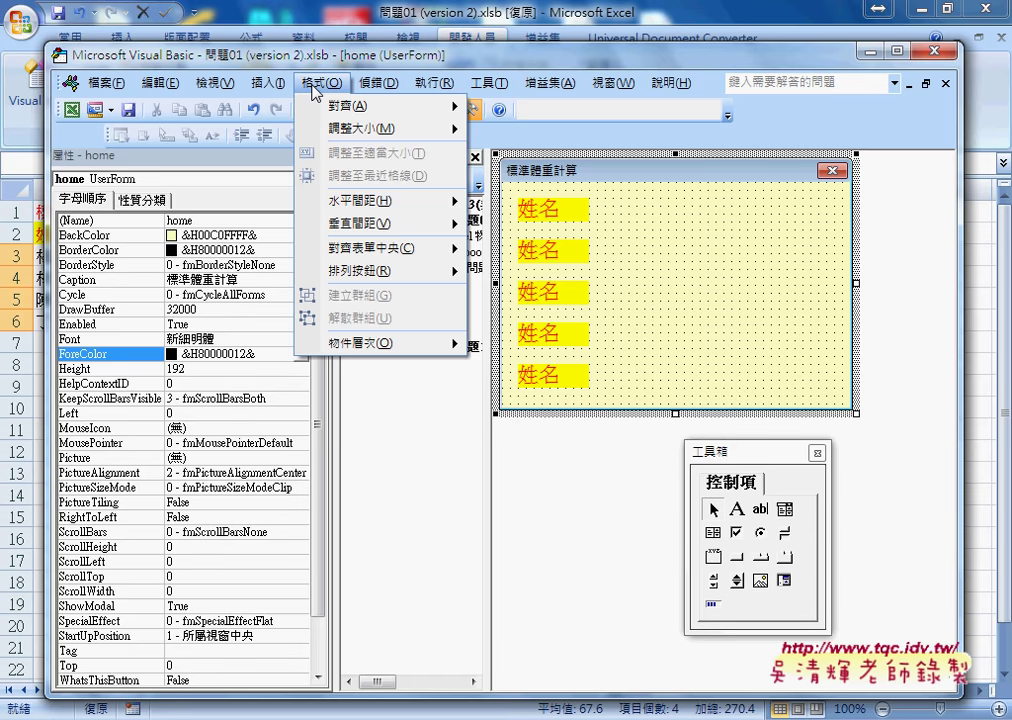
left_click(556, 252)
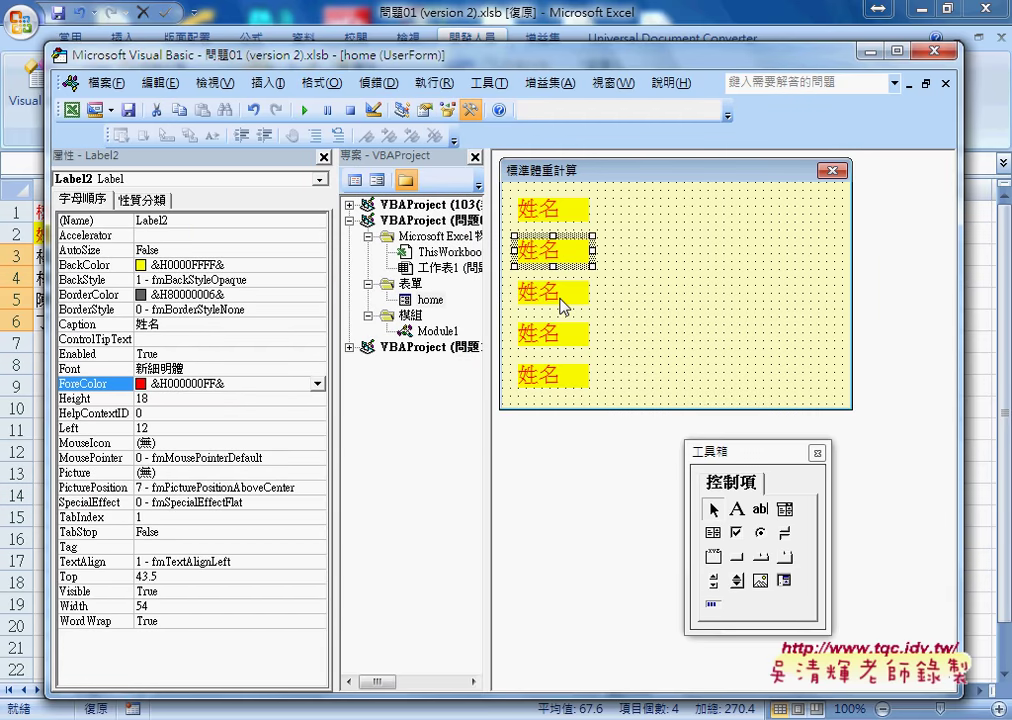
left_click(562, 300)
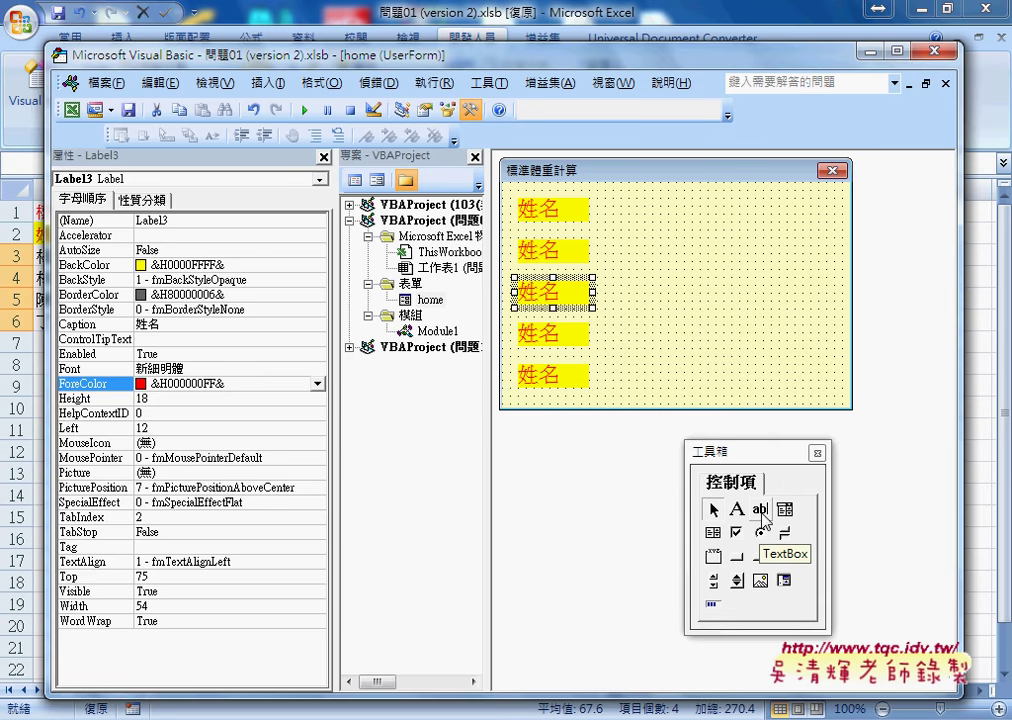
left_click(762, 512)
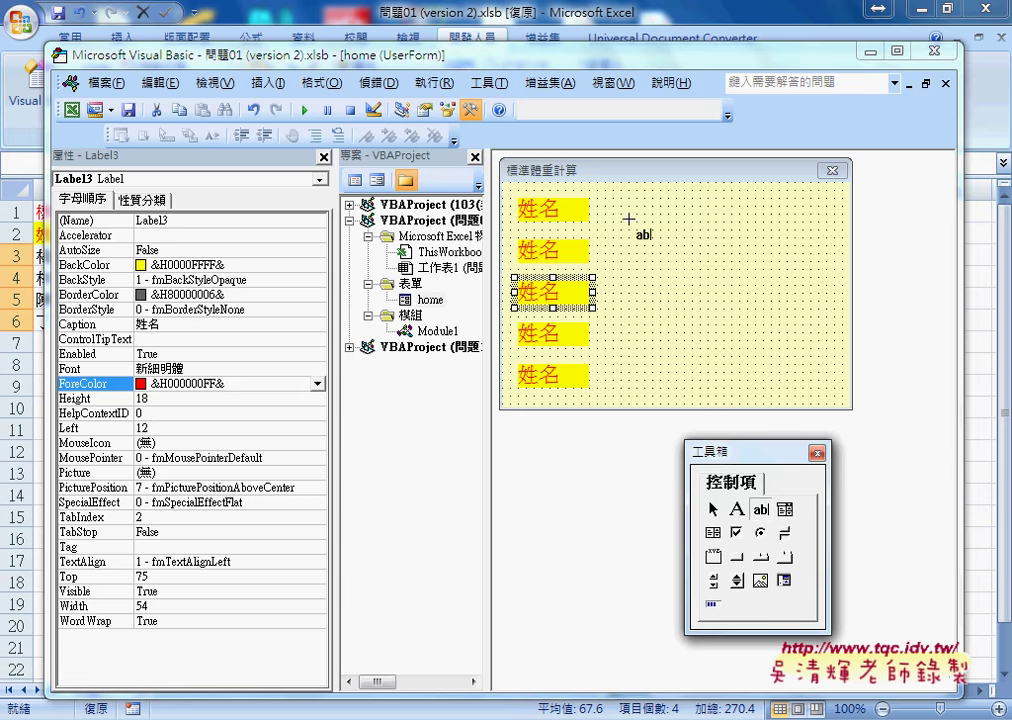
Step: Draw a 78×24 text box beside the first 姓名 label and copy it beside the next labels
left_click_drag(604, 191, 727, 226)
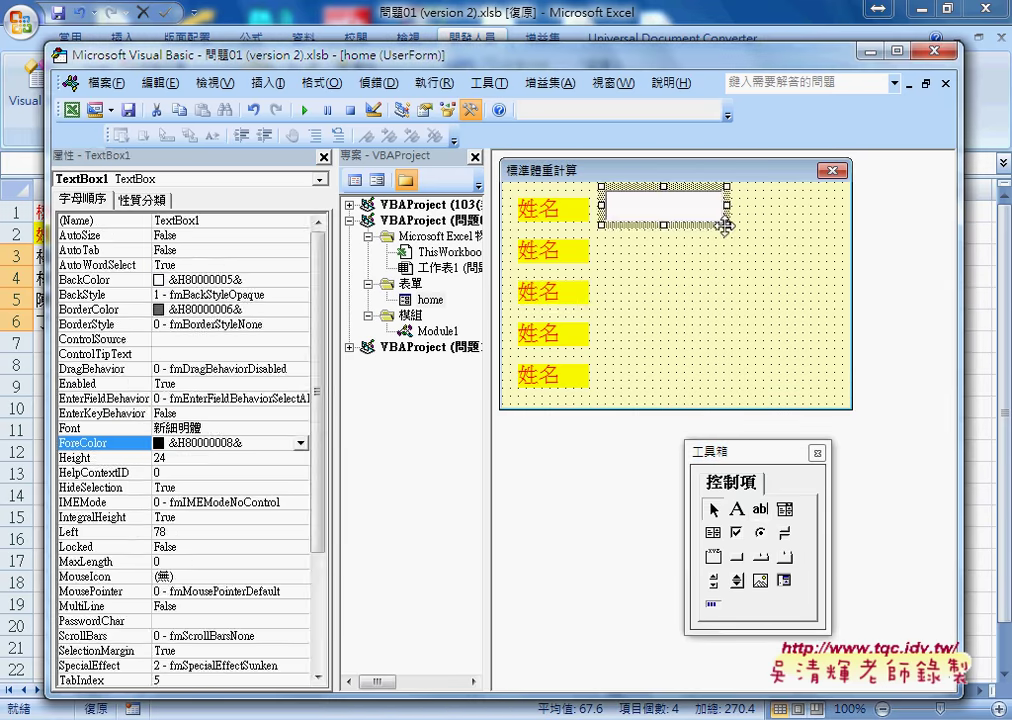
left_click_drag(672, 219, 672, 298)
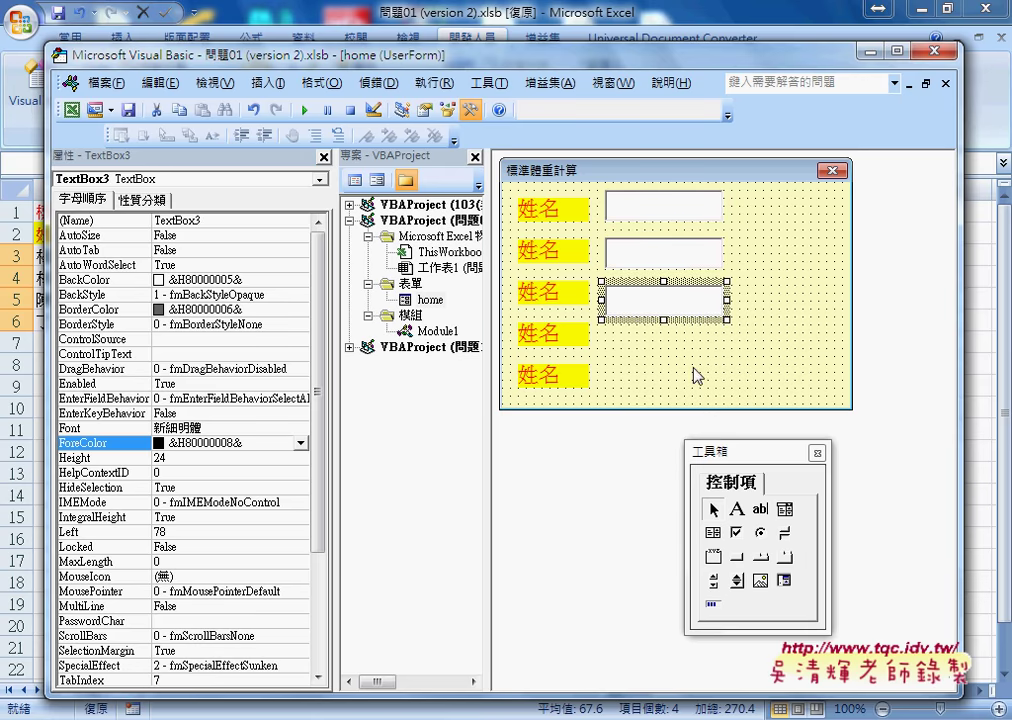
left_click(553, 340)
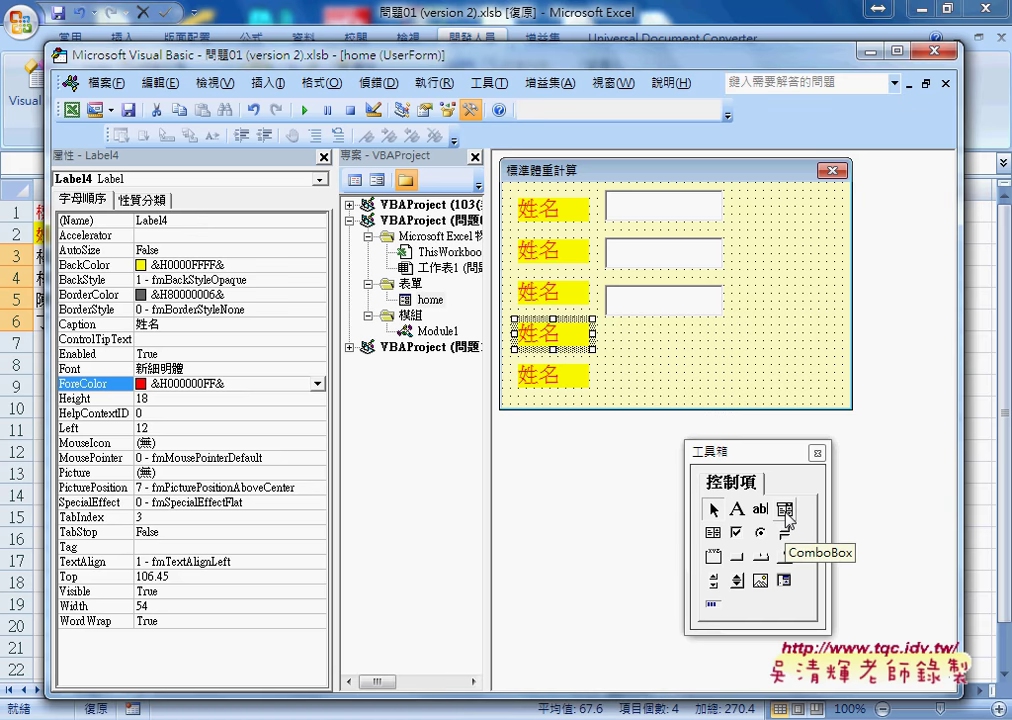
Step: Draw a combo box beside the fourth 姓名 label
left_click(785, 511)
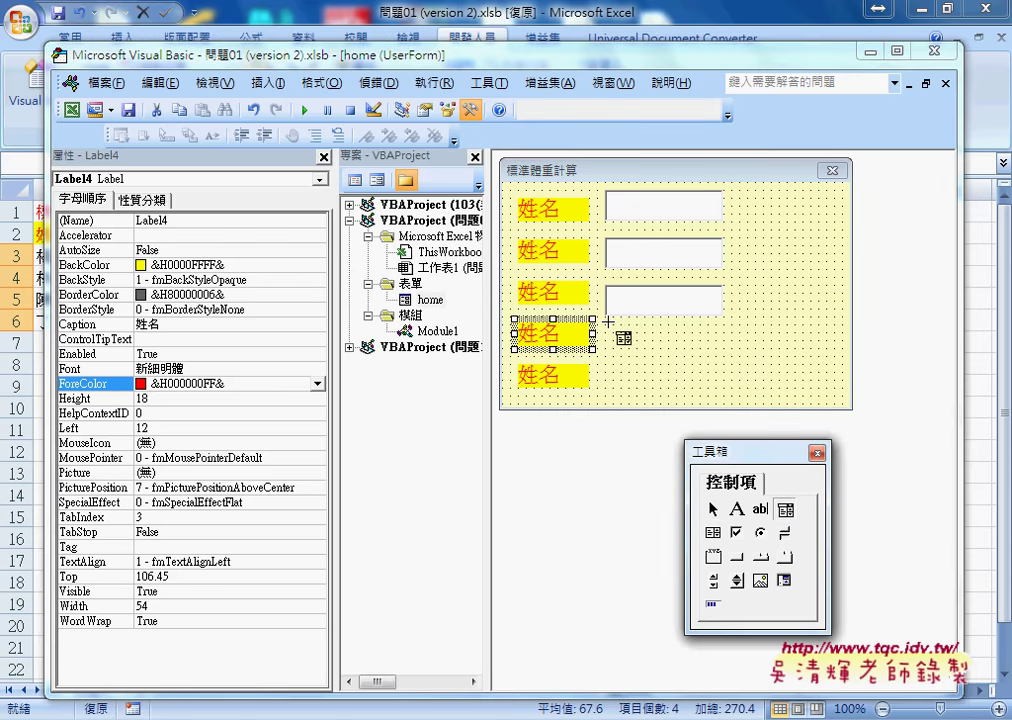
left_click_drag(606, 325, 724, 351)
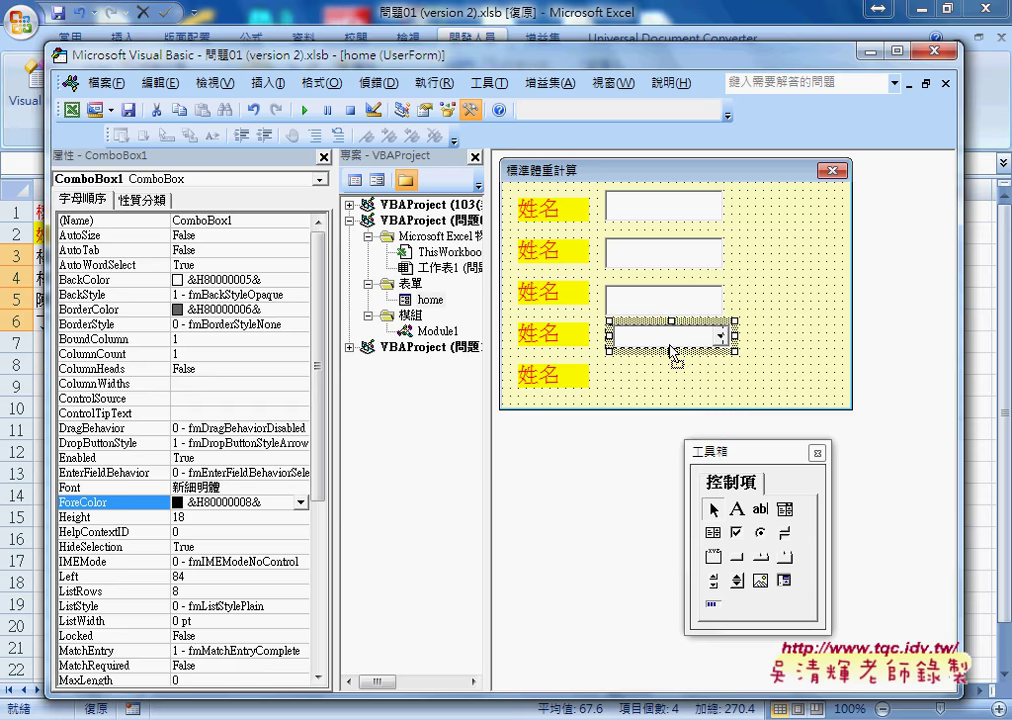
left_click(718, 385)
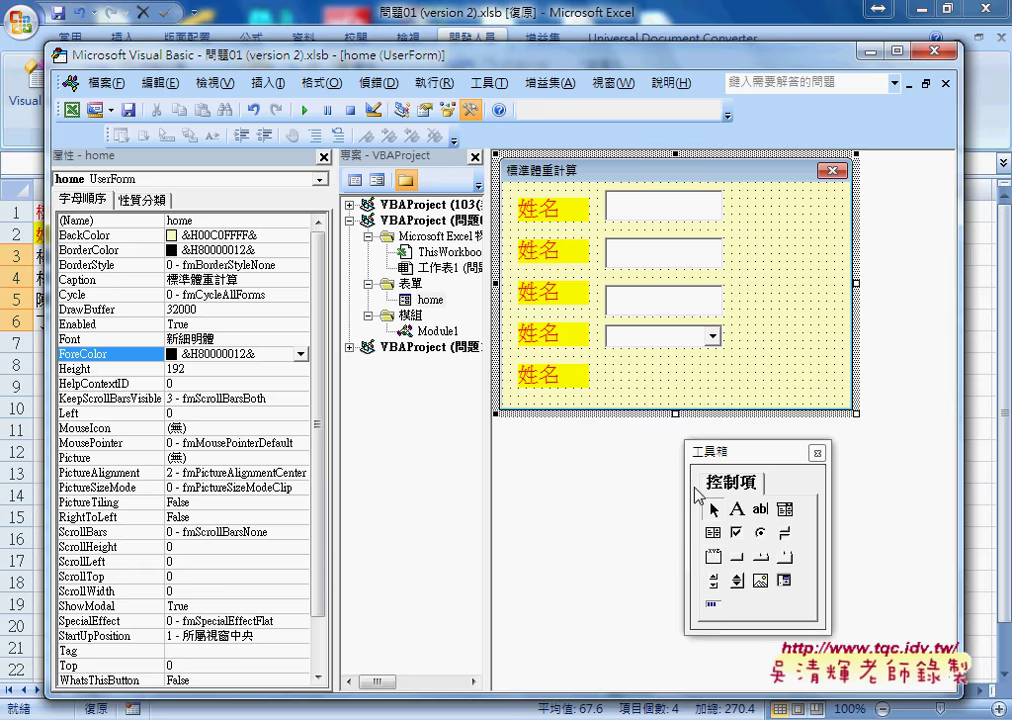
Step: Draw Label6 beside the fifth 姓名 label, line it up, and select all right-hand controls
left_click(738, 510)
left_click_drag(613, 358, 725, 389)
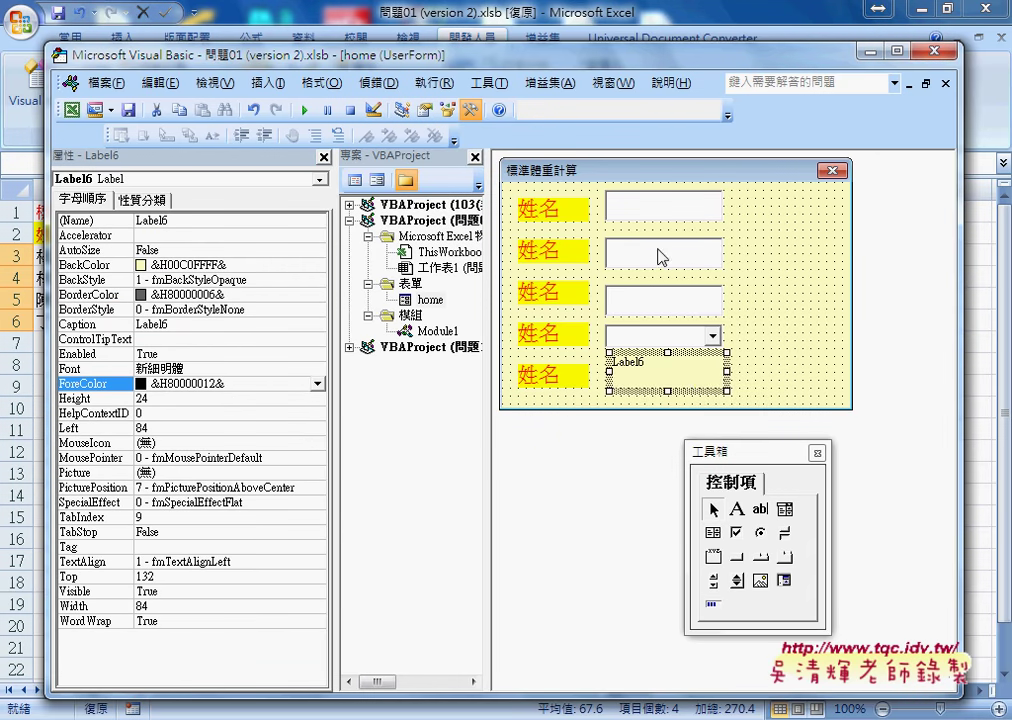
left_click(643, 378)
left_click_drag(643, 378, 637, 378)
left_click(670, 400)
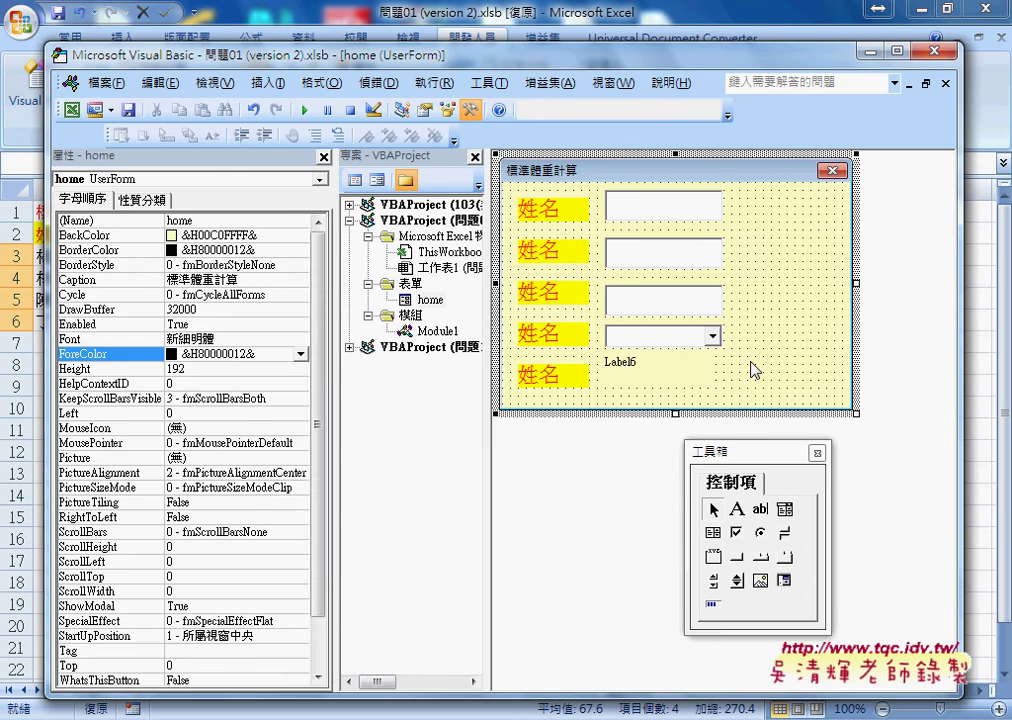
left_click(660, 385)
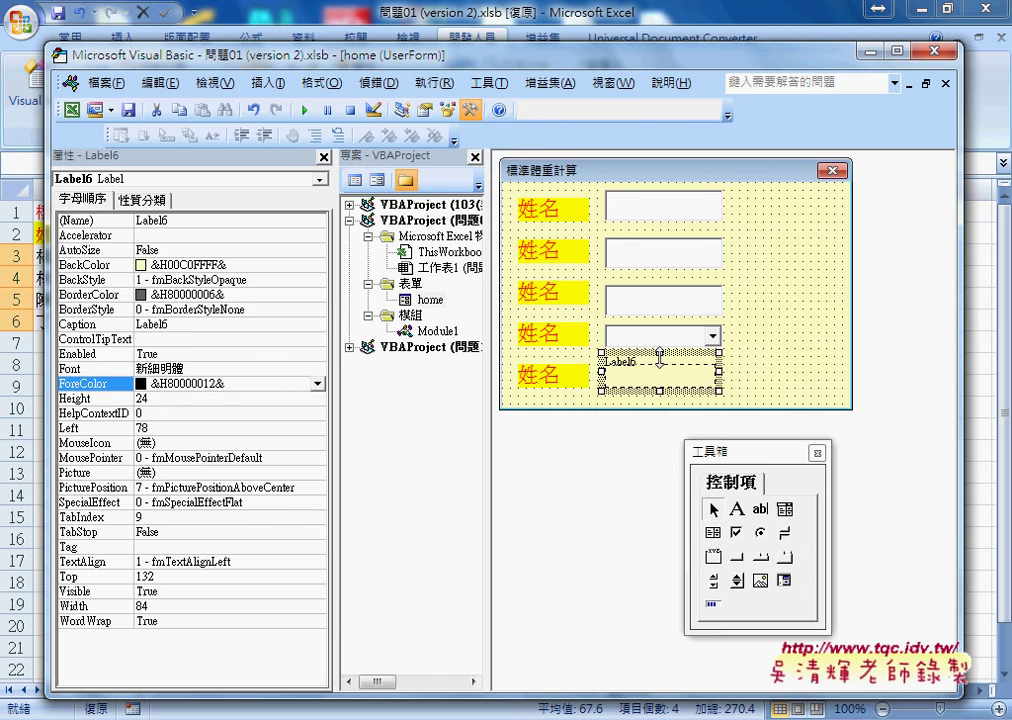
left_click_drag(659, 352, 659, 360)
left_click(617, 224)
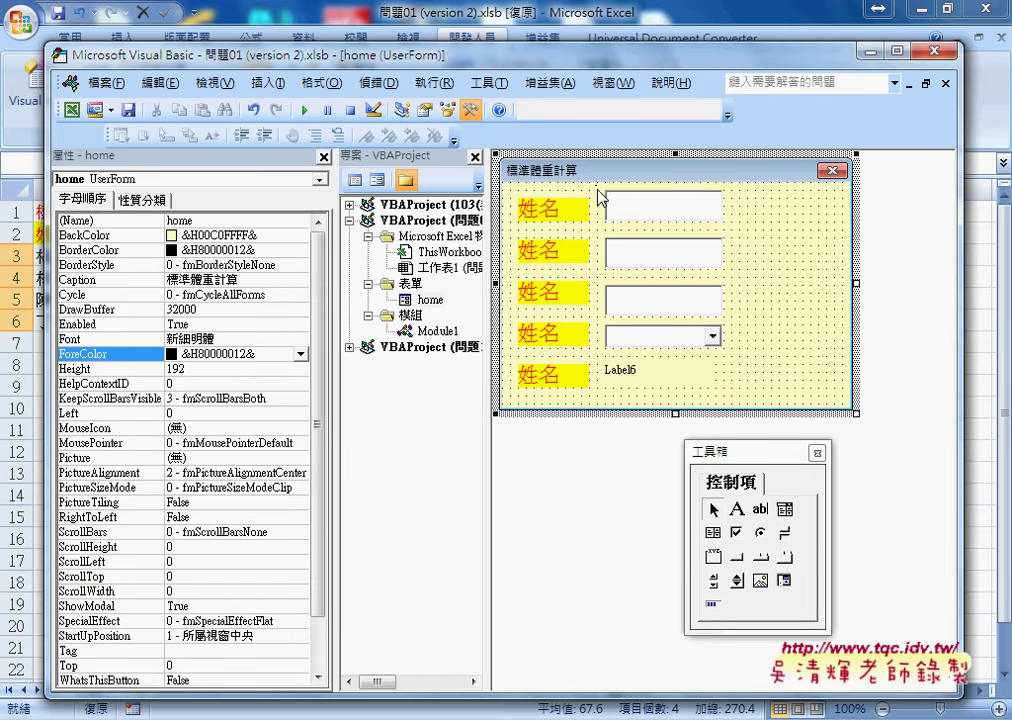
left_click_drag(597, 183, 748, 398)
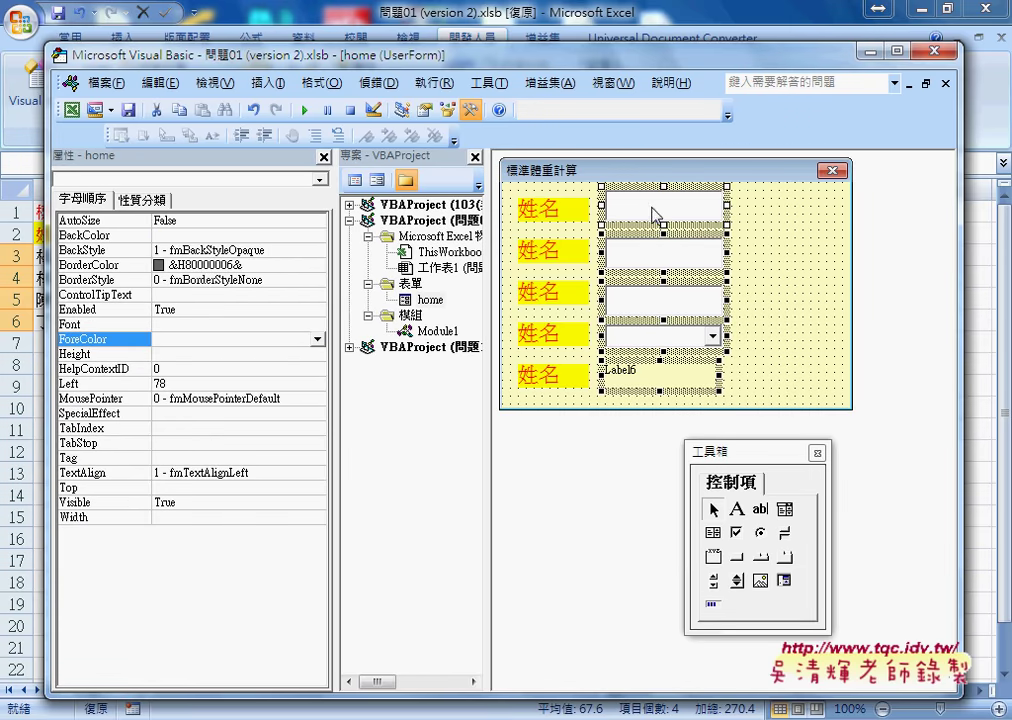
Step: Make the selected text boxes, combo box and Label6 the same 90×24 size
left_click(326, 85)
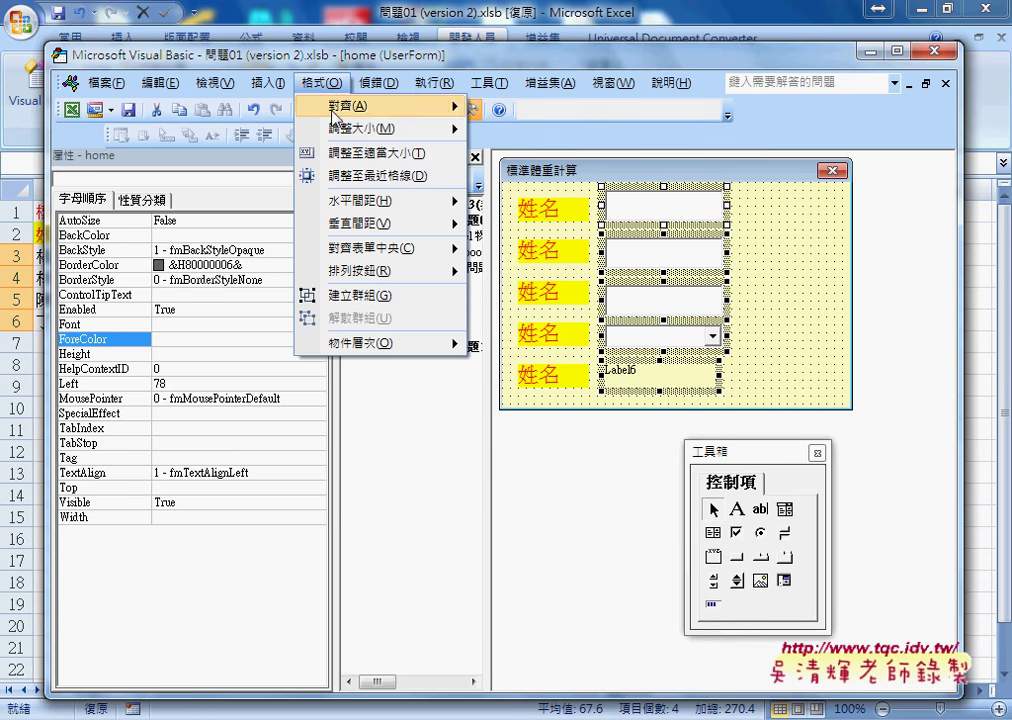
mouse_move(352, 137)
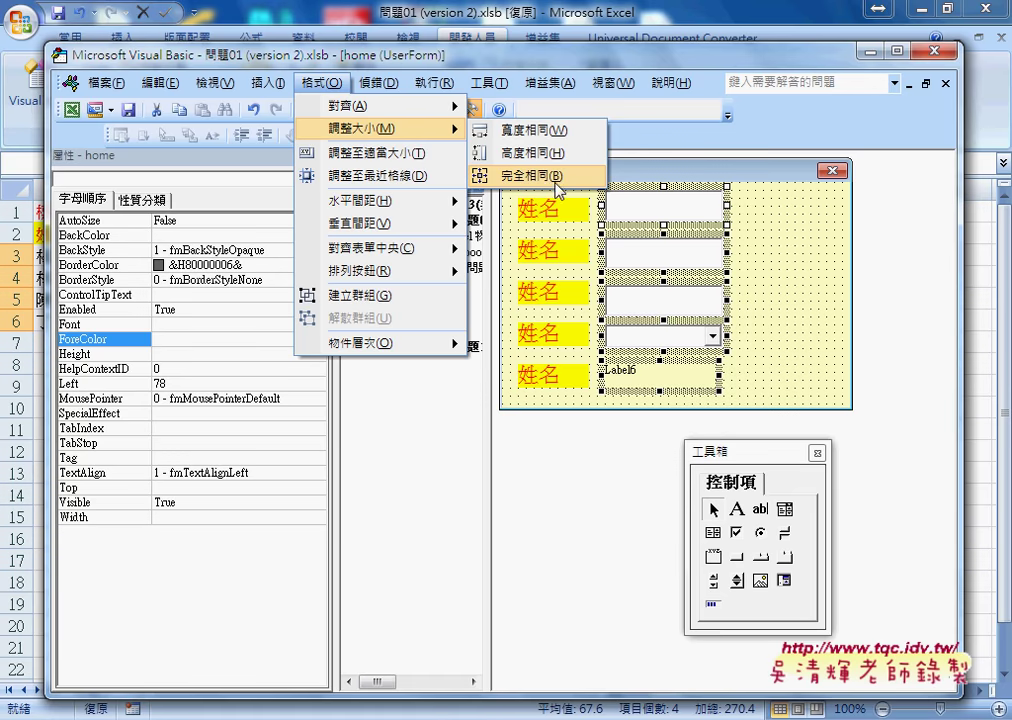
left_click(545, 179)
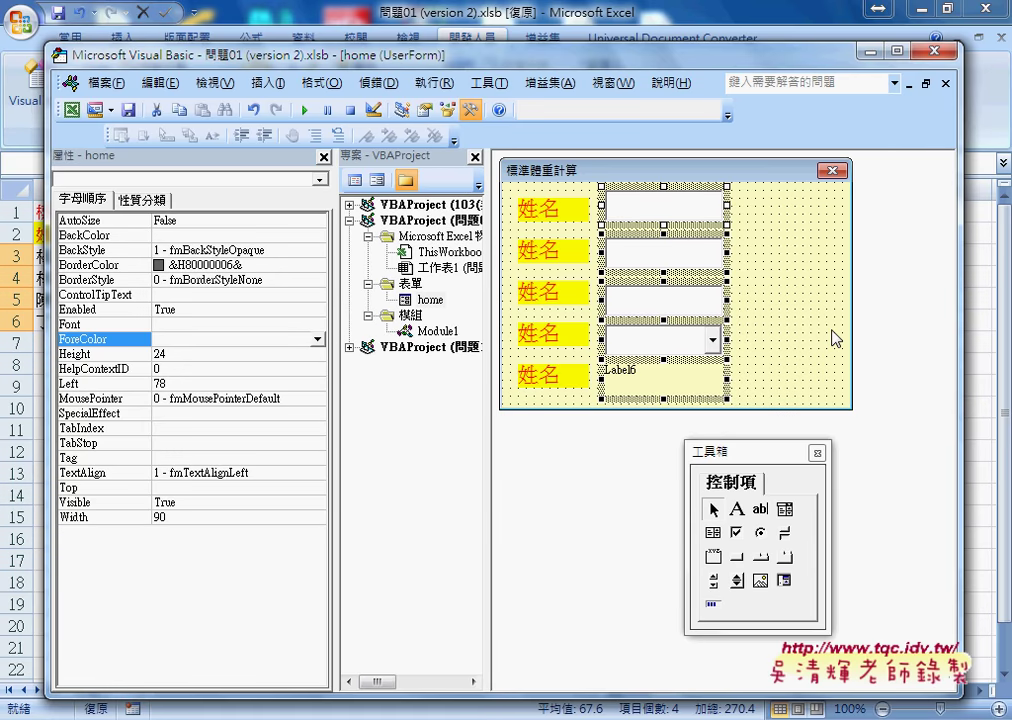
Step: Align the selected right-hand controls by their left edges
left_click(322, 83)
mouse_move(352, 113)
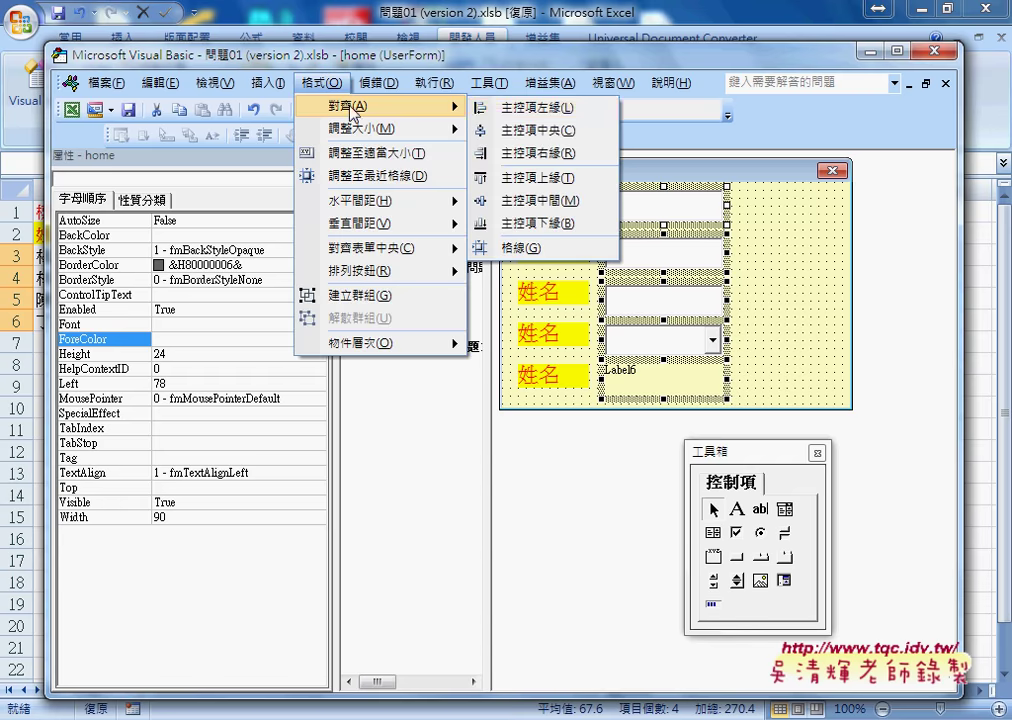
left_click(517, 109)
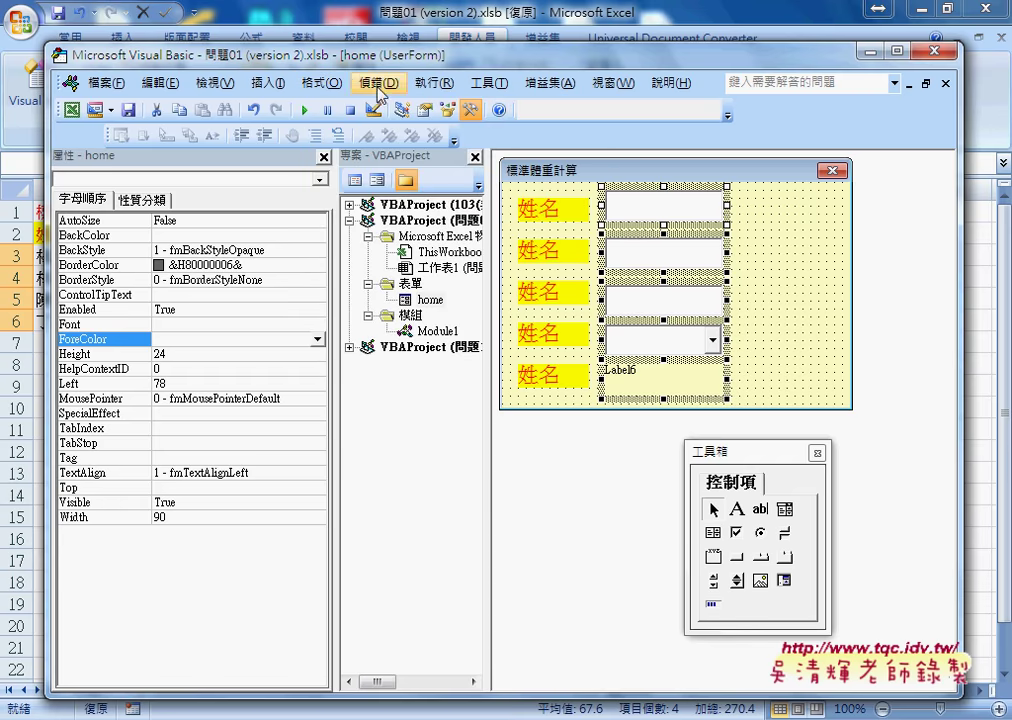
Step: Make the vertical spacing between the right-hand controls equal
left_click(322, 83)
mouse_move(400, 223)
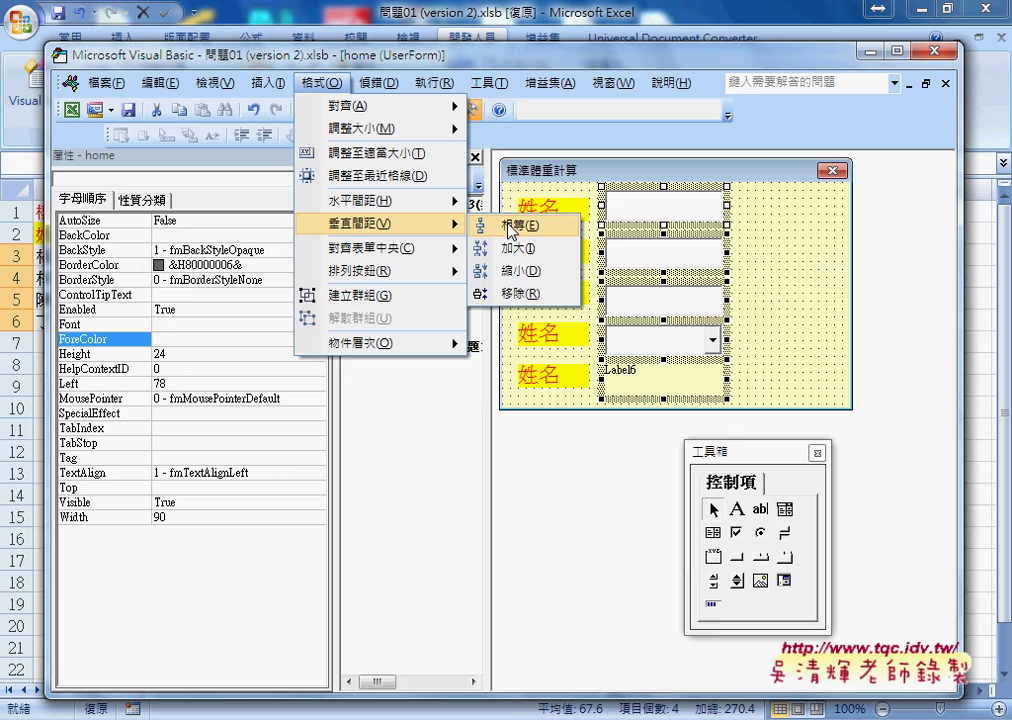
left_click(511, 227)
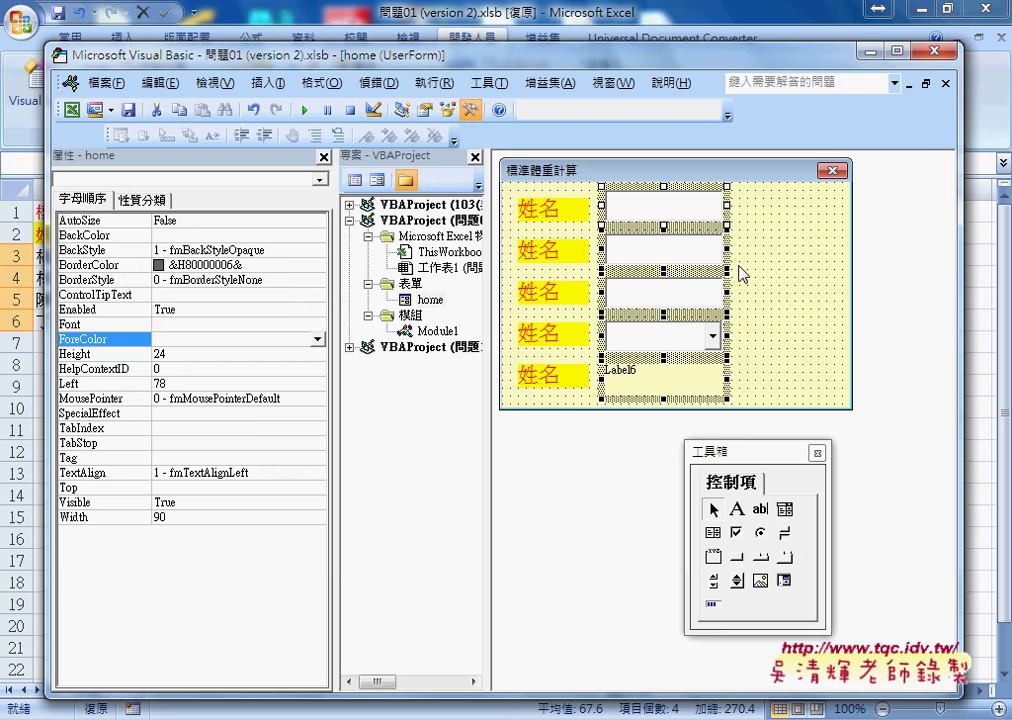
left_click(617, 228)
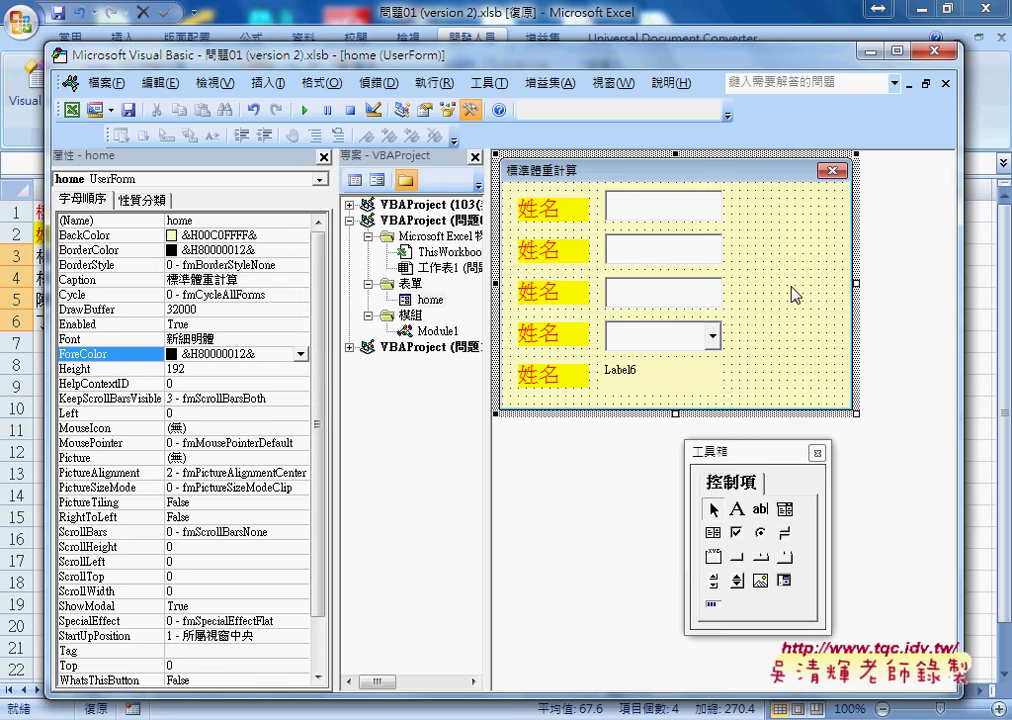
Step: Clear Label6's Caption so the output label is blank
left_click(665, 385)
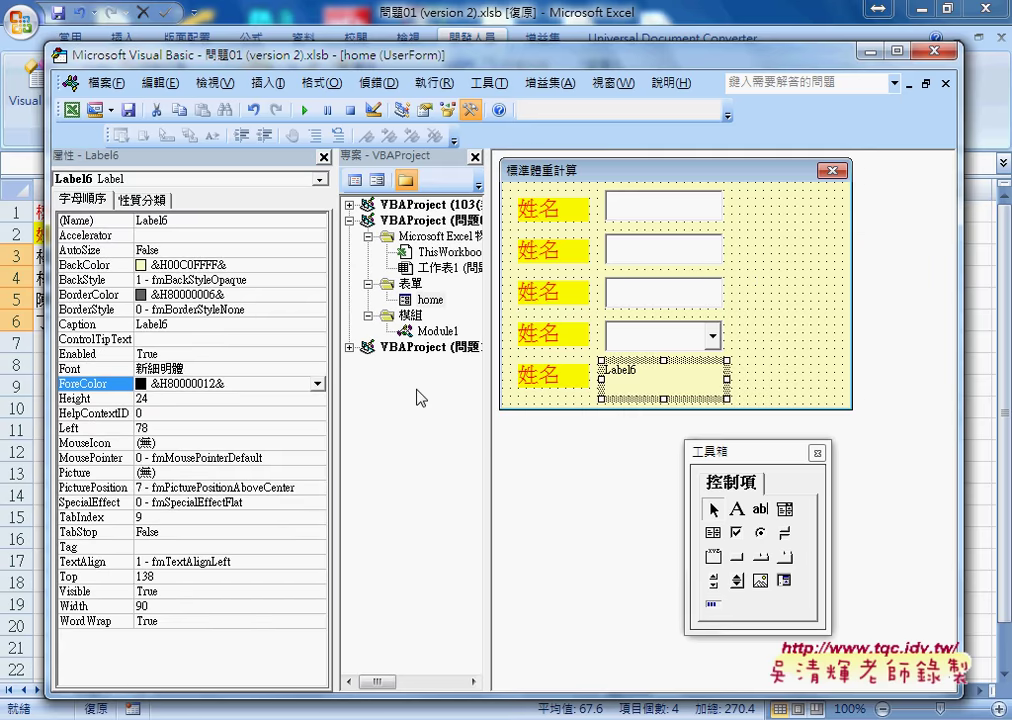
left_click(168, 325)
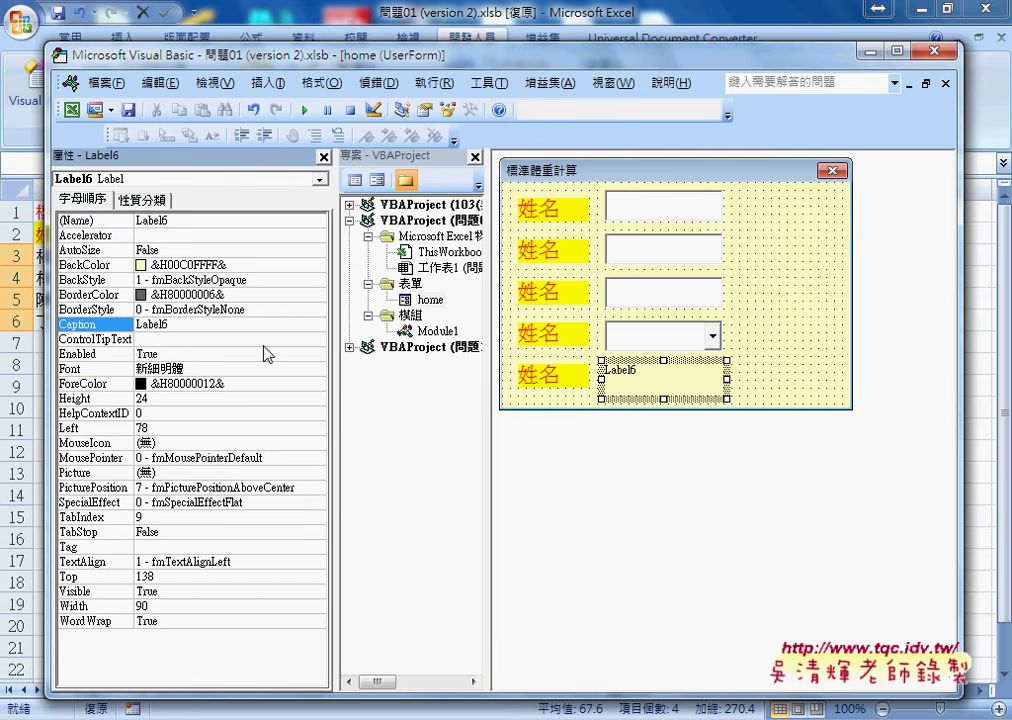
left_click(116, 328)
key("BackSpace")
key("Return")
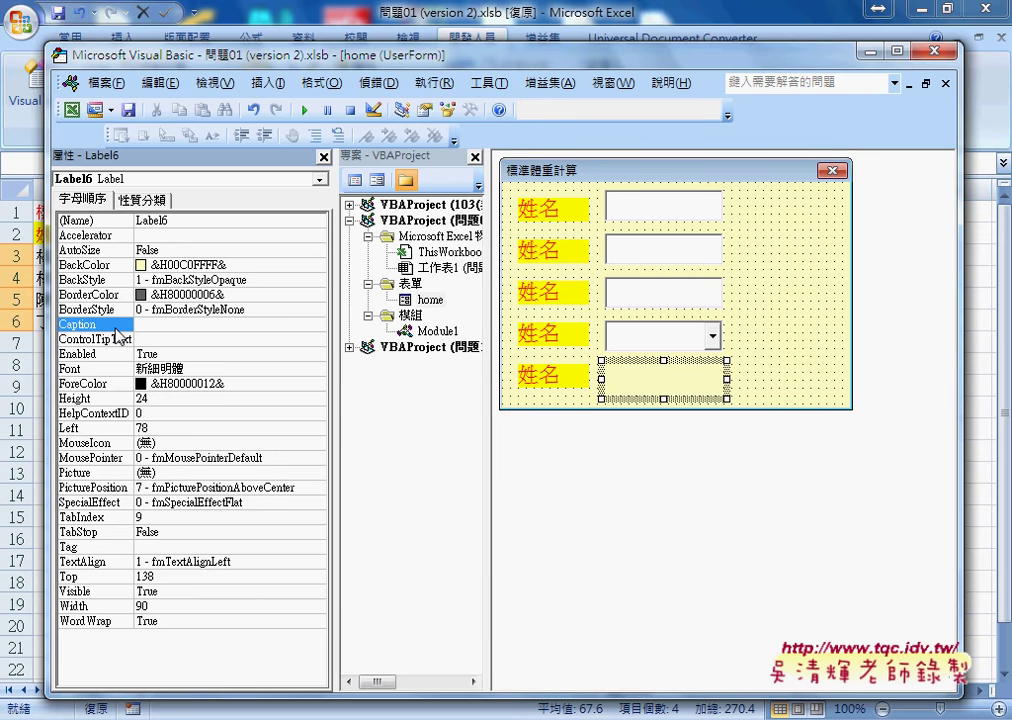
Step: Set Label6's font size to 16 pt
left_click(86, 369)
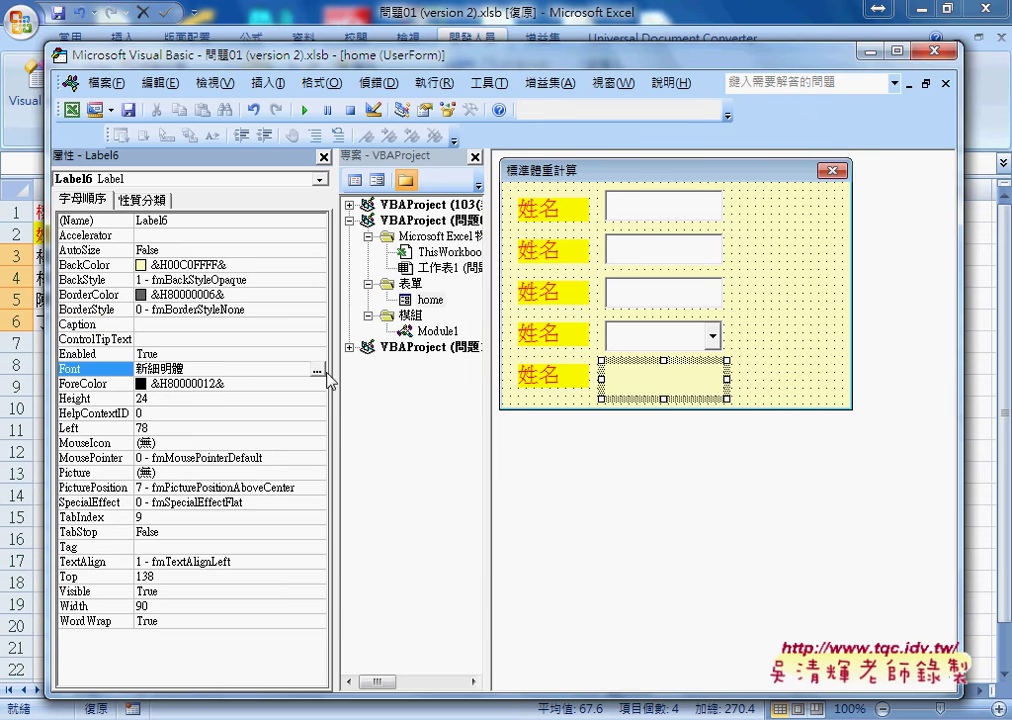
left_click(318, 371)
scroll(398, 260, "down", 2)
left_click(375, 284)
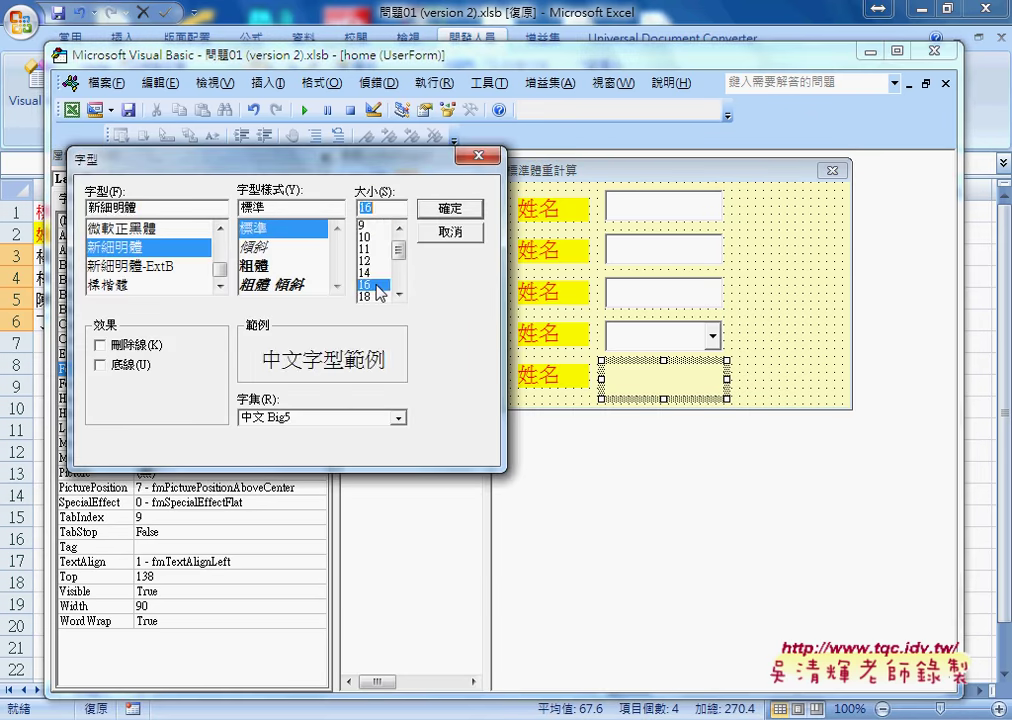
left_click(450, 209)
Step: Make Label6's text red (&H000000FF&) from the ForeColor palette
left_click(282, 384)
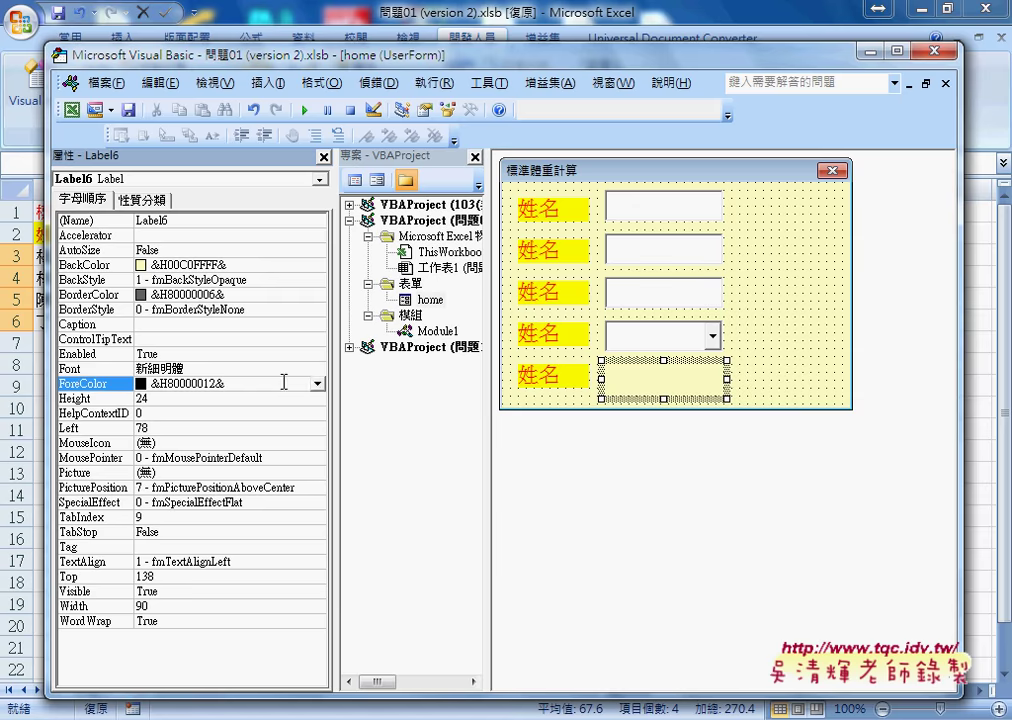
left_click(320, 384)
left_click(163, 405)
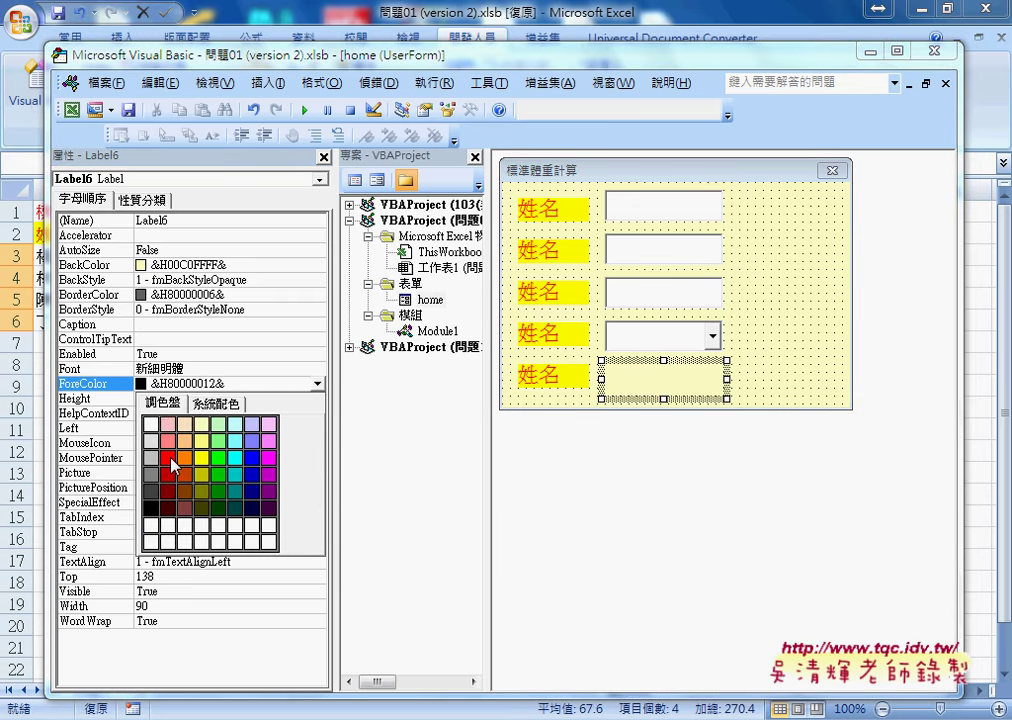
left_click(167, 456)
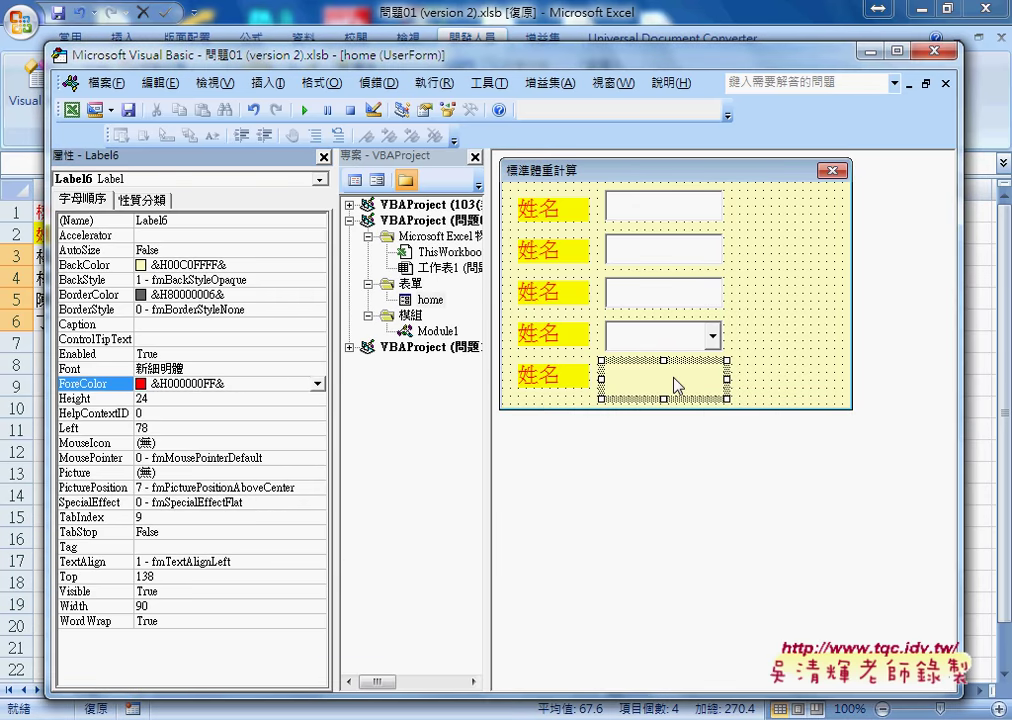
left_click(765, 385)
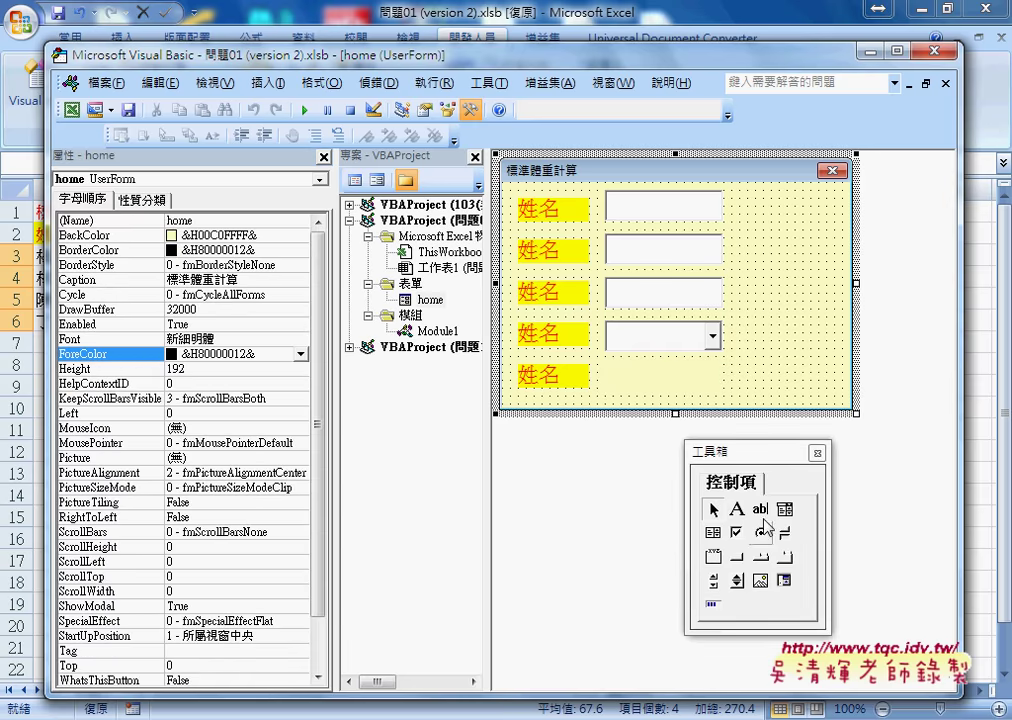
Step: Draw a command button at the form's top right captioned 確定
left_click(762, 531)
left_click_drag(748, 191, 837, 221)
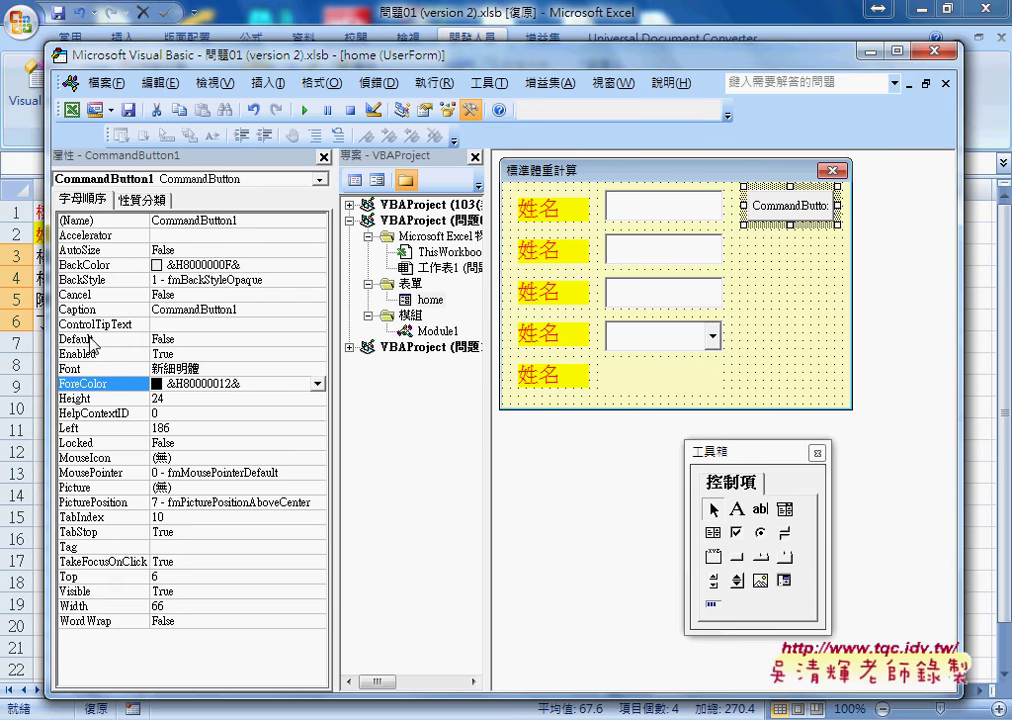
left_click(250, 309)
left_click(107, 305)
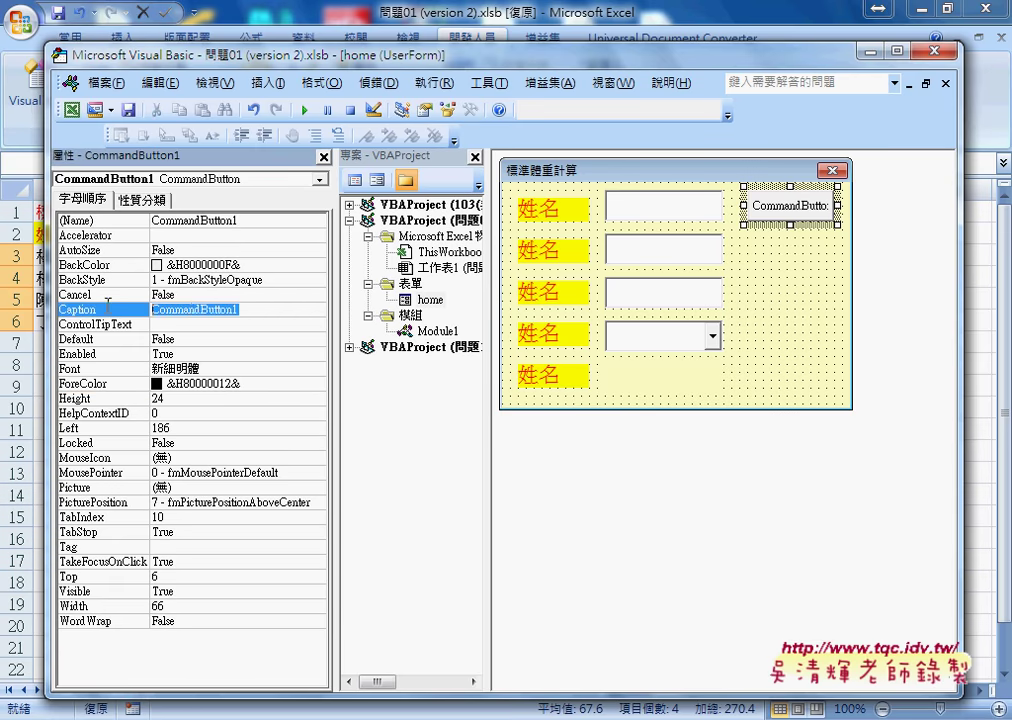
type("ㄑㄩㄝ")
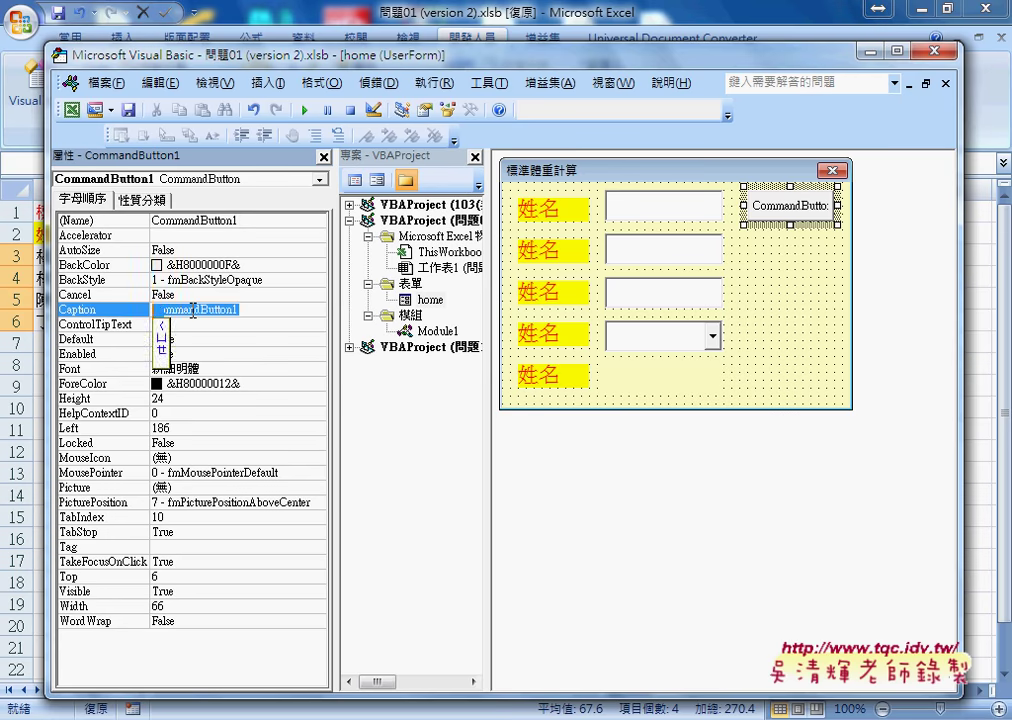
type("ˋㄉ")
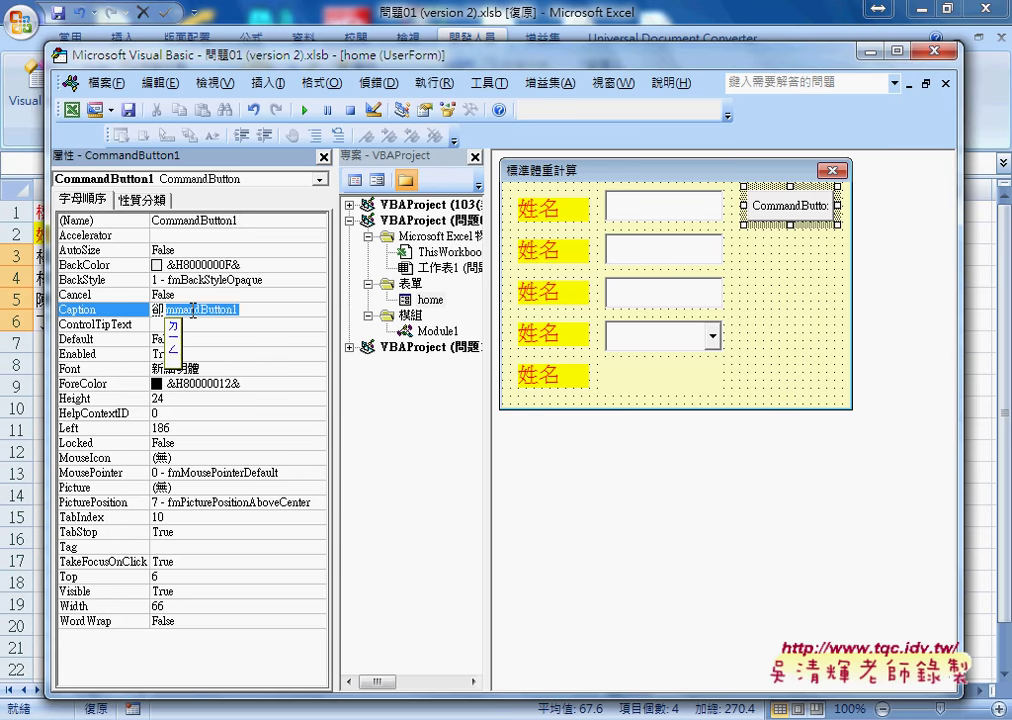
type("ˋ")
key("Return")
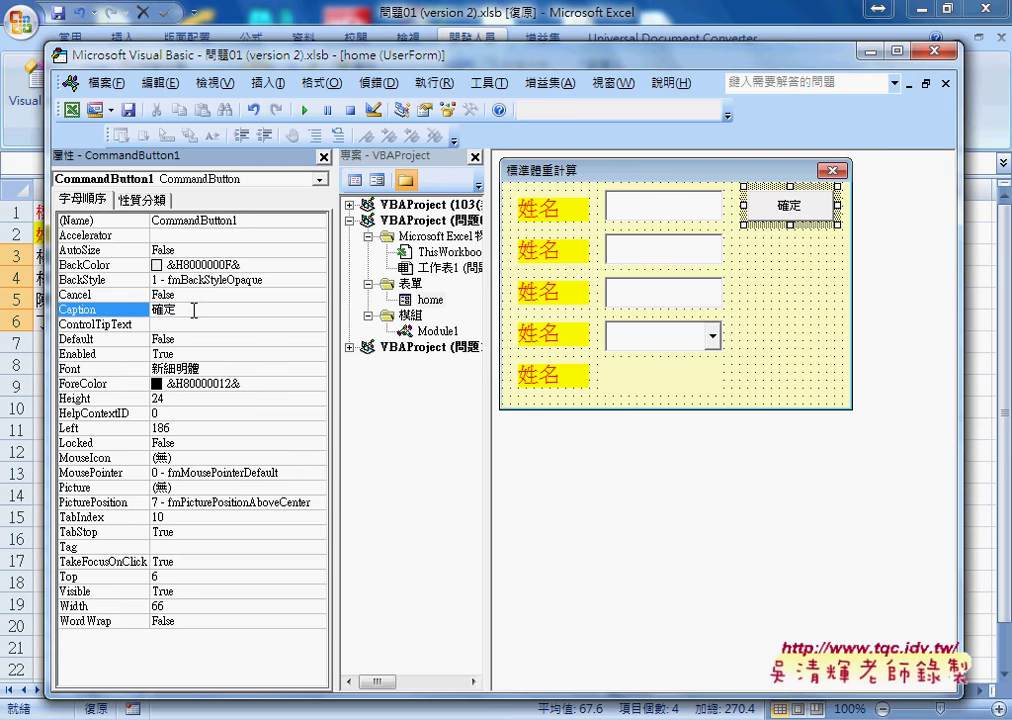
Step: Set the 確定 button's font size to 16
left_click(273, 369)
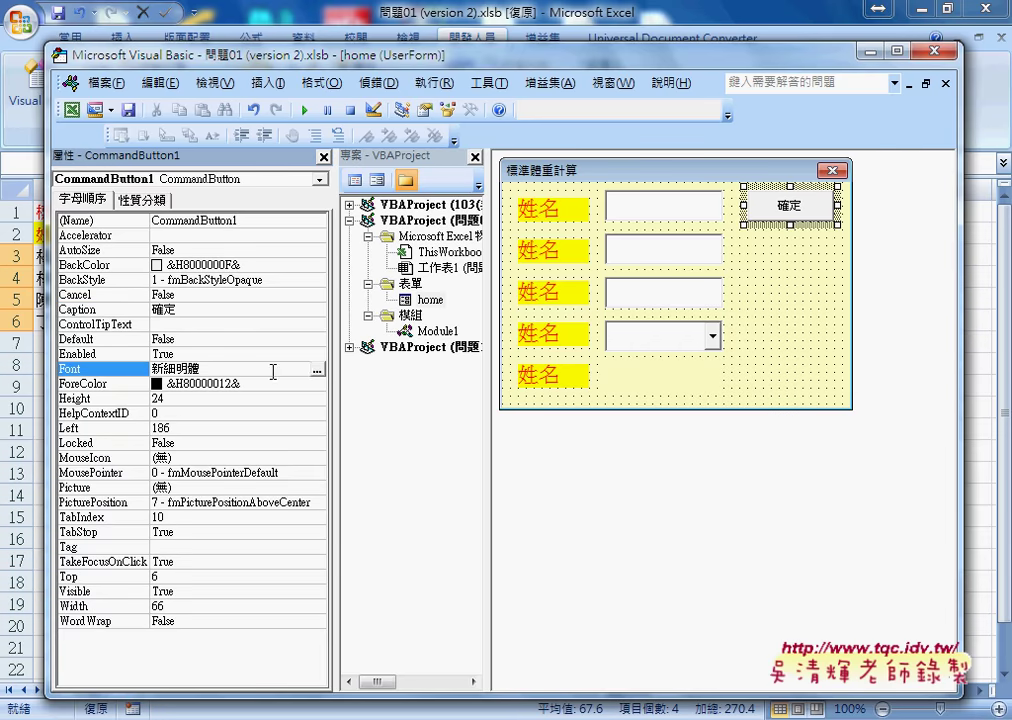
left_click(317, 370)
left_click(364, 284)
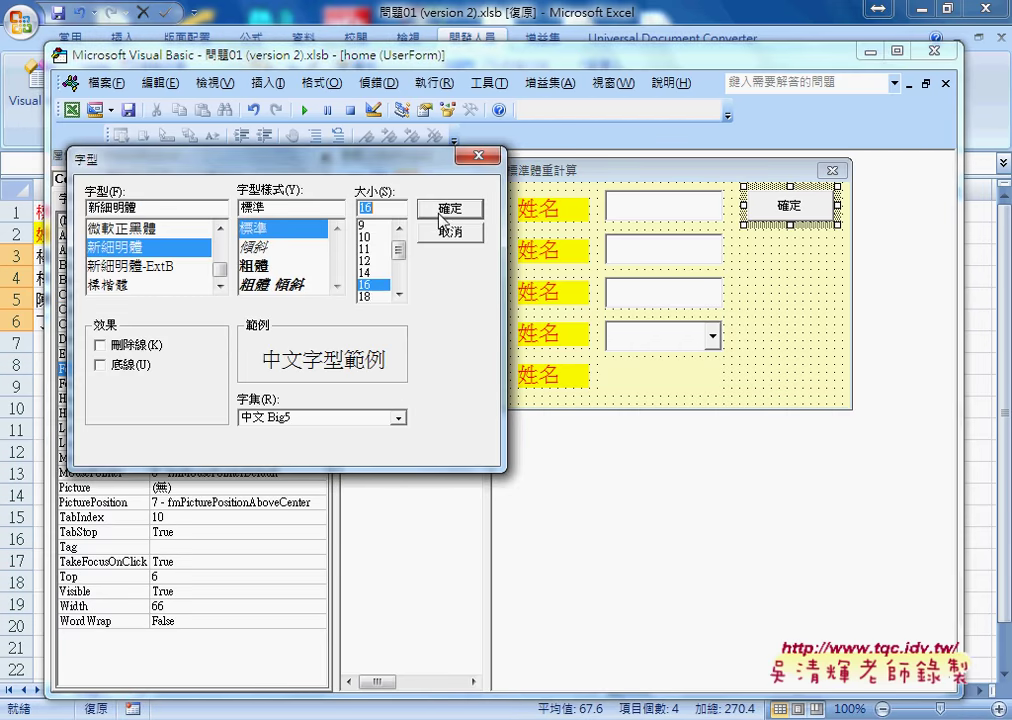
left_click(442, 215)
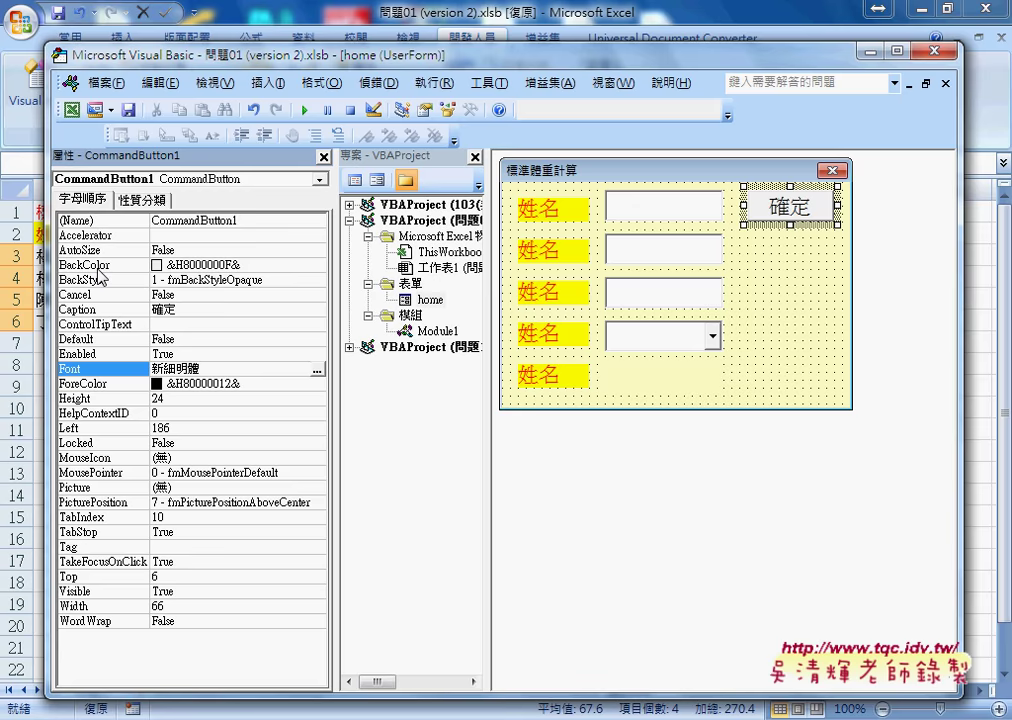
Step: Give the button a light-green background and red text, then copy it just below
left_click(84, 265)
left_click(317, 265)
left_click(163, 285)
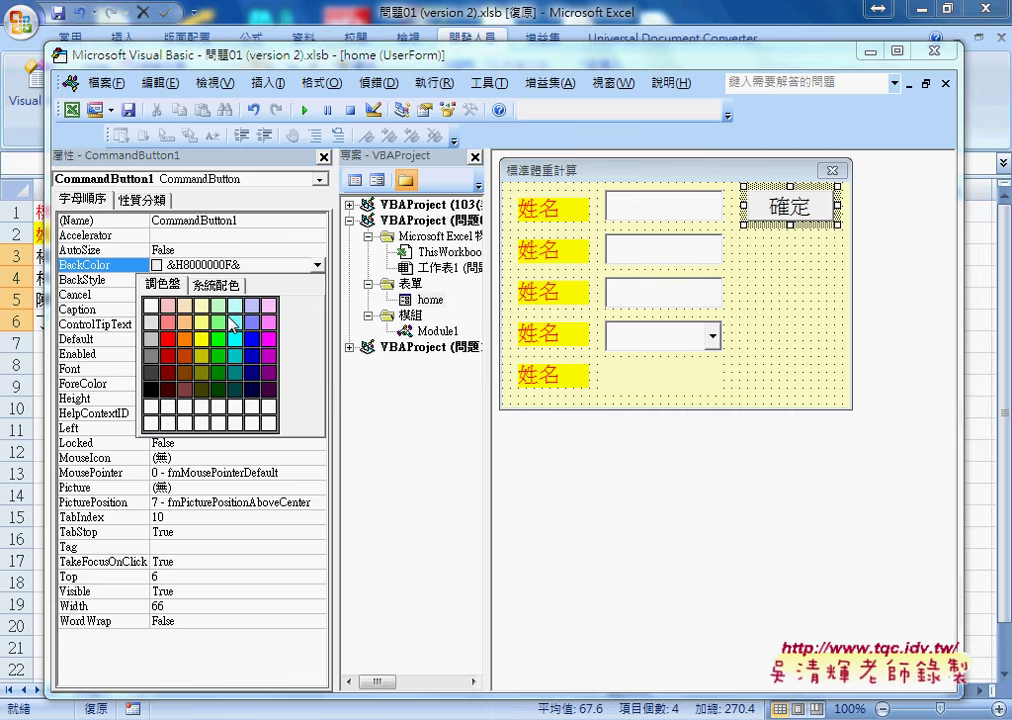
left_click(218, 305)
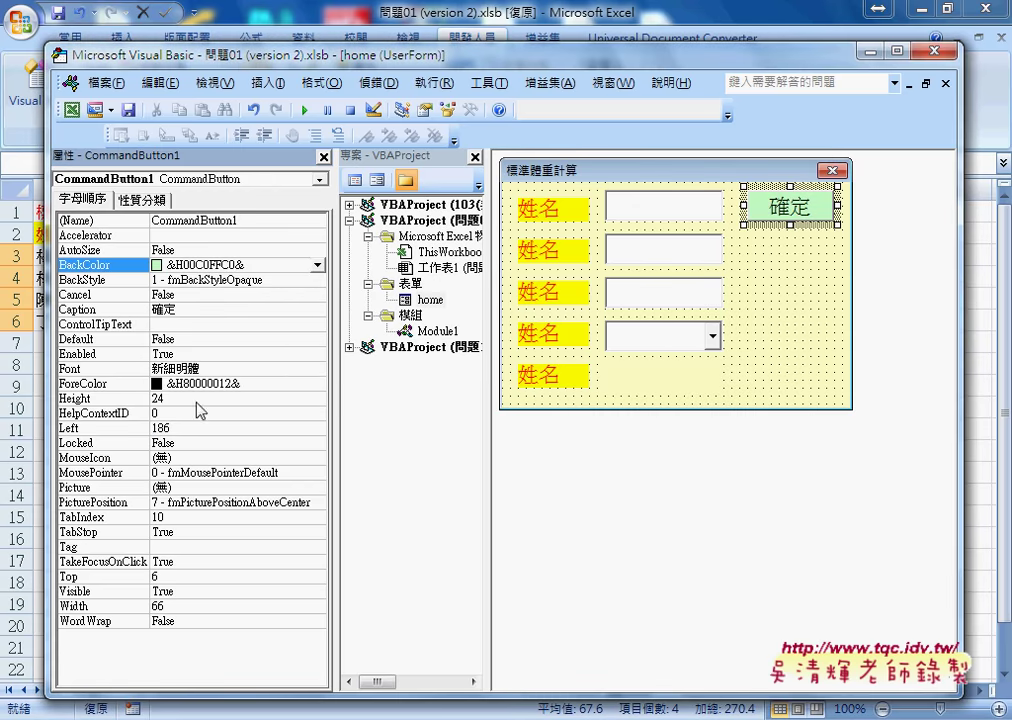
left_click(88, 383)
left_click(317, 384)
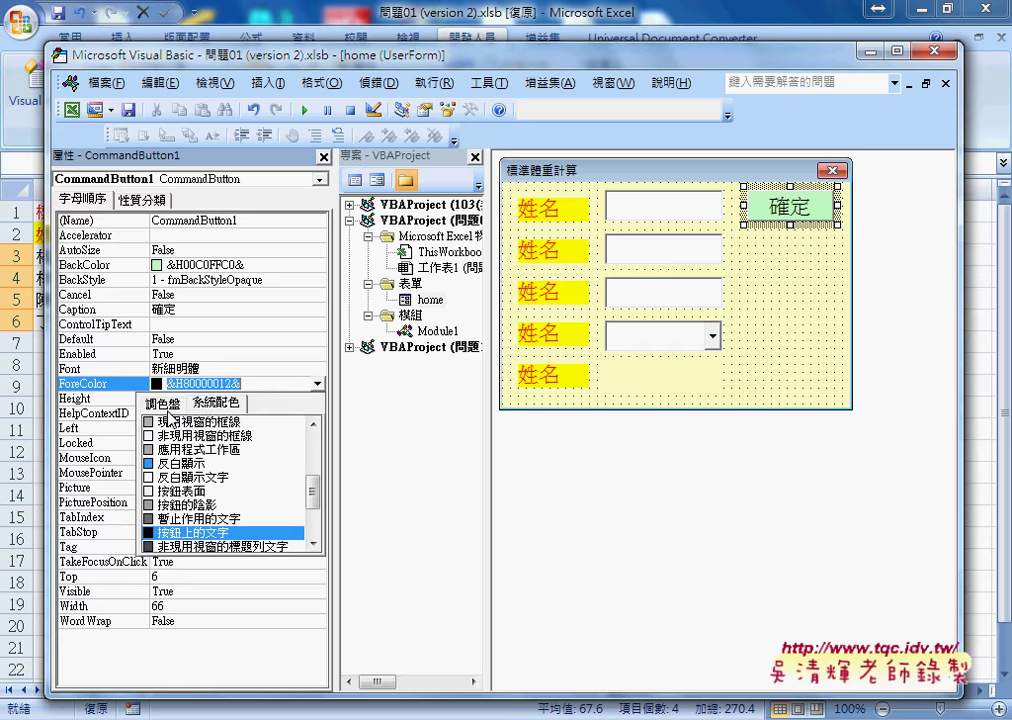
left_click(164, 403)
left_click(151, 443)
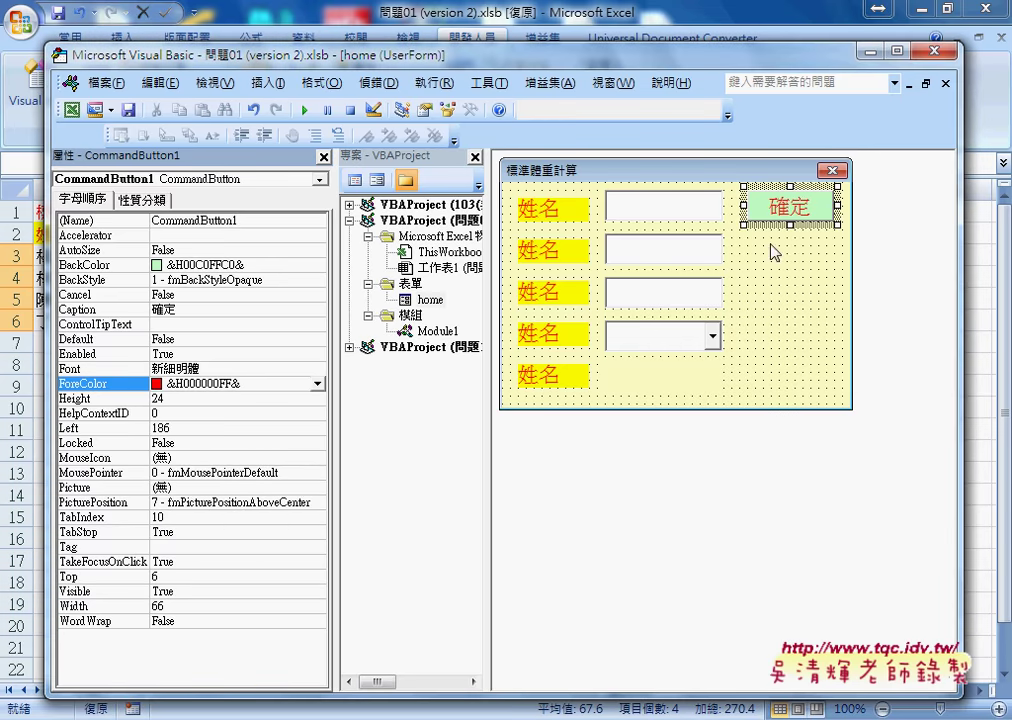
left_click_drag(800, 216, 800, 264)
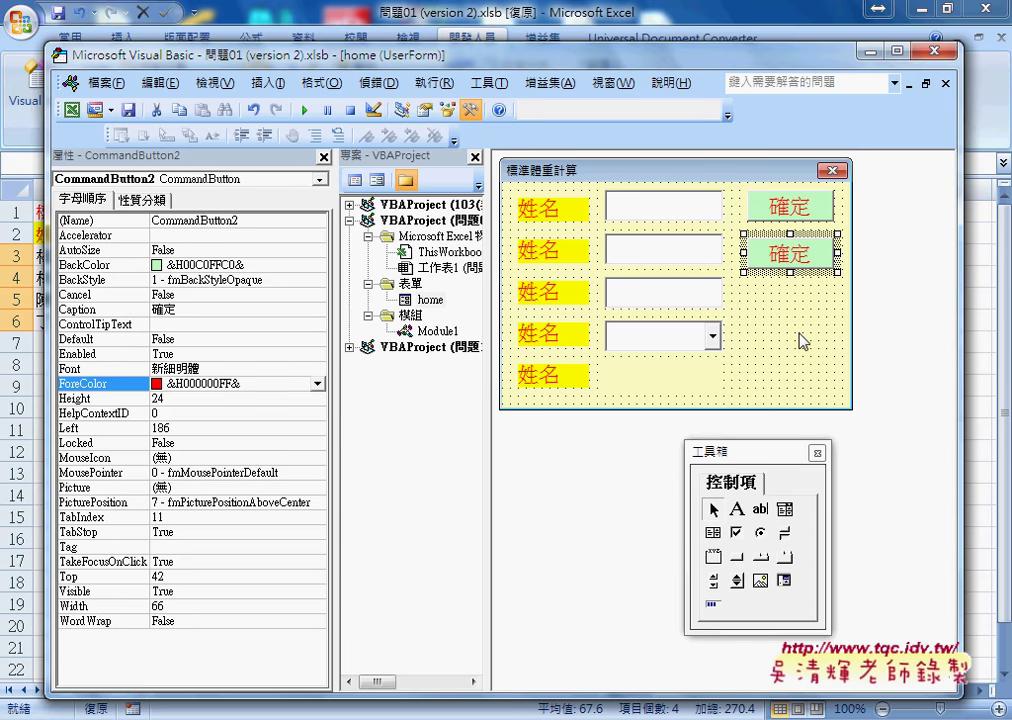
left_click(305, 112)
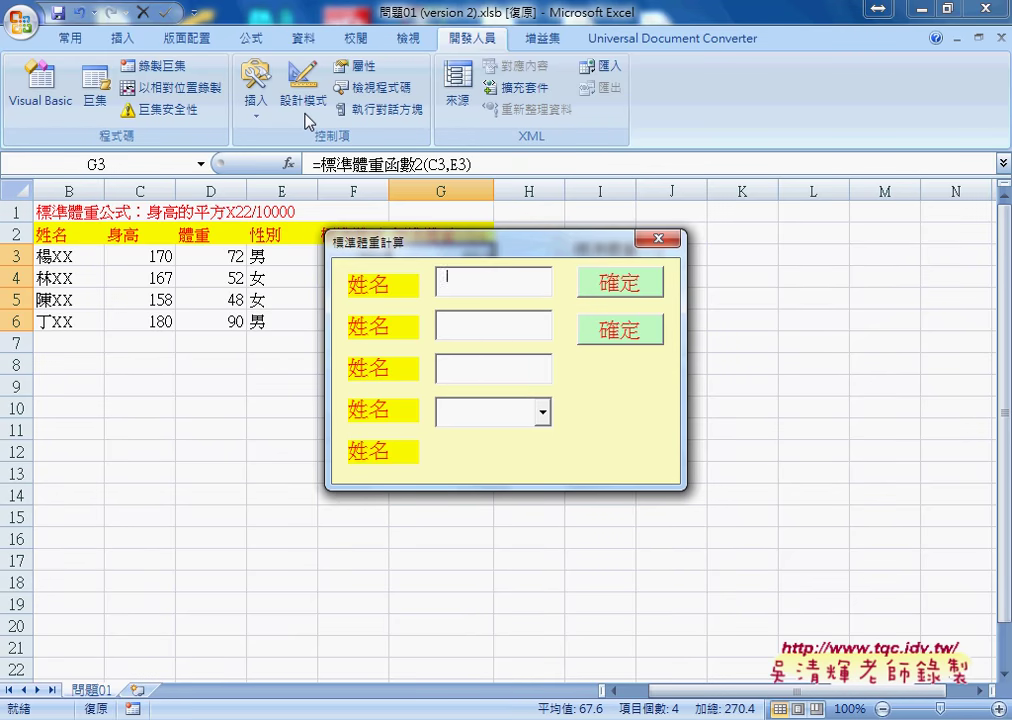
left_click(659, 239)
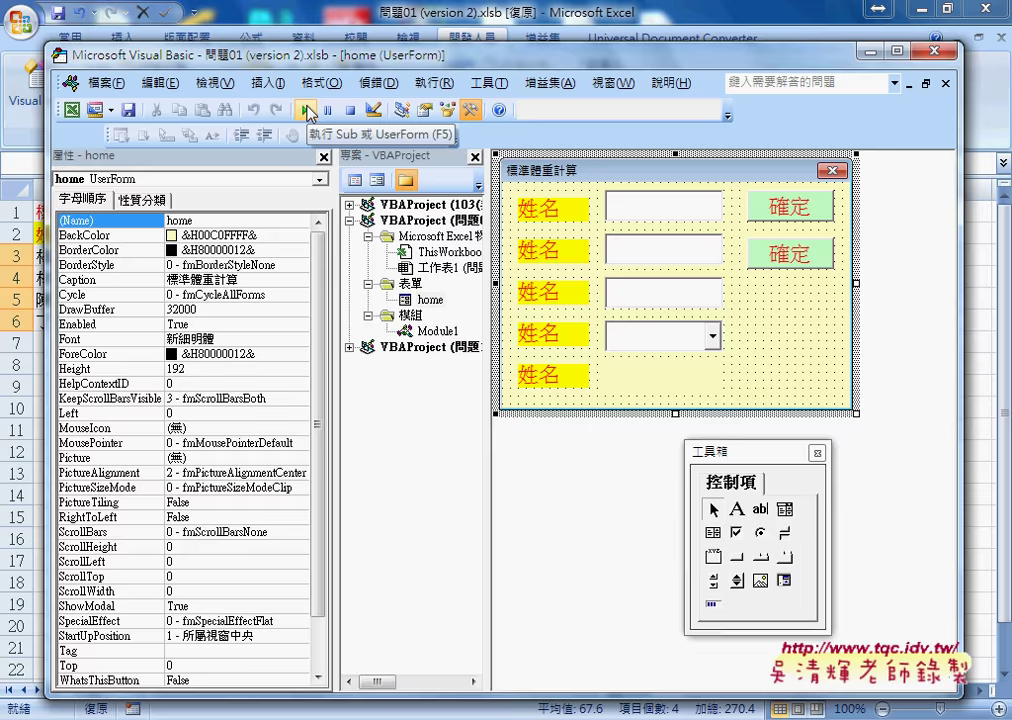
left_click(305, 110)
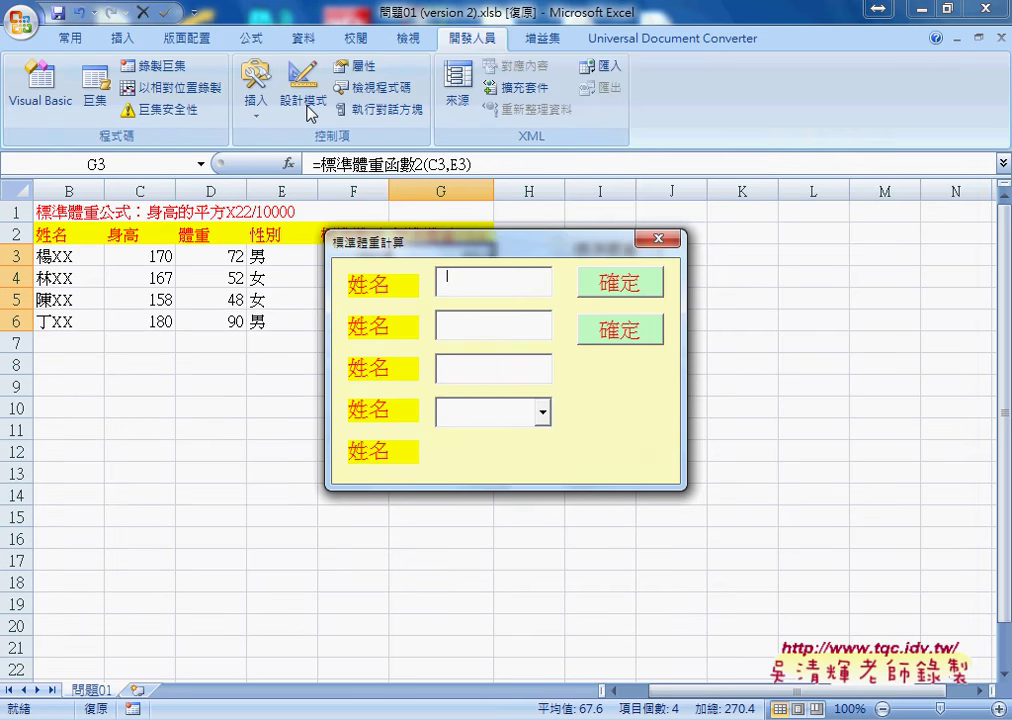
left_click(656, 239)
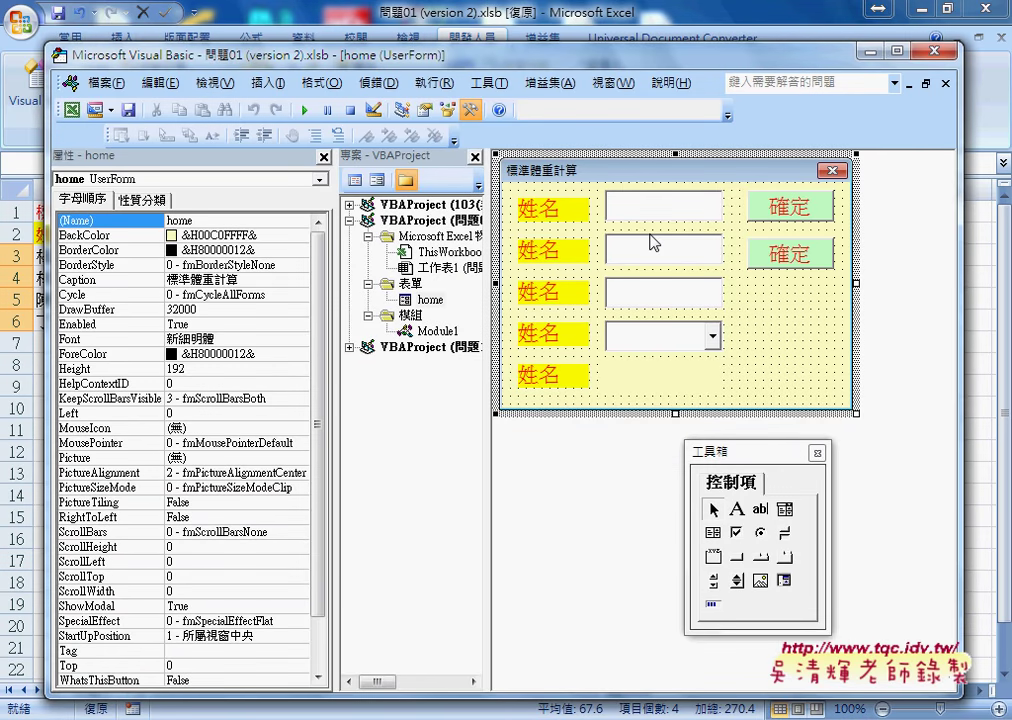